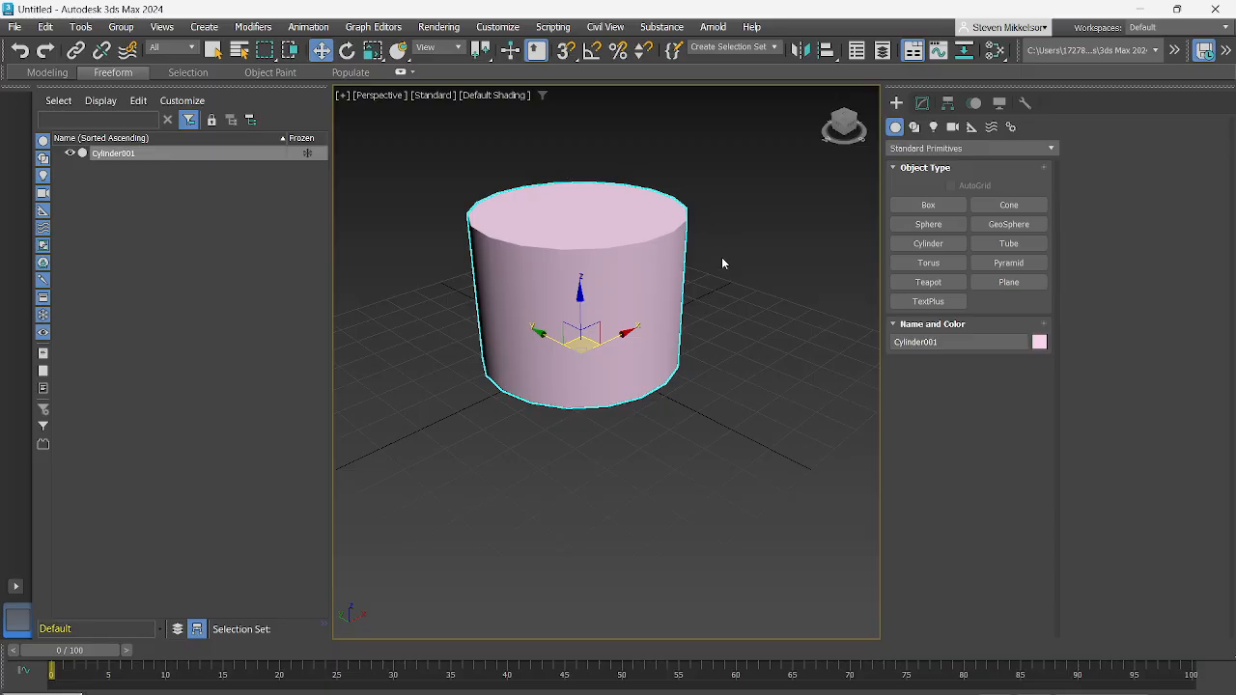
Create a box about 0'9" long, 1'2" wide and 0'11" high on the grid in front of the cylinder
middle_click_drag(730, 342, 749, 365)
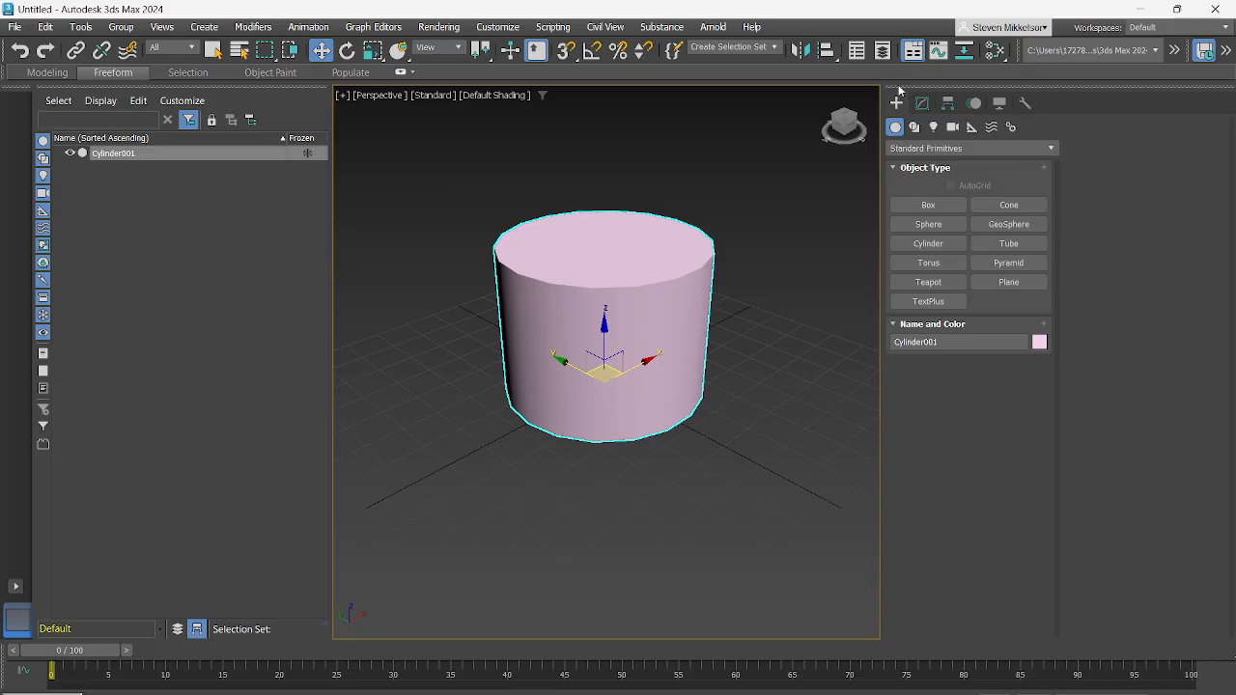
left_click(928, 204)
left_click_drag(510, 524, 591, 516)
left_click(584, 431)
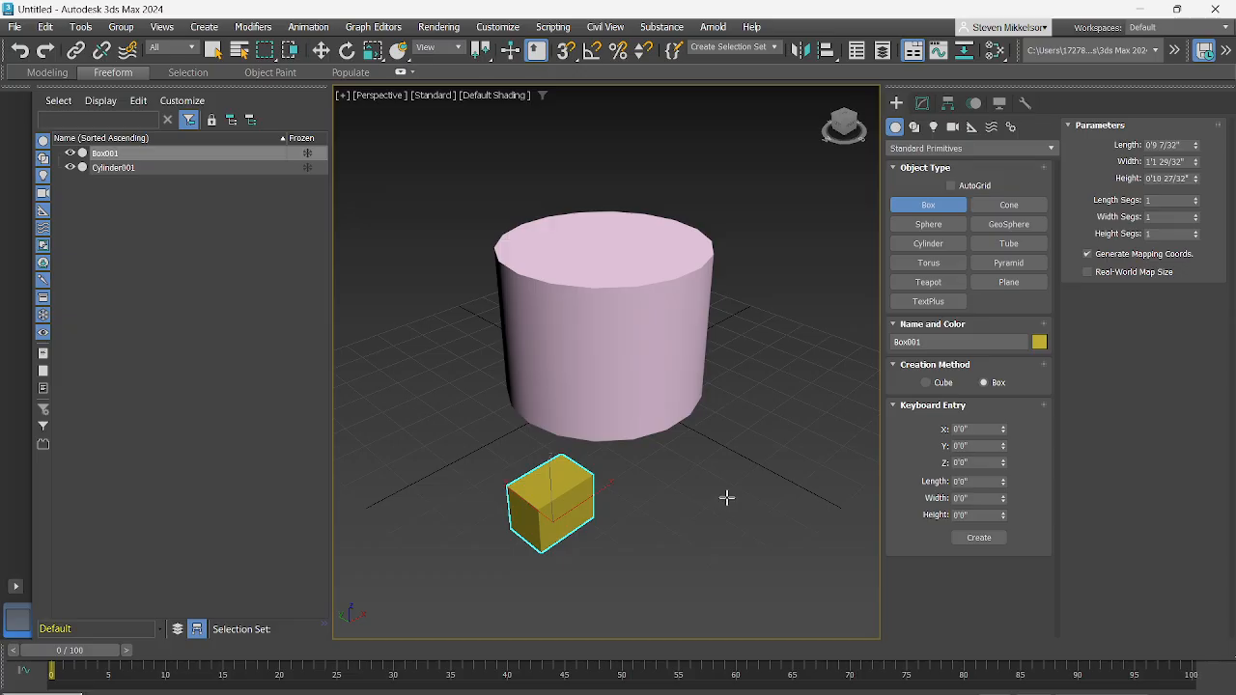
key("w")
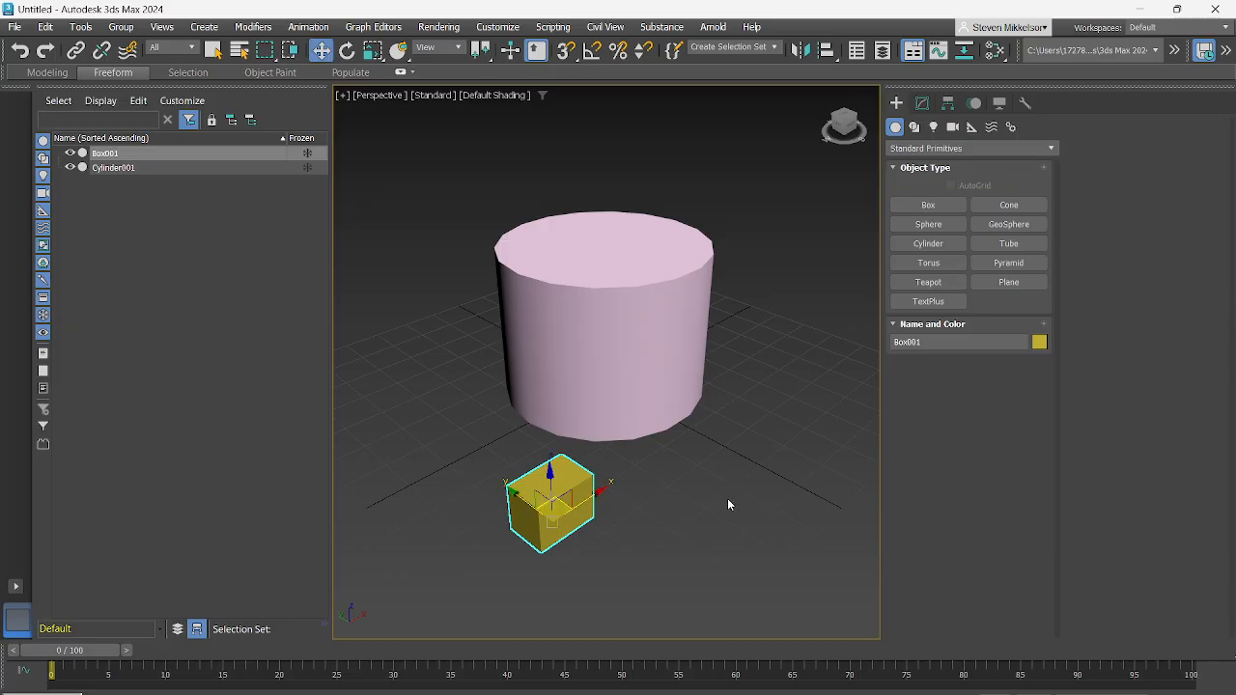
Enlarge the box to roughly one and a half times its size with the Scale tool
left_click(623, 473)
left_click(589, 494)
left_click(372, 52)
left_click_drag(528, 518, 559, 514)
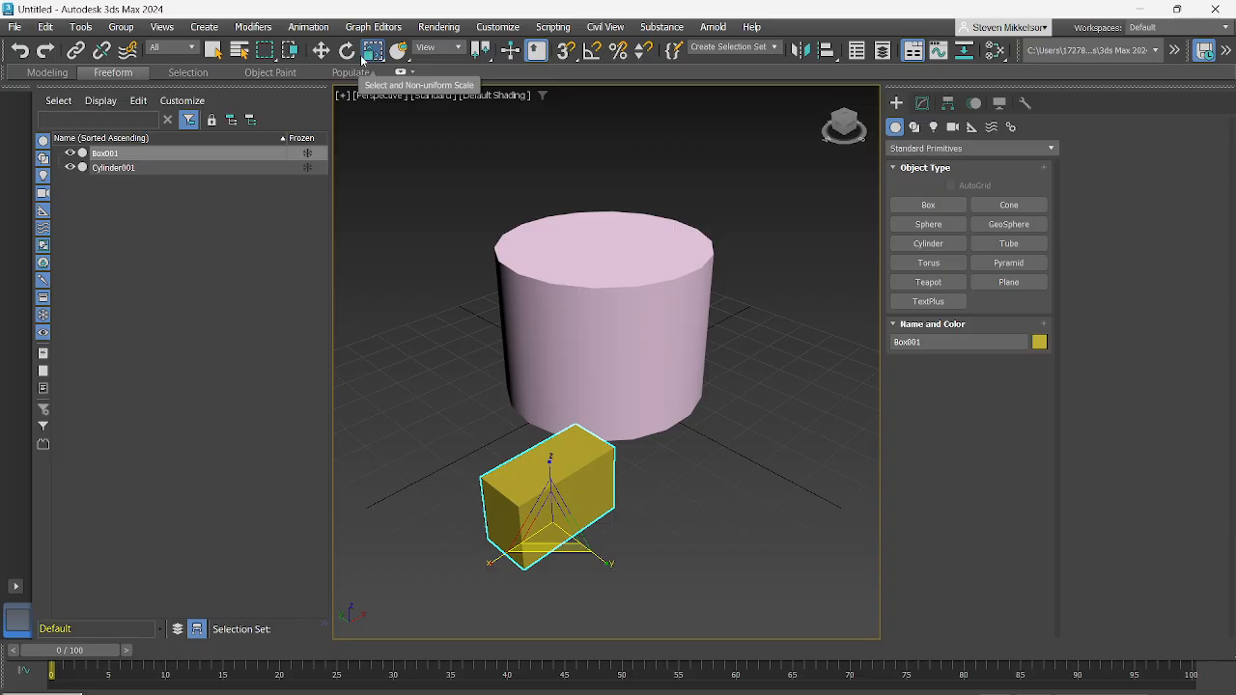
Move the box beside the cylinder, leaving a small gap between the two objects
left_click(348, 52)
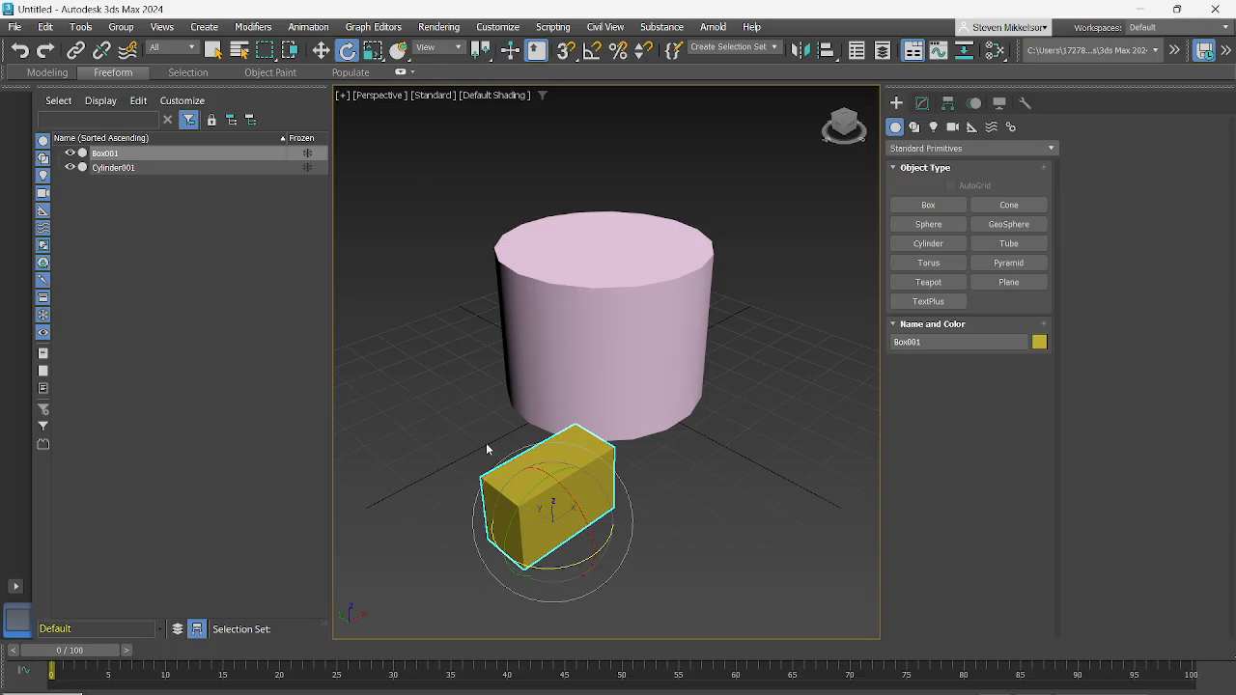
left_click(321, 52)
left_click_drag(544, 489, 412, 462)
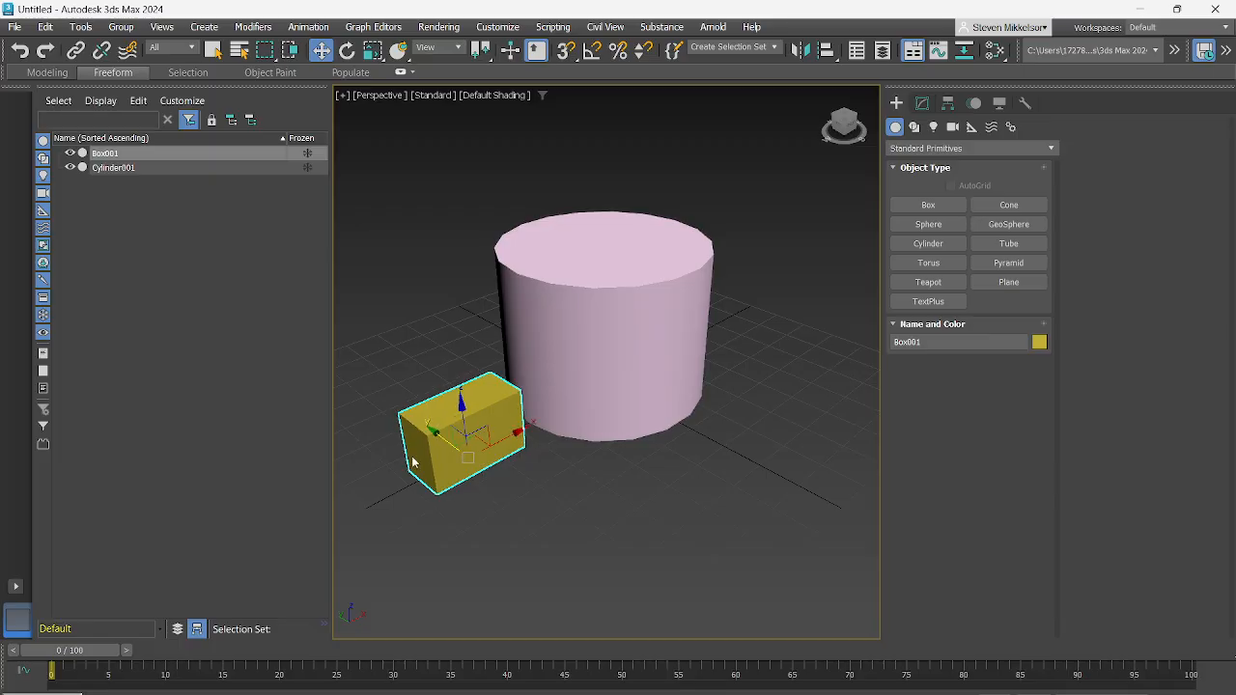
left_click_drag(512, 436, 493, 445)
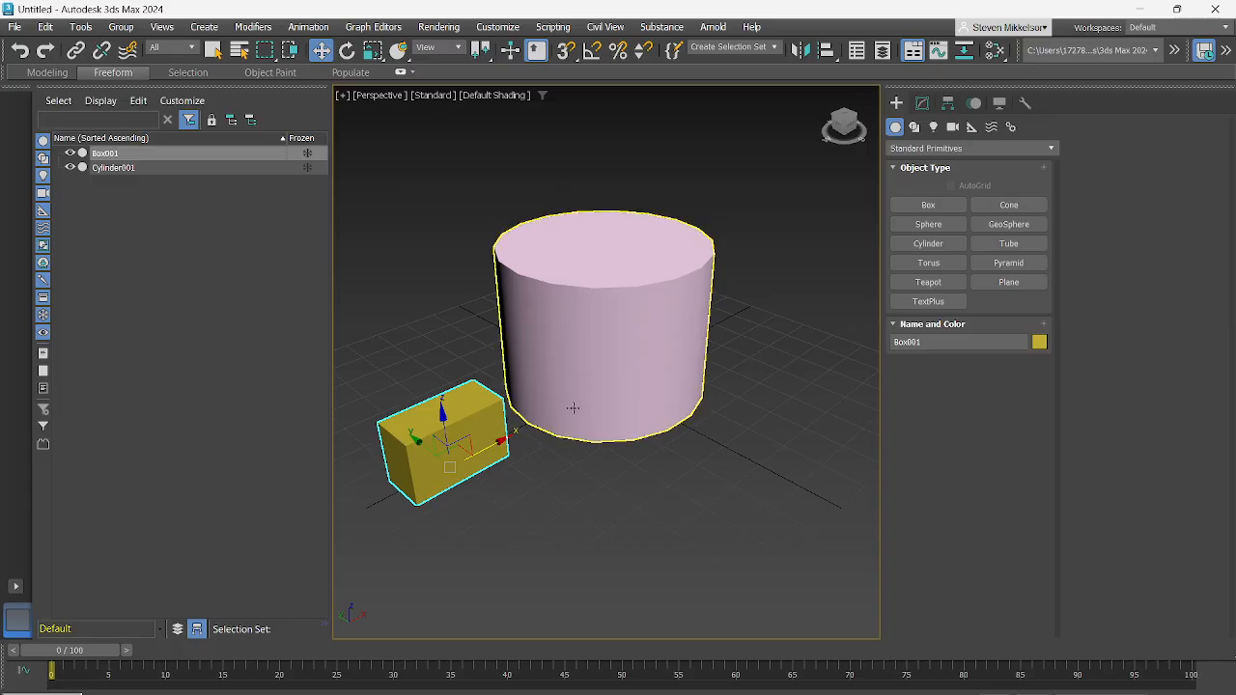
Move the box slightly closer to the cylinder in the four-viewport layout and restore the maximized Perspective view
scroll(571, 398, "up", 3)
middle_click_drag(567, 388, 612, 405)
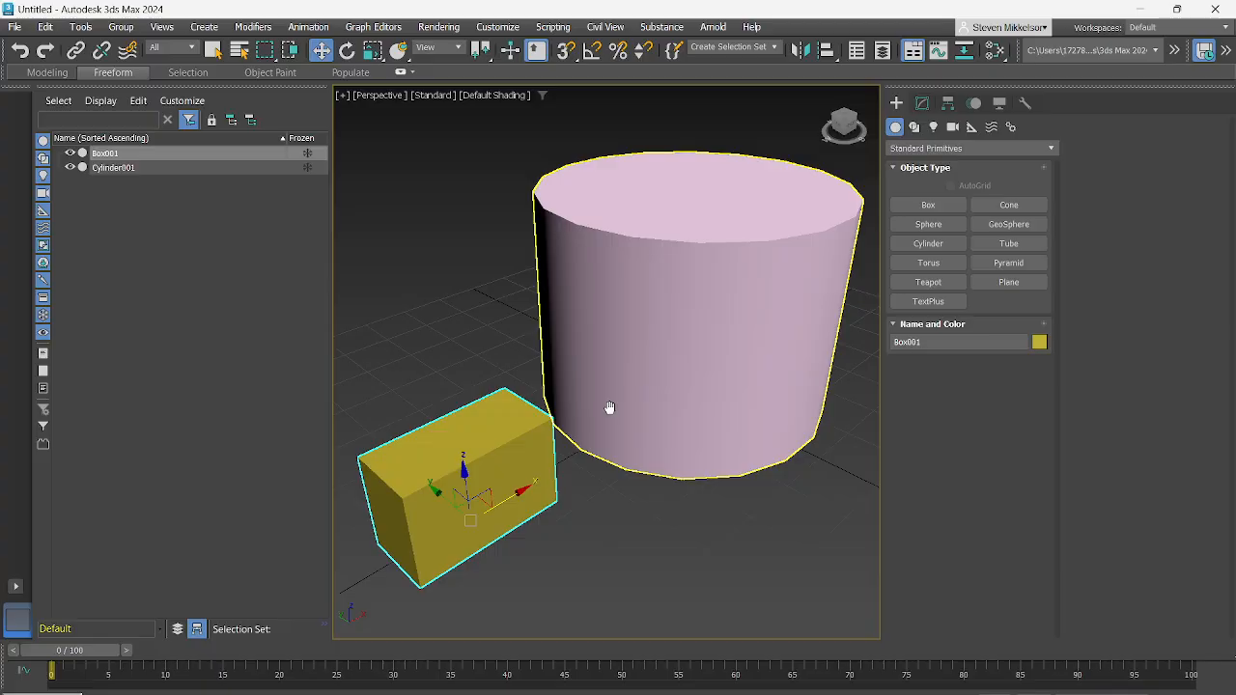
left_click(432, 95)
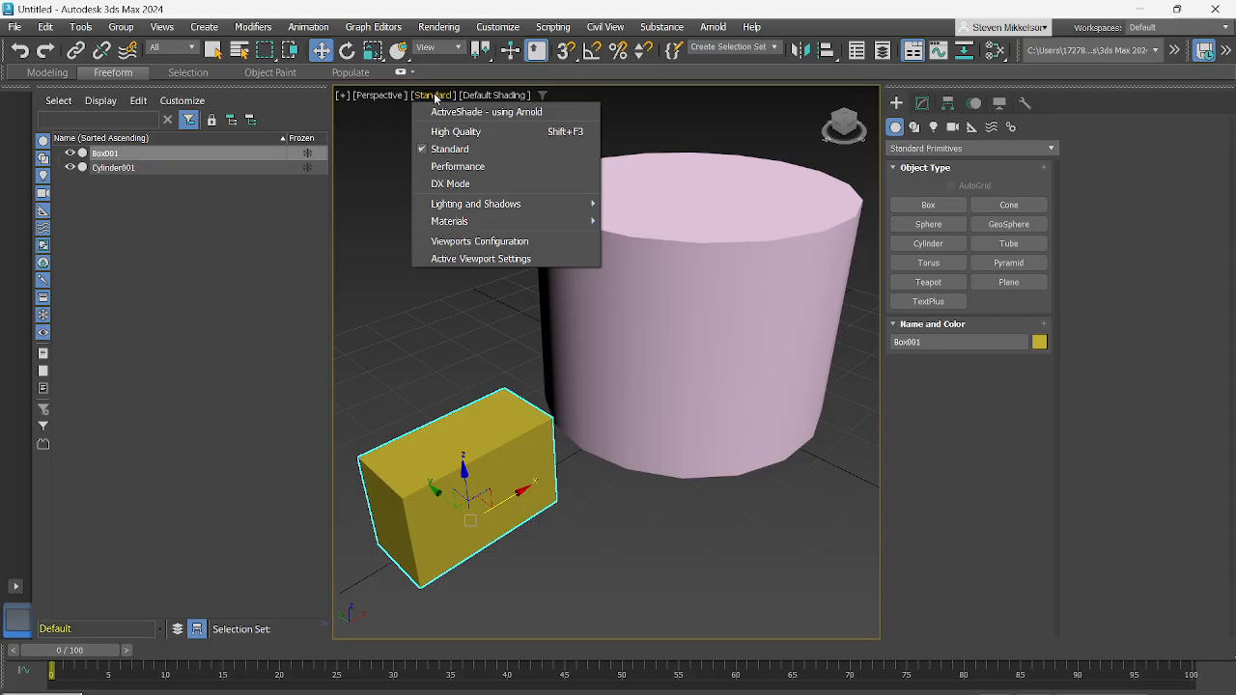
left_click(1193, 689)
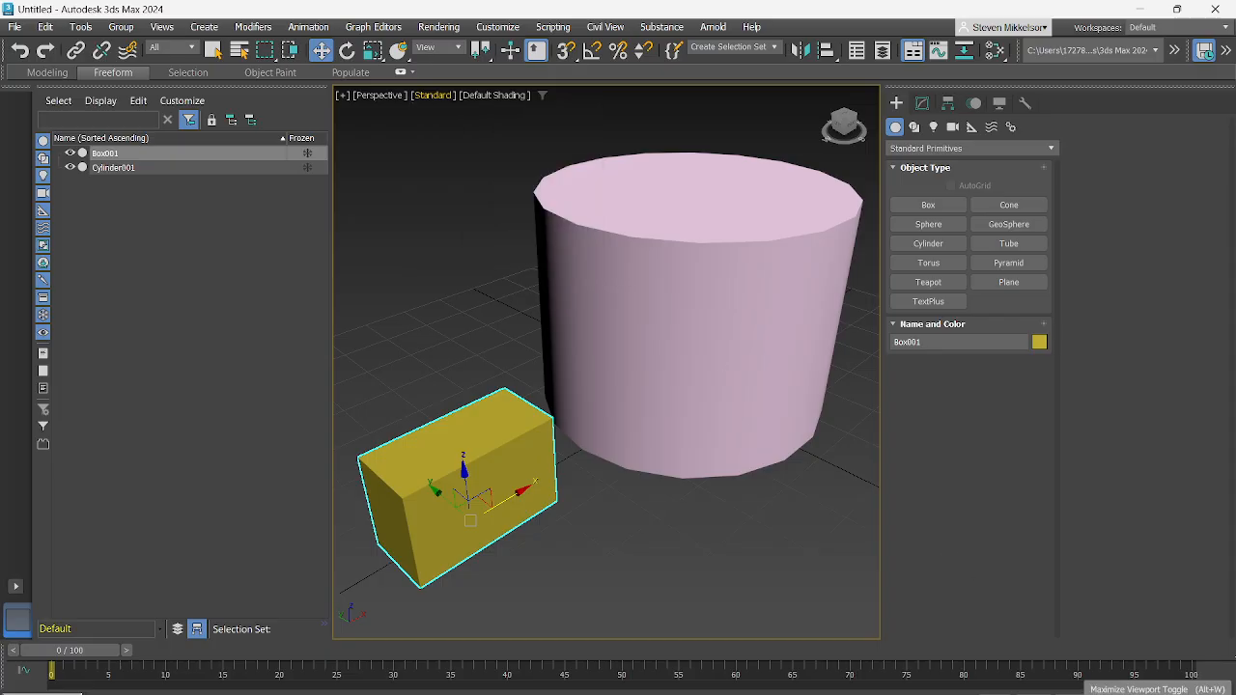
key("alt+w")
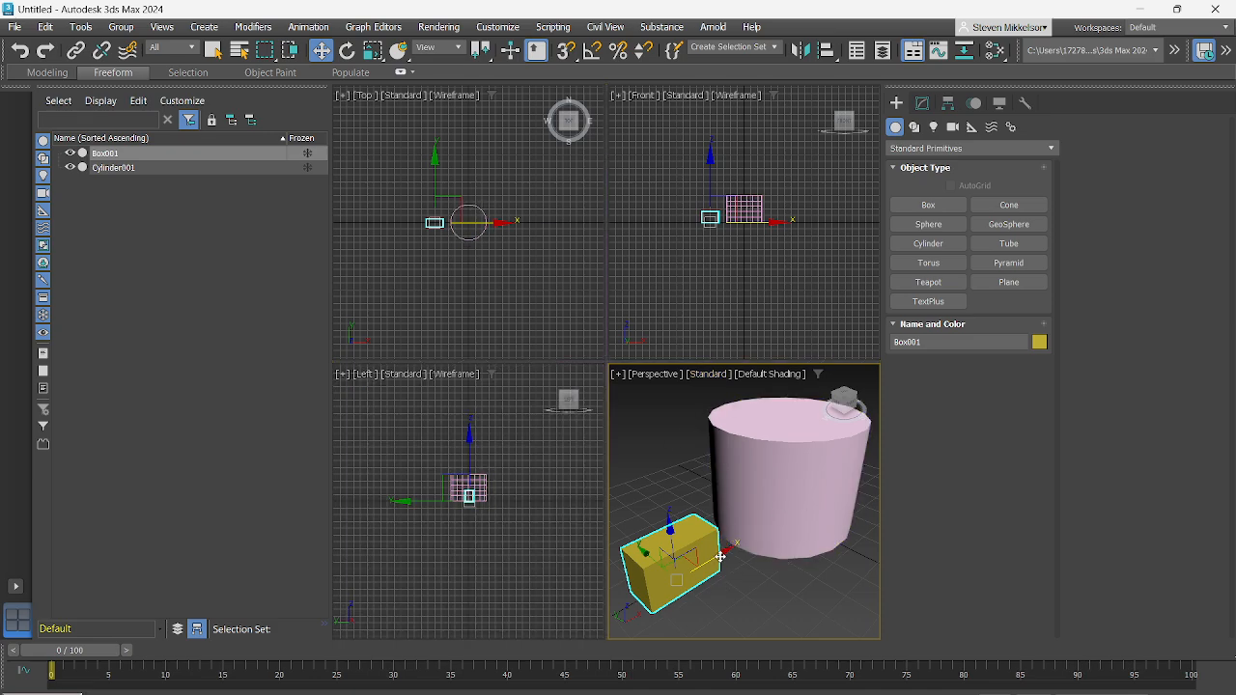
left_click_drag(726, 554, 661, 544)
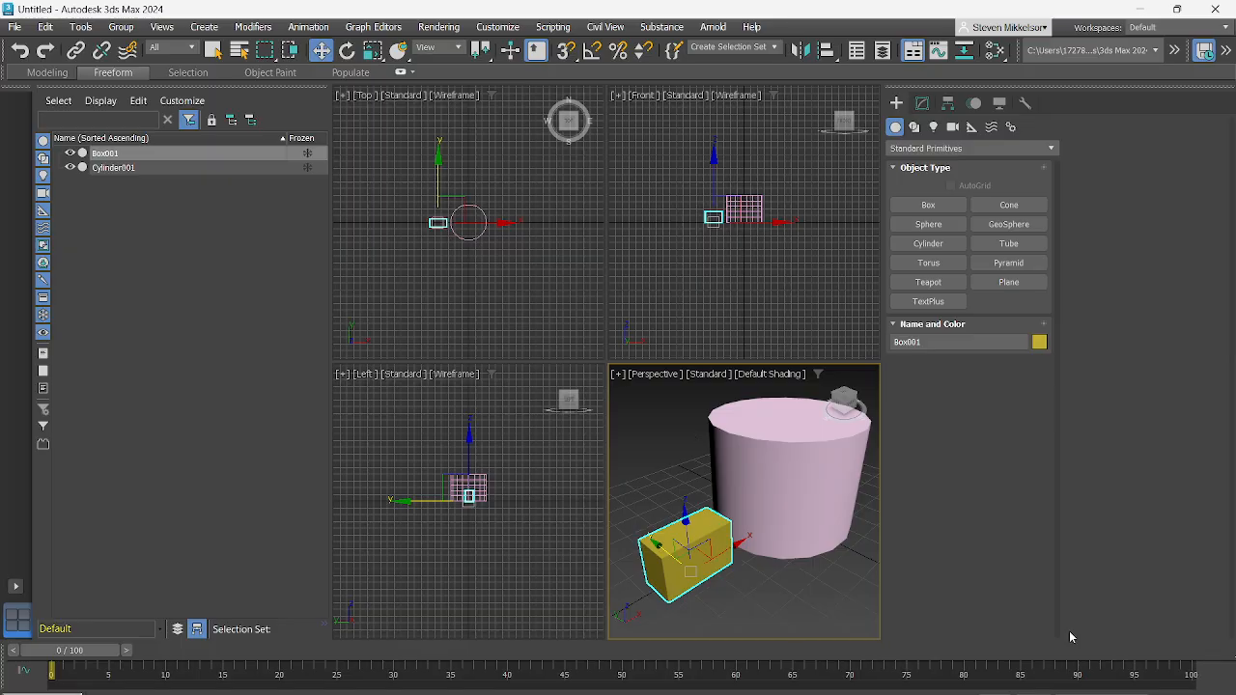
key("alt+w")
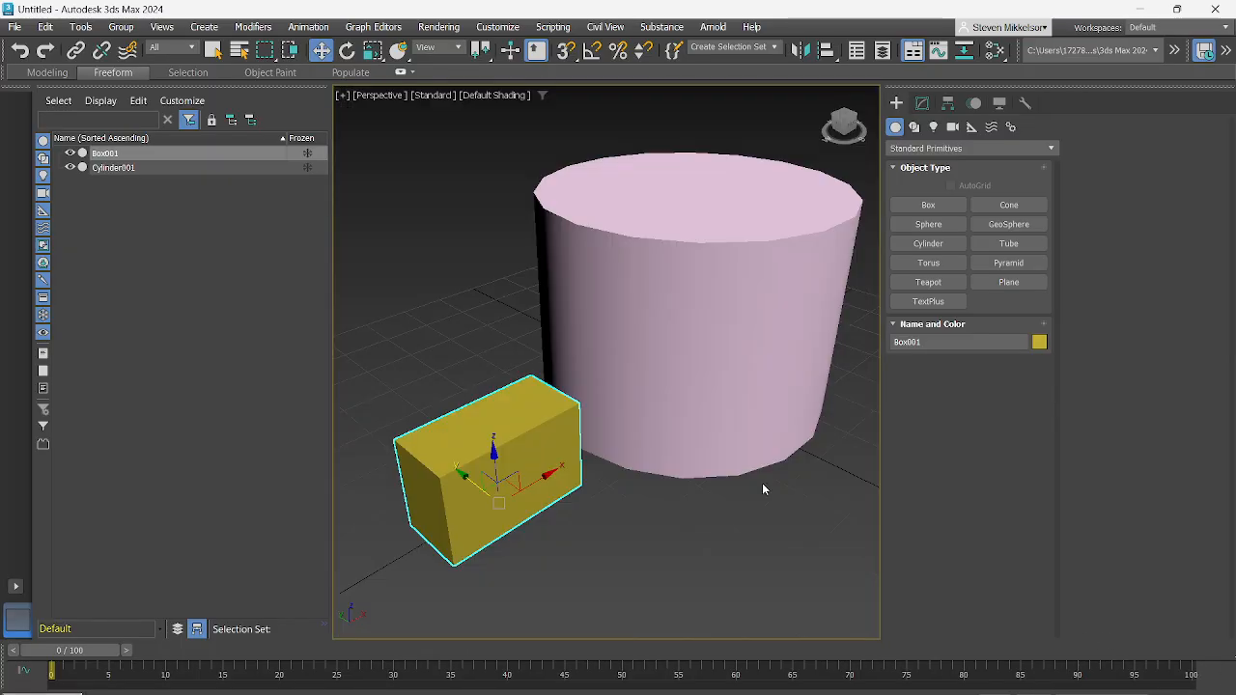
Turn on Edged Faces display in the Perspective viewport
middle_click_drag(774, 537, 741, 543)
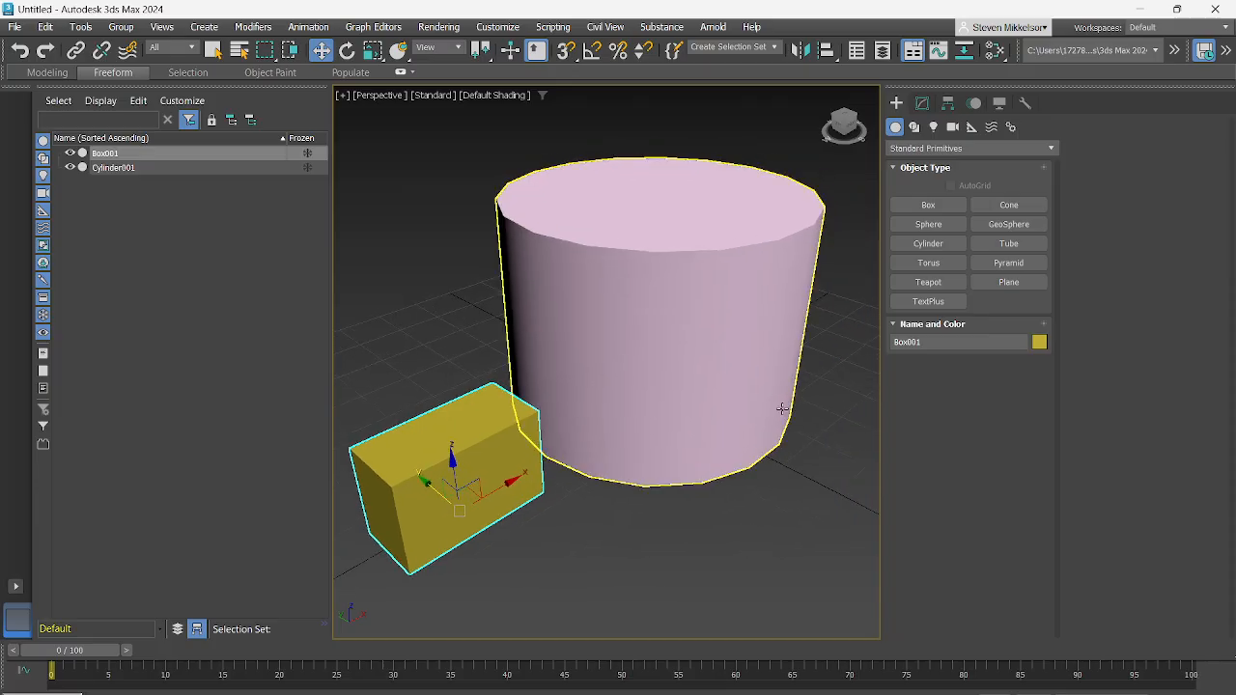
left_click(501, 94)
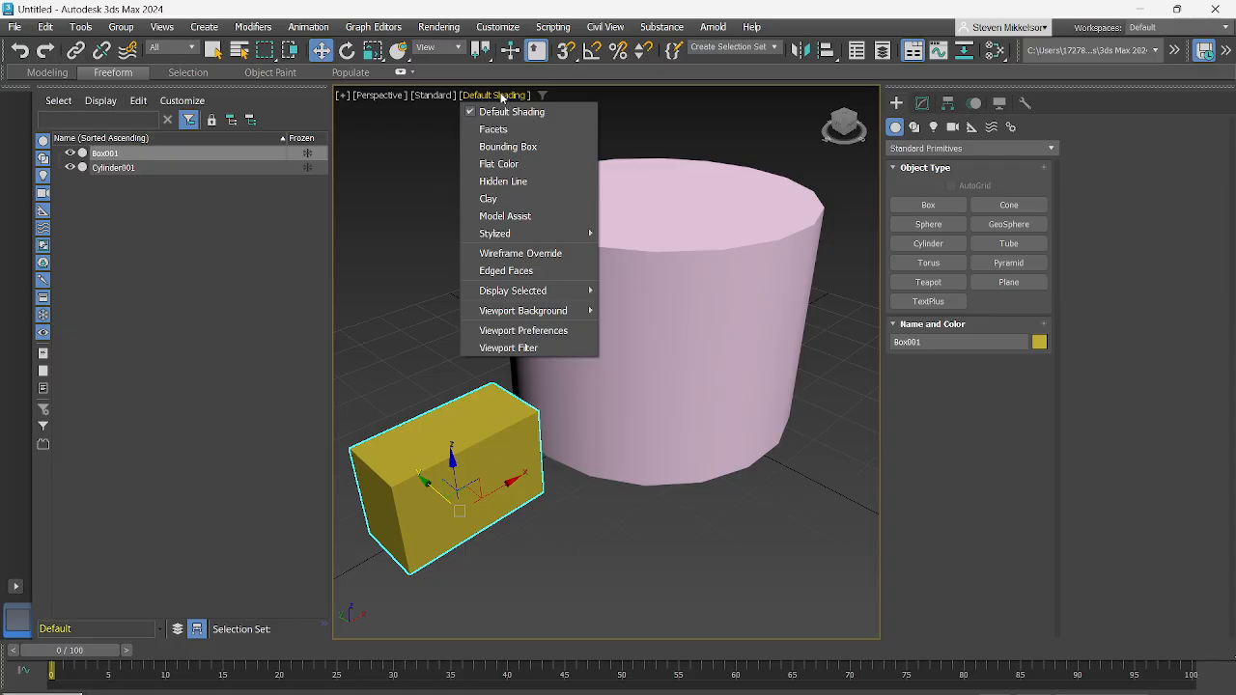
left_click(519, 272)
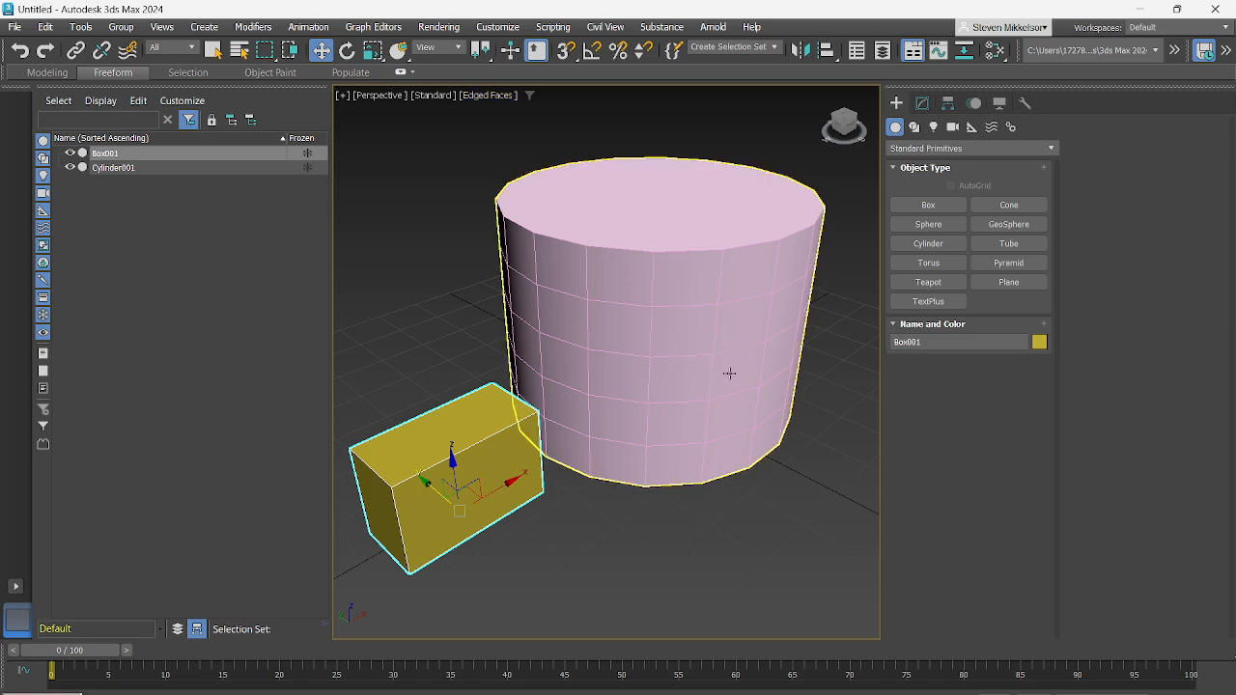
Move the cylinder along its X axis away from the box and select the box
left_click(666, 226)
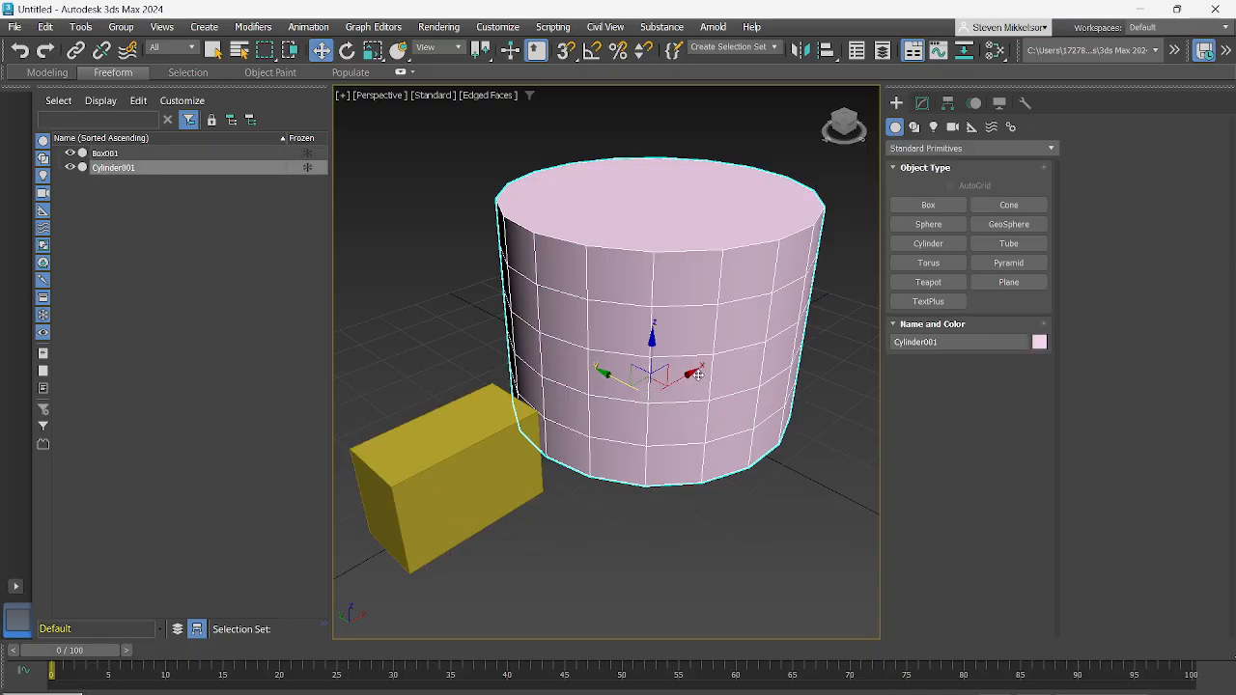
left_click_drag(698, 375, 721, 361)
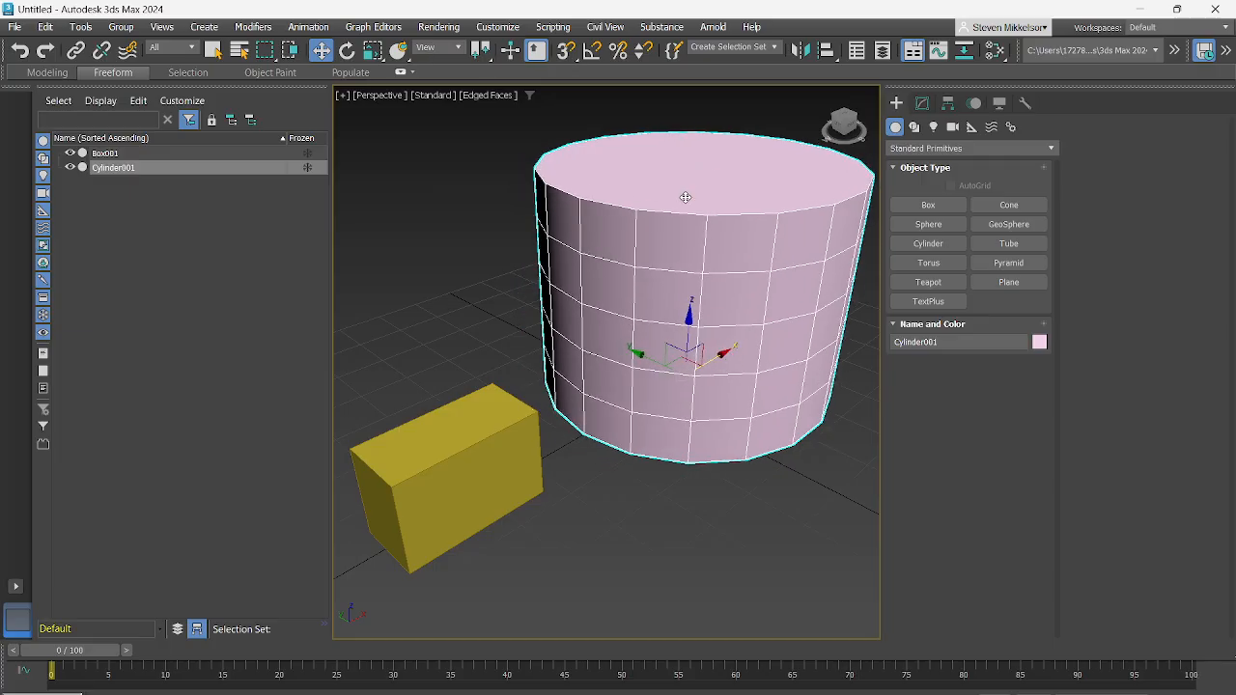
left_click(483, 453)
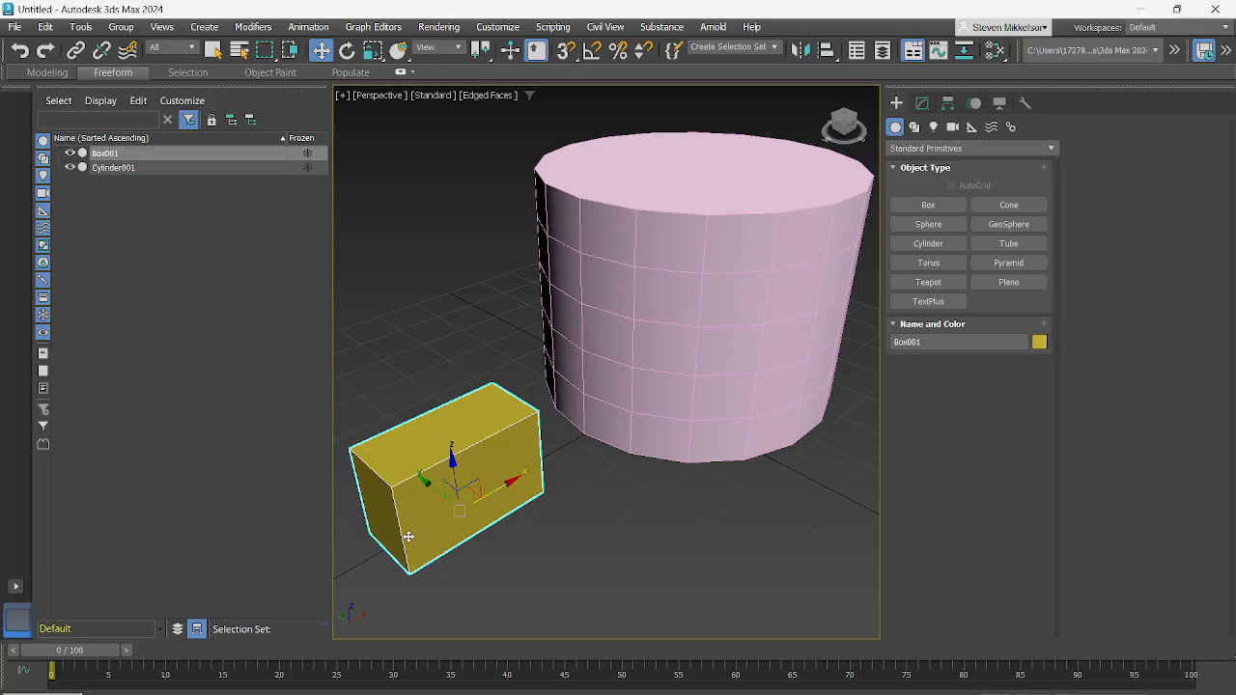
Set the cylinder's radius to 1'7 29/32" and its height to 3'6 28/32" in its parameters
left_click(672, 209)
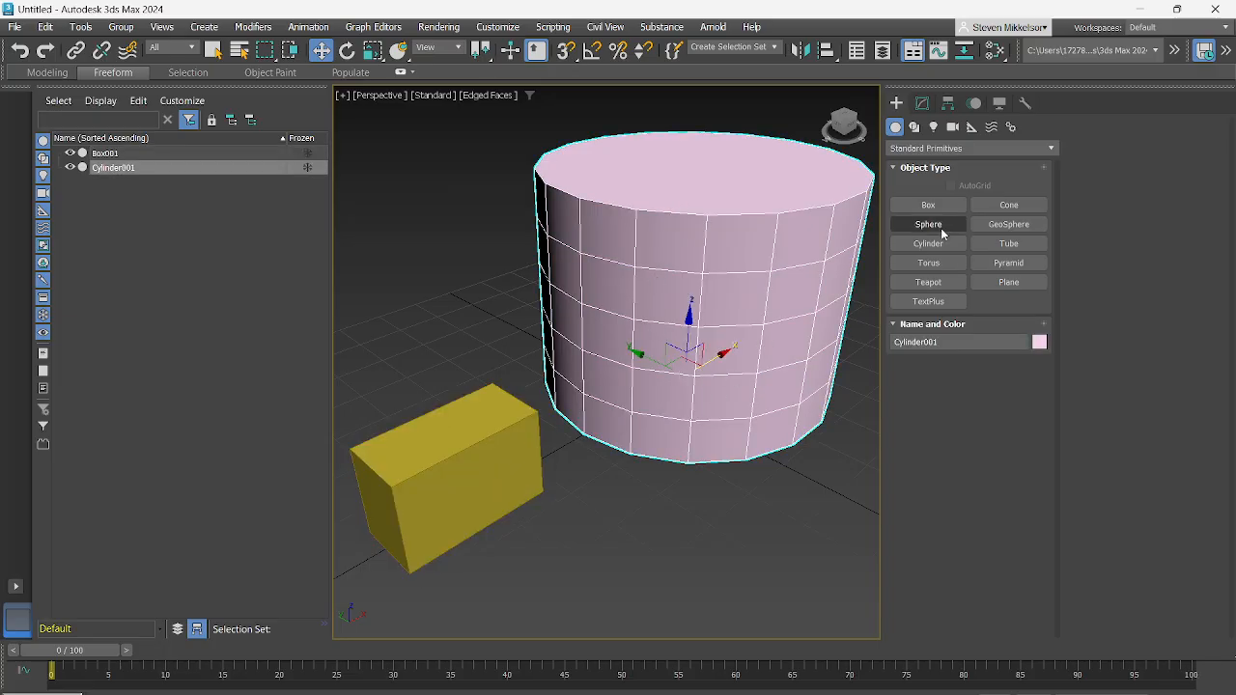
left_click(922, 104)
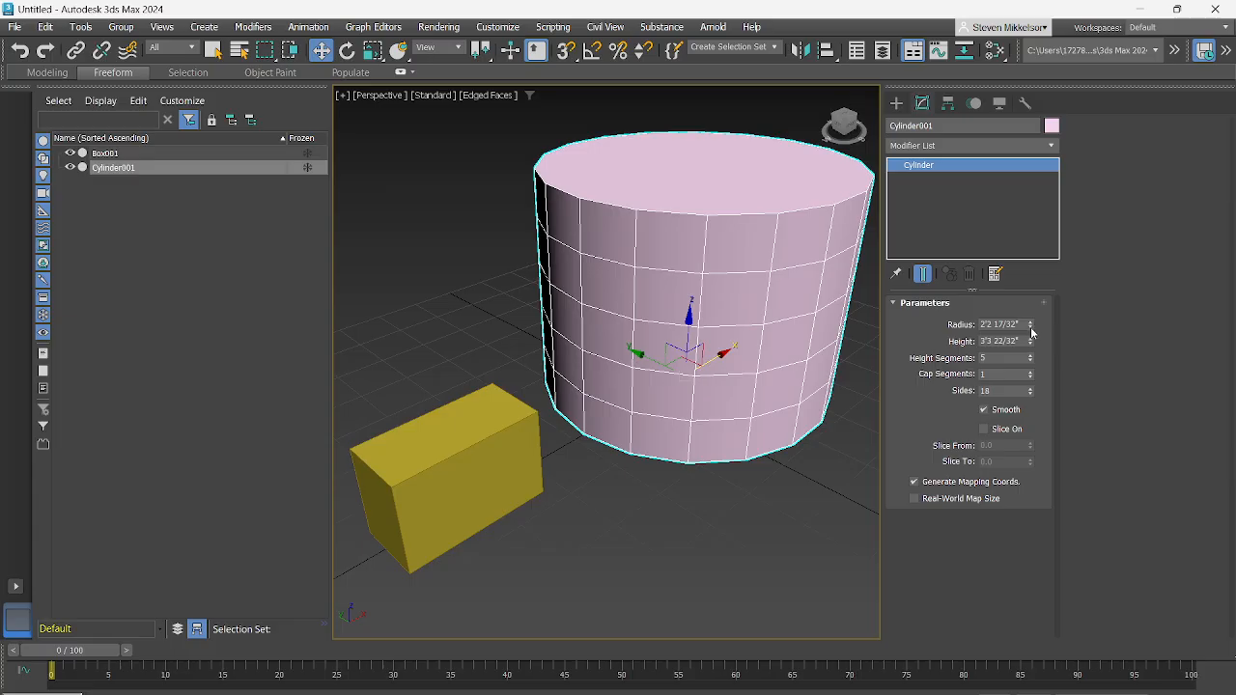
left_click_drag(1031, 330, 1030, 340)
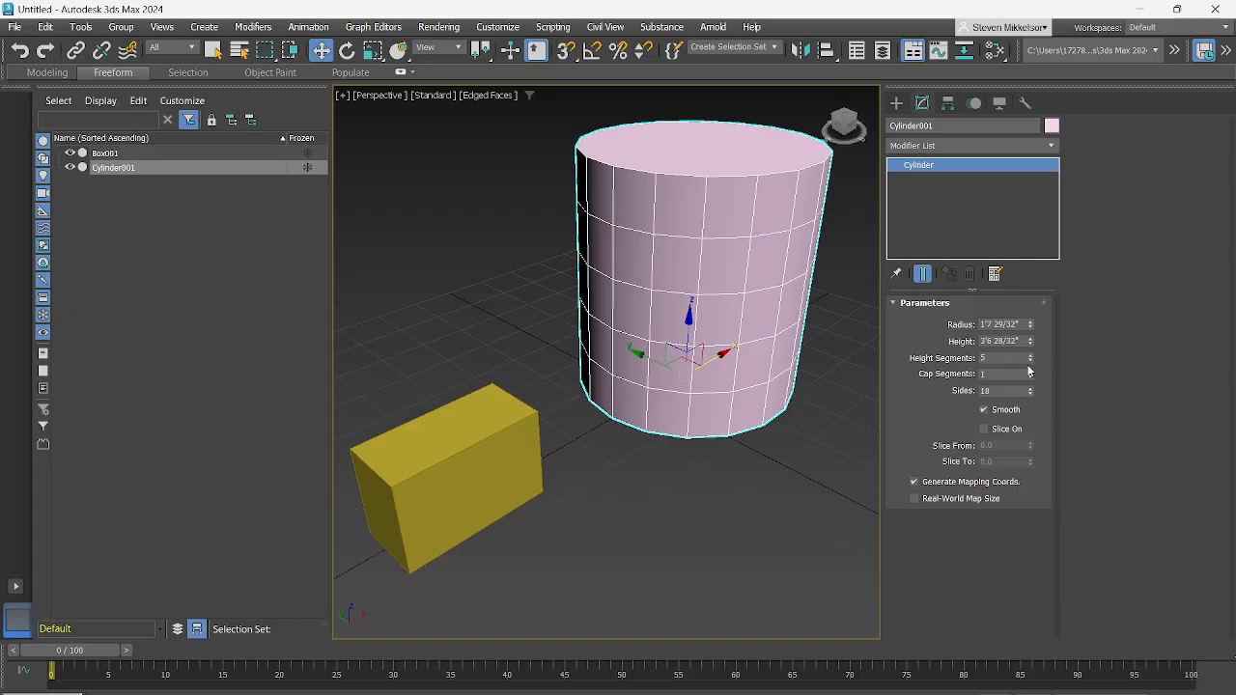
Set the cylinder to 4 height segments, 2 cap segments and 11 sides
left_click(1029, 356)
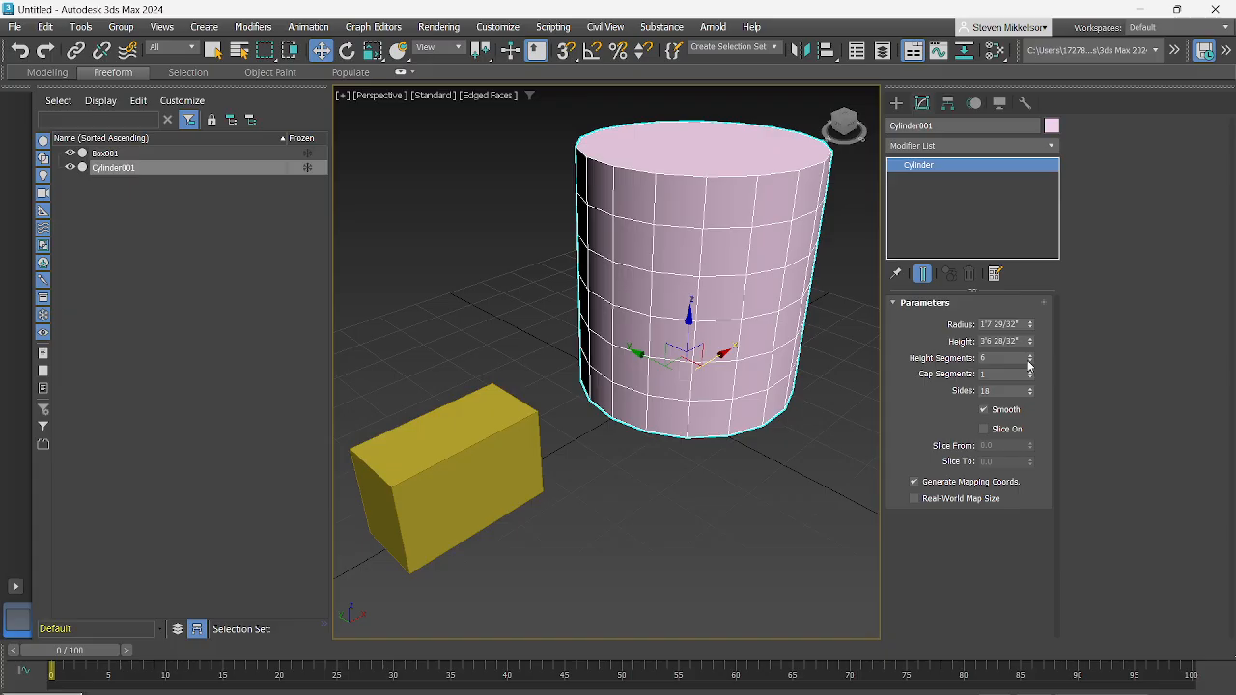
left_click(1029, 363)
left_click(1029, 364)
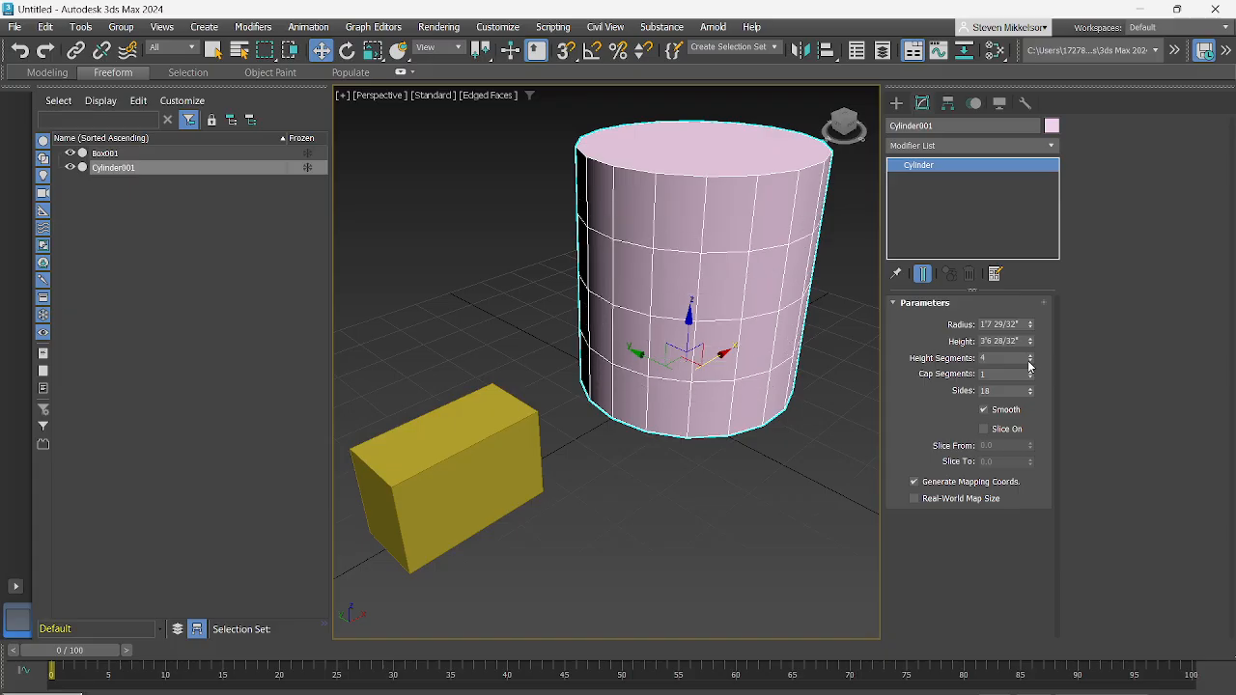
left_click(1030, 371)
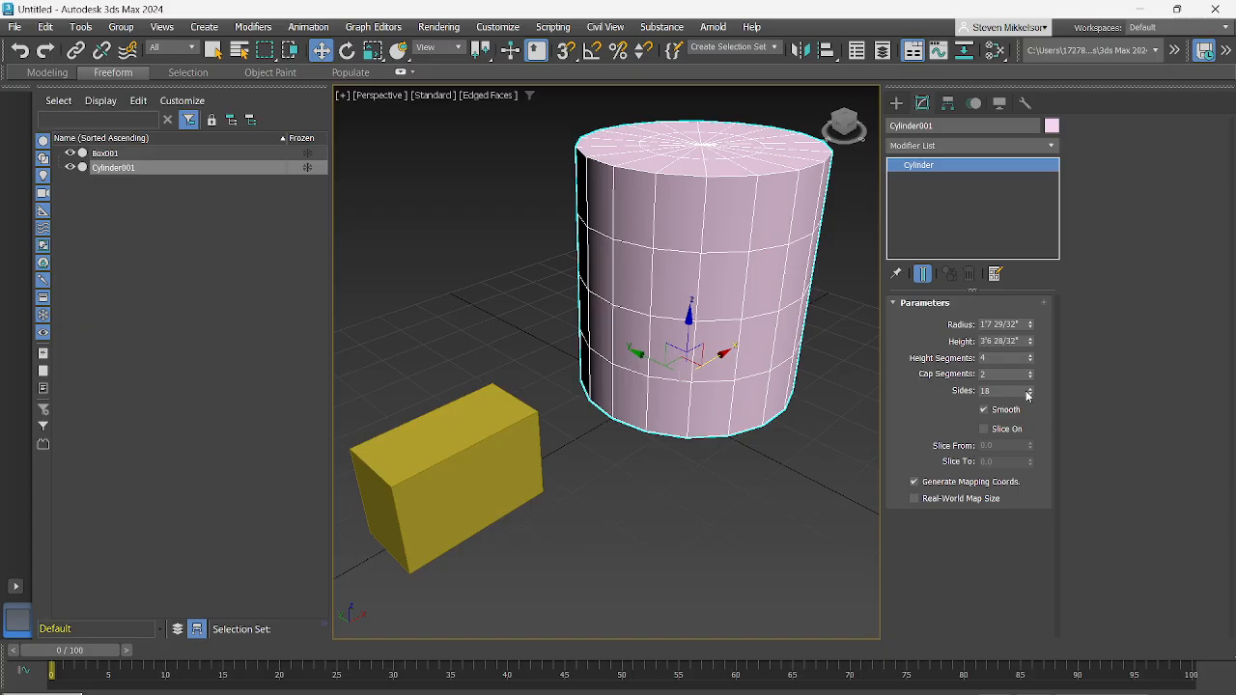
left_click_drag(1030, 391, 1035, 410)
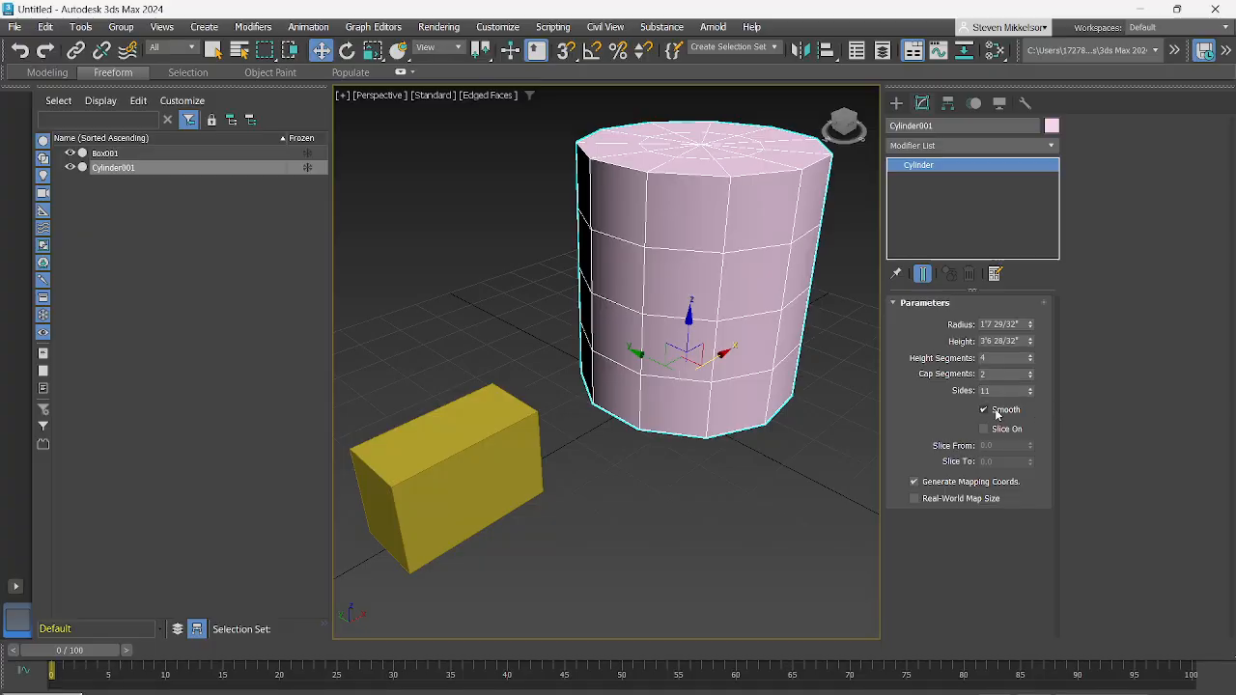
left_click(778, 520)
Add an Edit Poly modifier to the yellow box
left_click(481, 478)
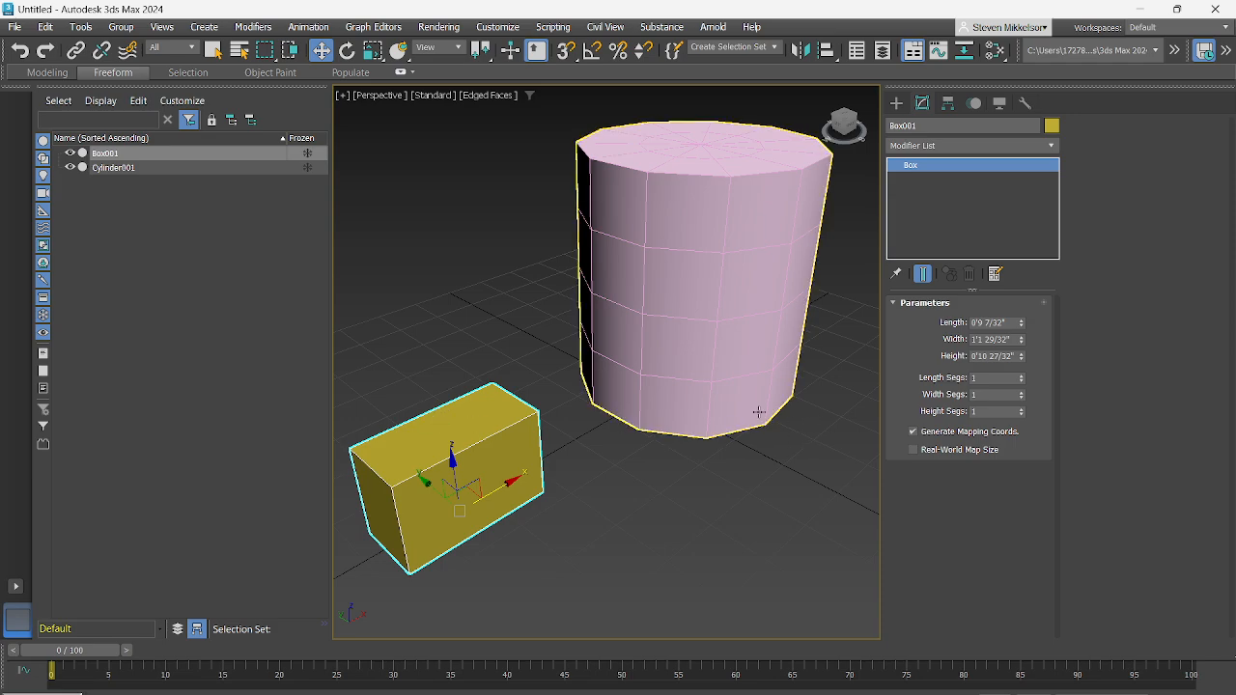
left_click(1049, 145)
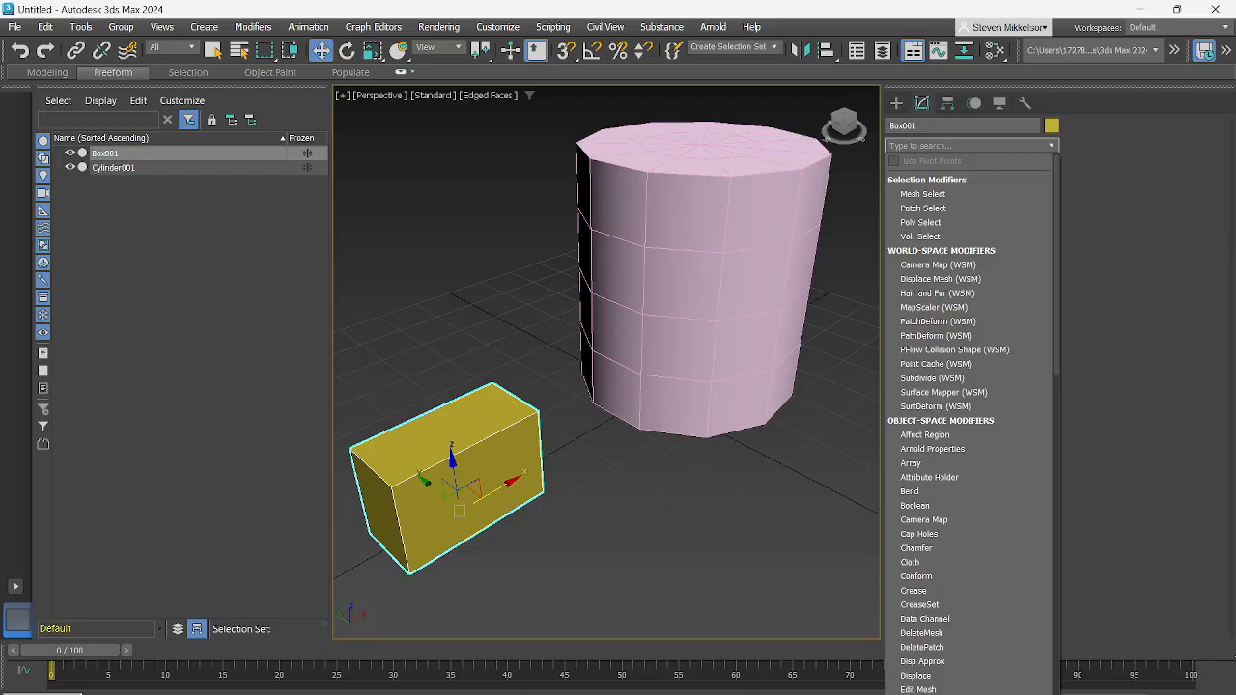
left_click(995, 694)
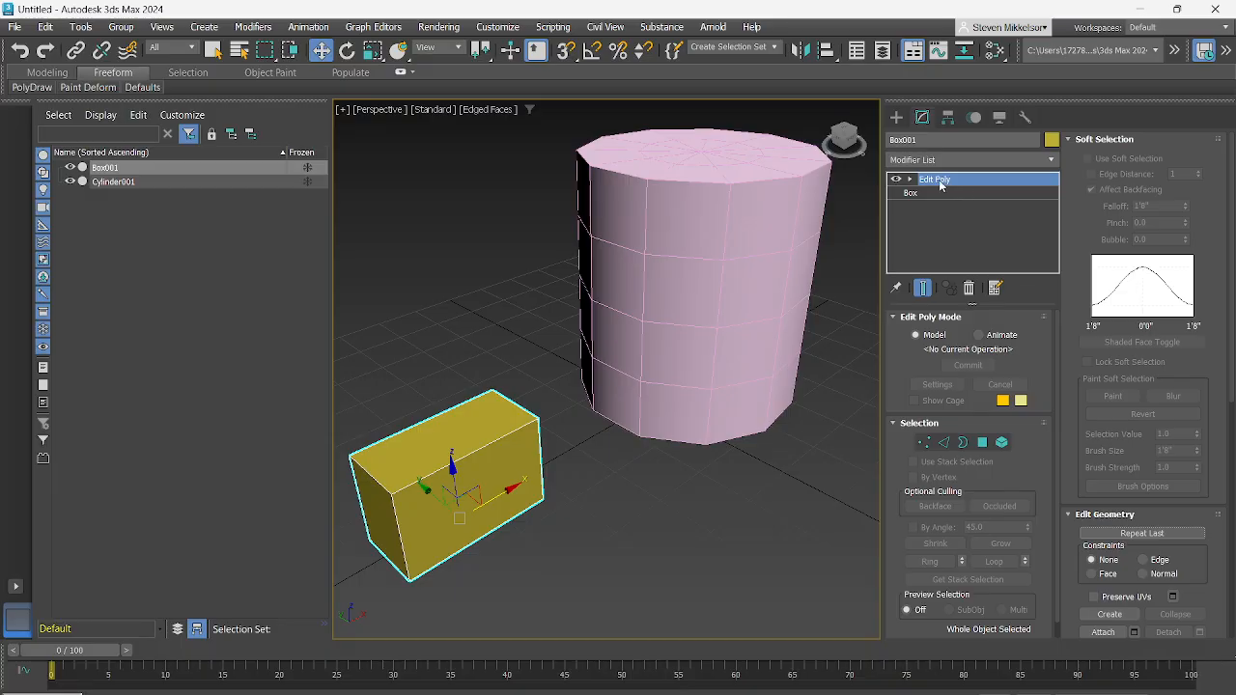
Examine the Edit Poly sub-object levels and the base Box parameters in the box's modifier stack
left_click(909, 180)
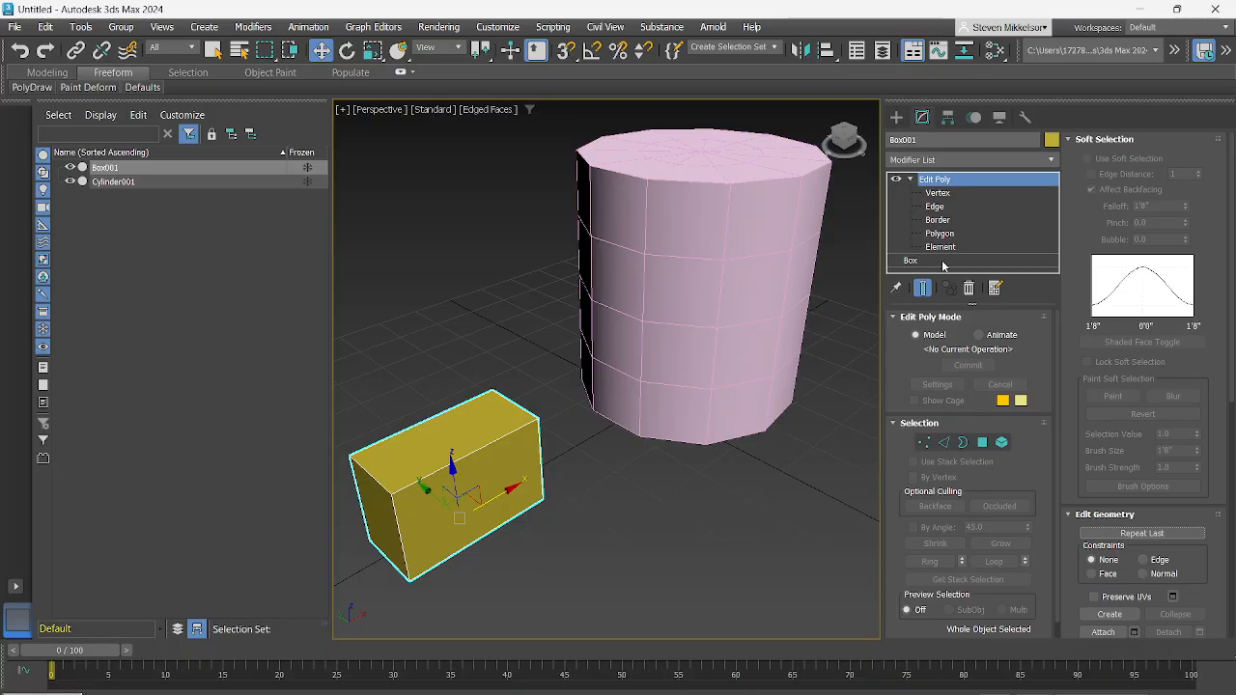
scroll(1008, 516, "down", 1)
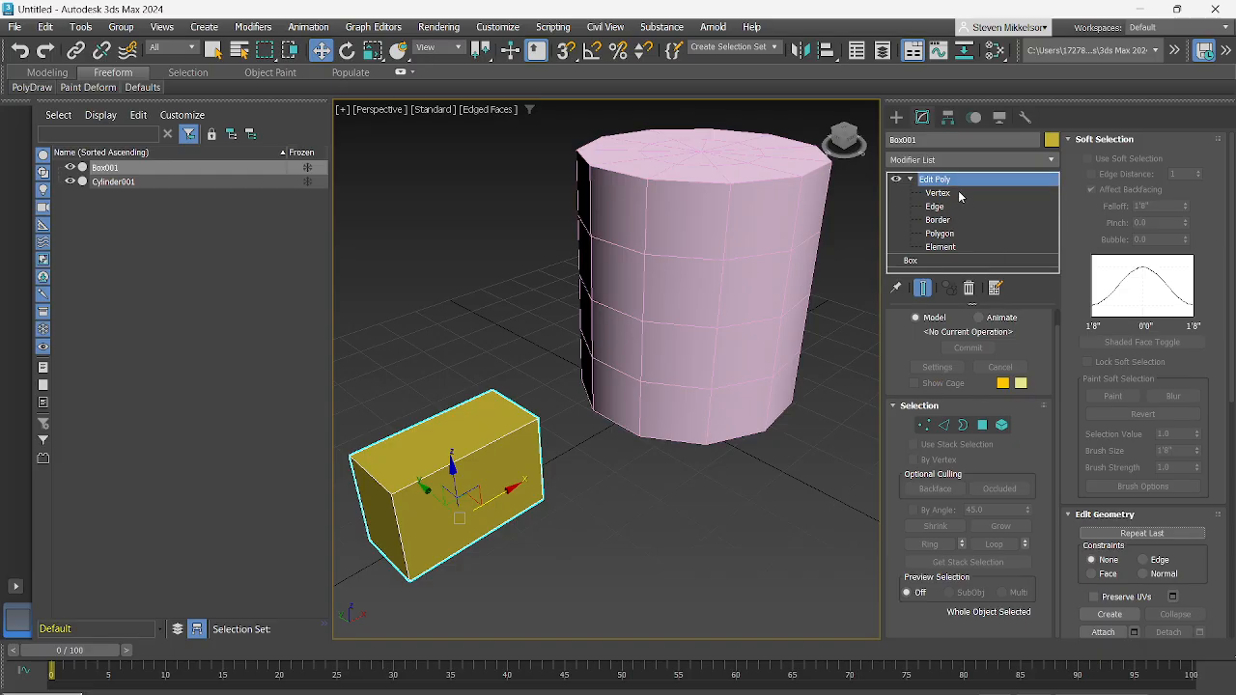
left_click(909, 181)
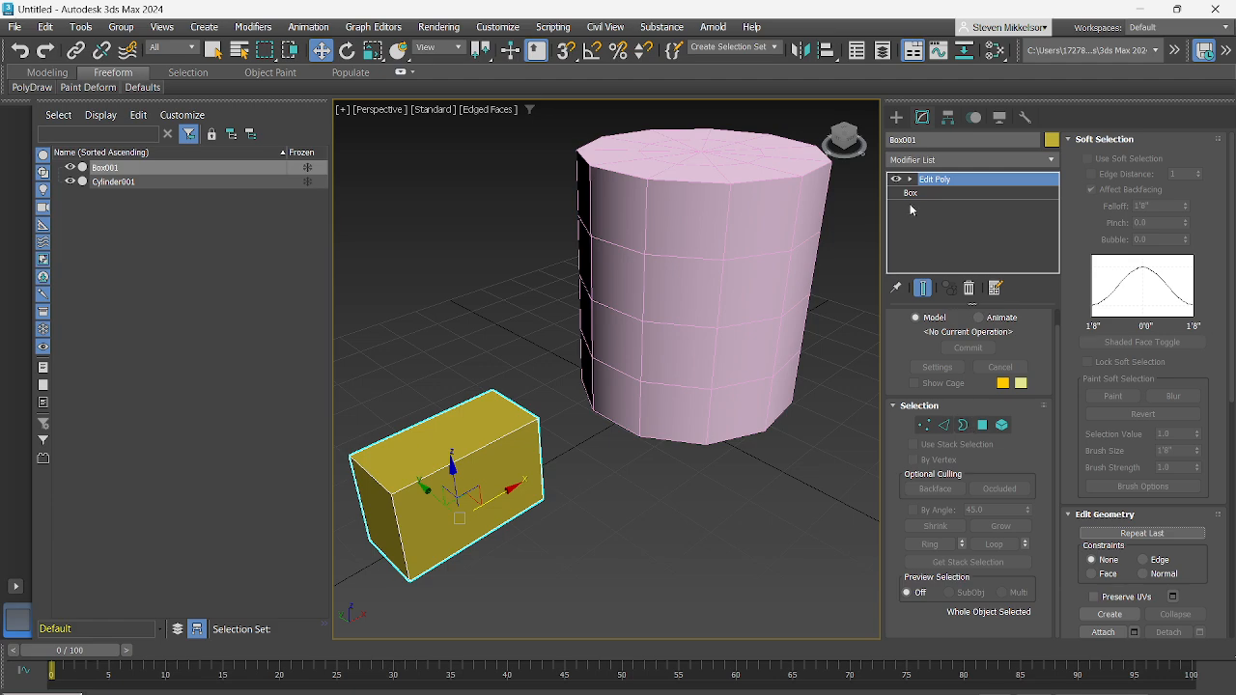
left_click(909, 193)
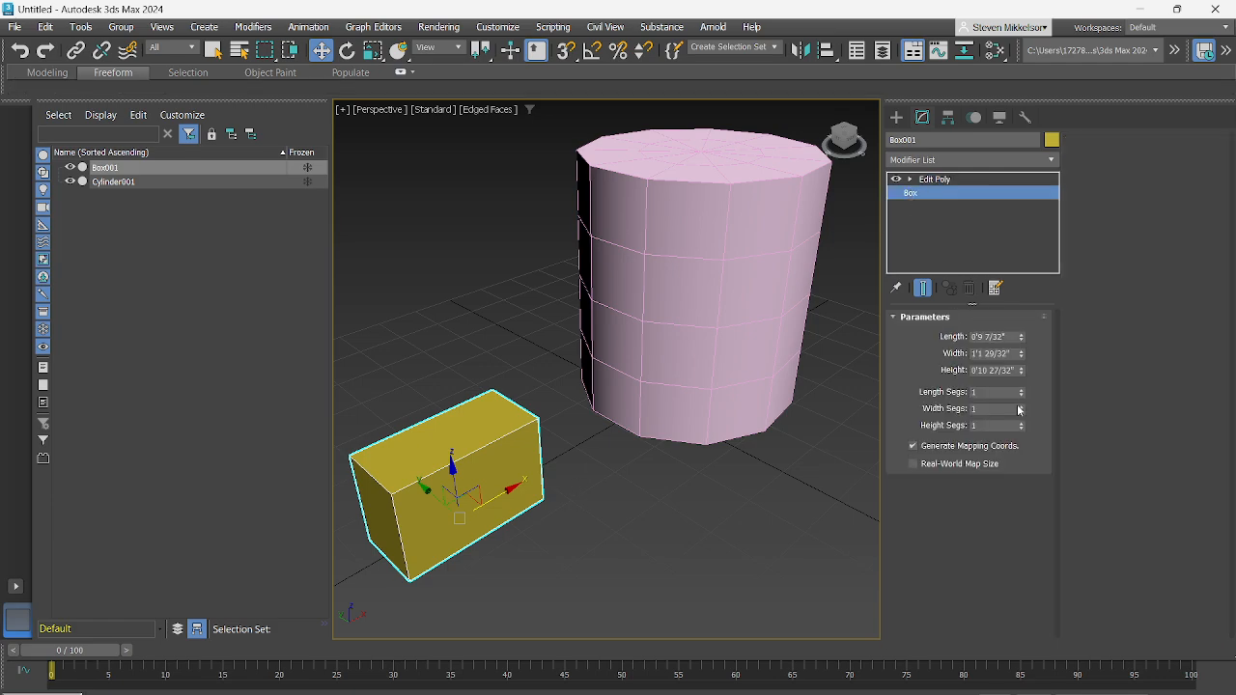
left_click(961, 183)
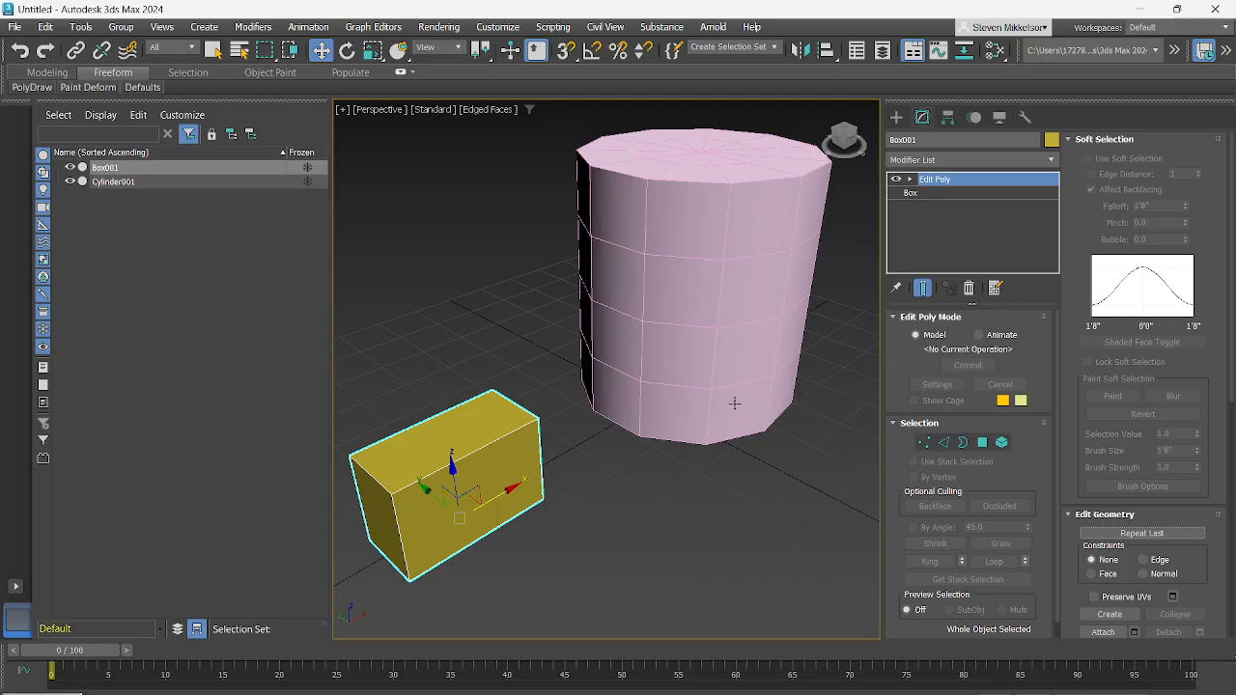
middle_click_drag(577, 484, 627, 445)
scroll(577, 496, "up", 3)
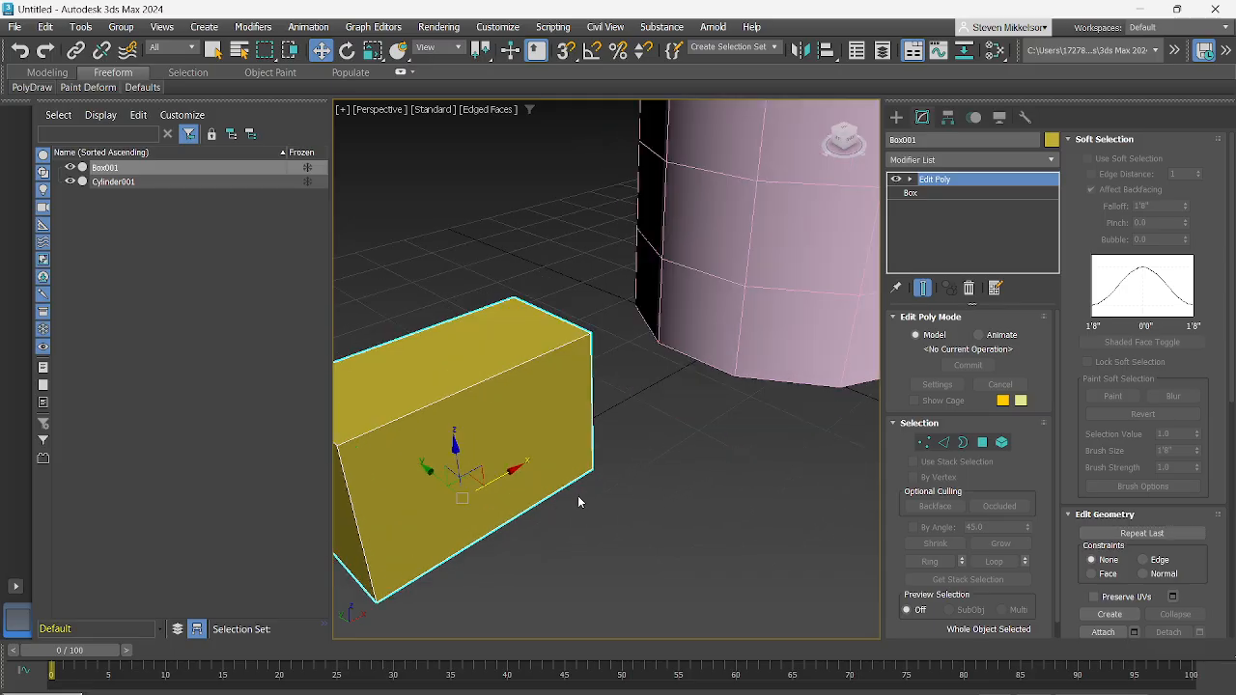
Select the box's long front polygon at Polygon level and pull it outward along the Y axis
middle_click_drag(577, 496, 659, 497)
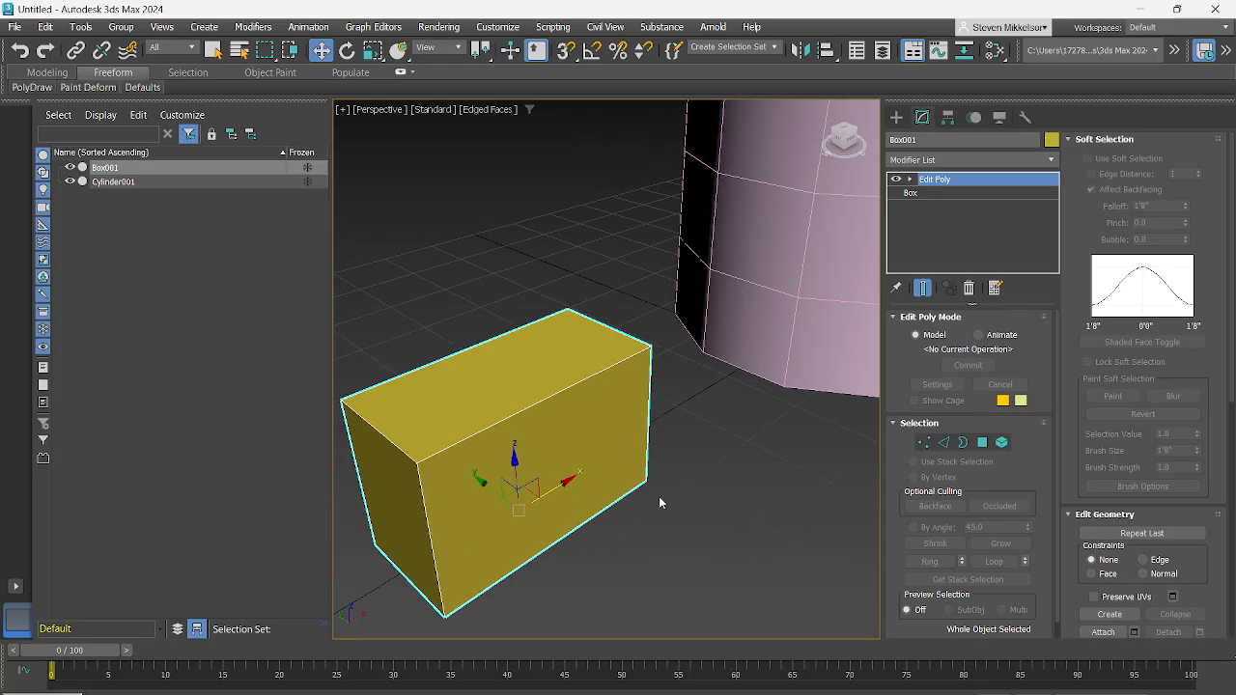
left_click(981, 443)
left_click(522, 453)
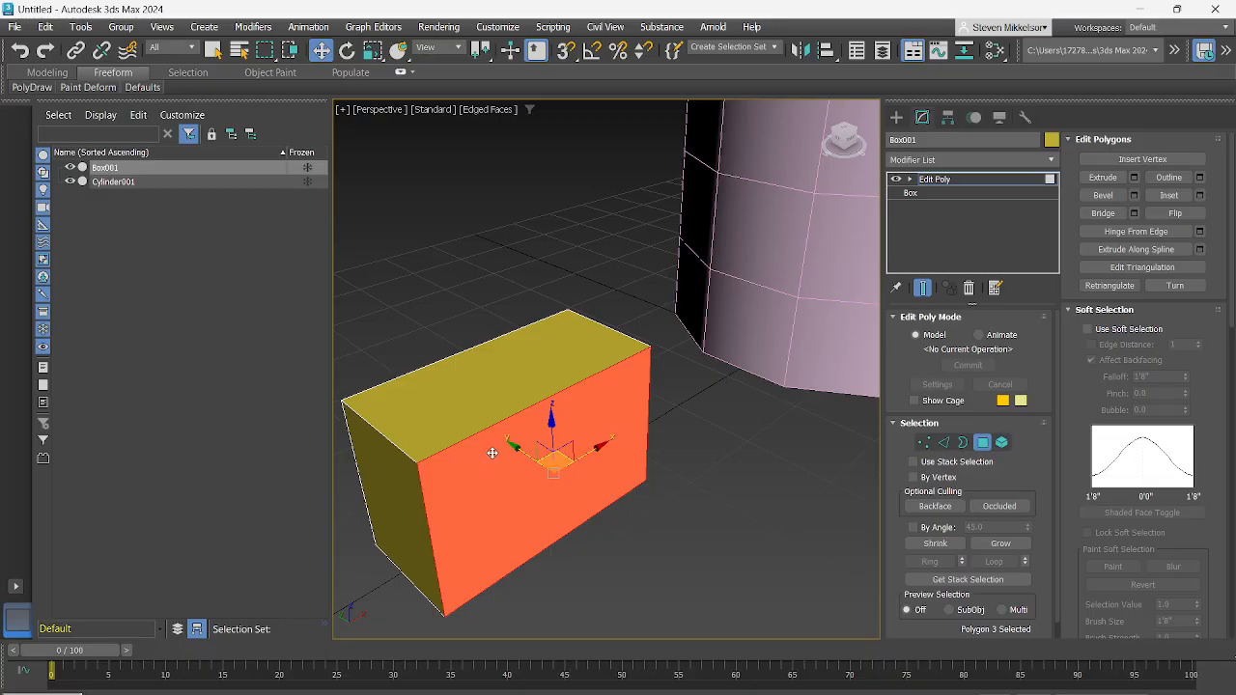
left_click_drag(511, 449, 426, 336)
Select the polygon at the box's end and raise it along the Z axis
left_click(415, 518)
left_click(429, 506)
middle_click_drag(567, 452, 618, 550, "alt")
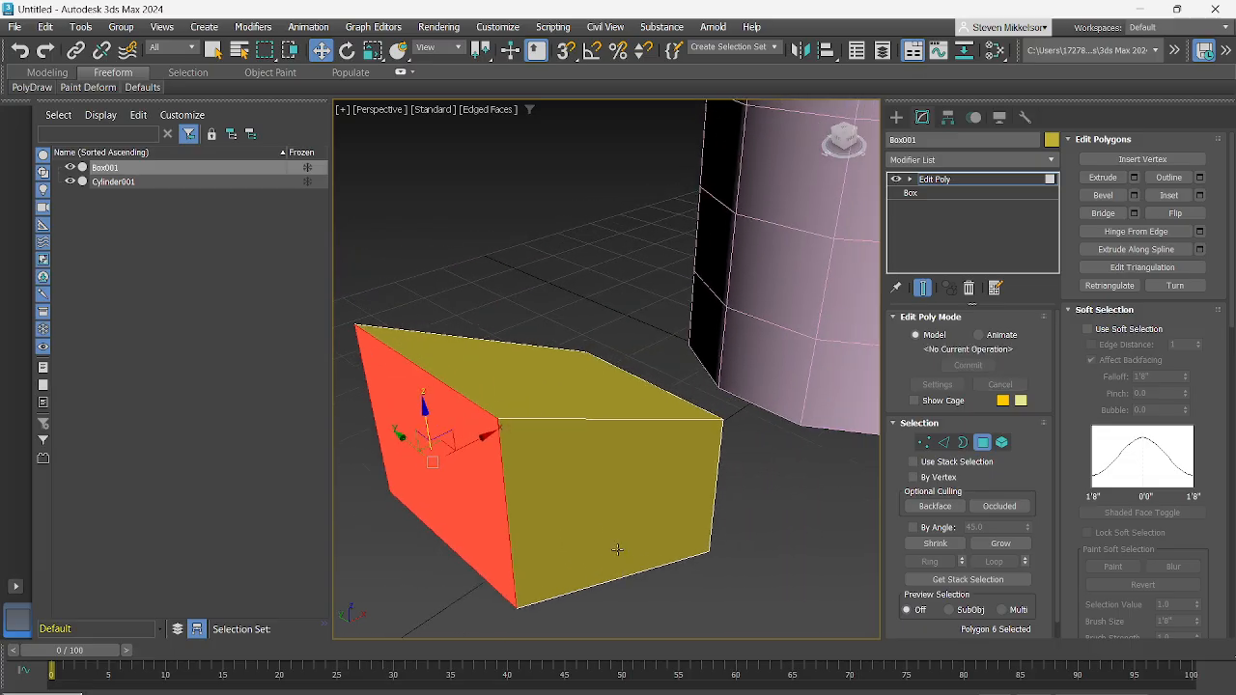
Select the box's front and top polygons in turn, finishing with the front polygon
left_click(606, 518)
left_click(534, 391)
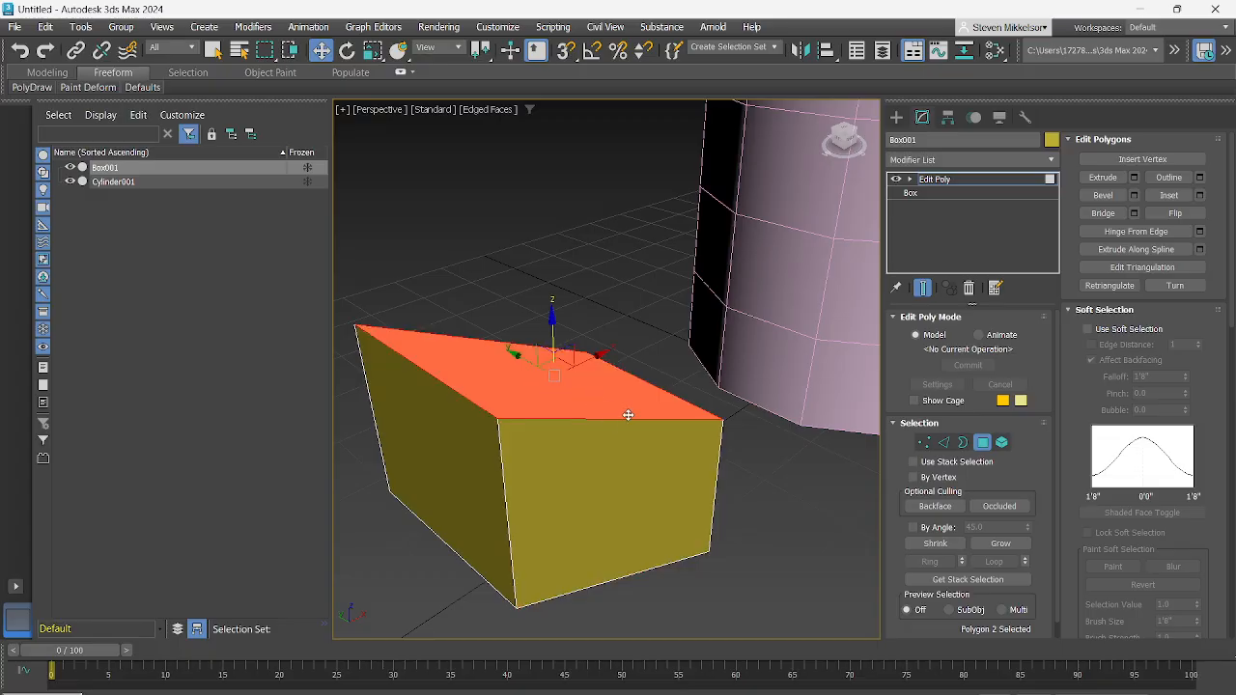
left_click(600, 472)
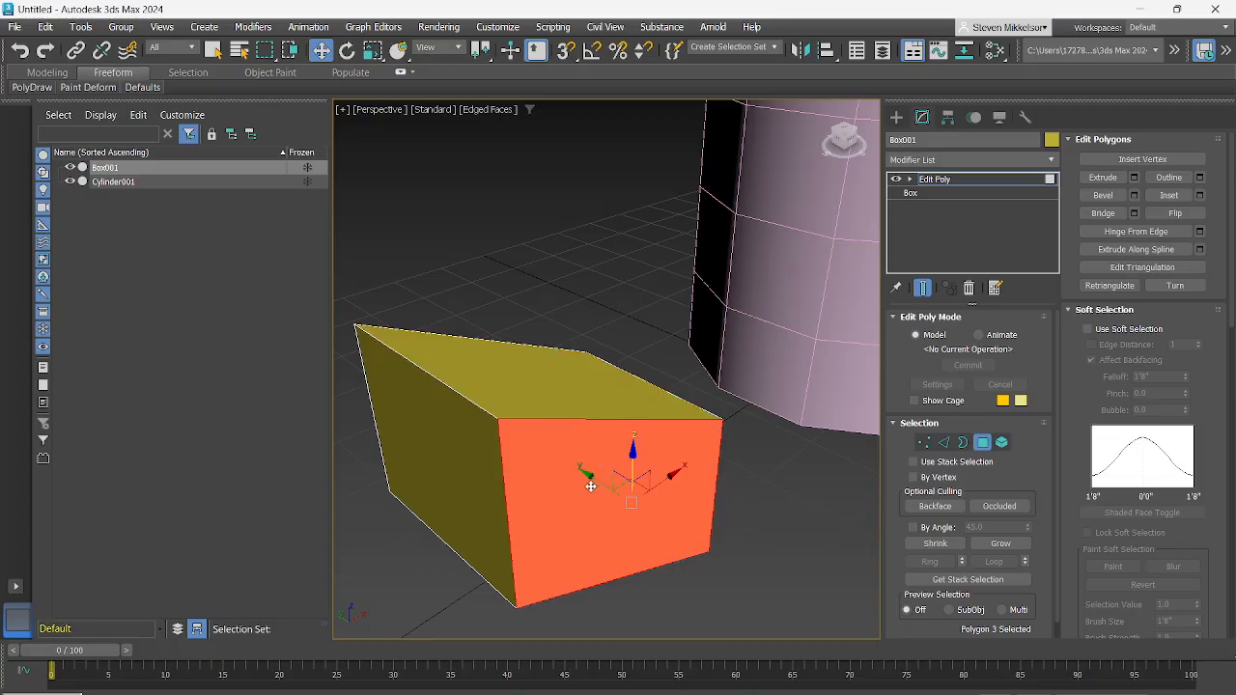
Select the near corner vertex of the box's top face at Vertex level and move it outward
left_click(925, 443)
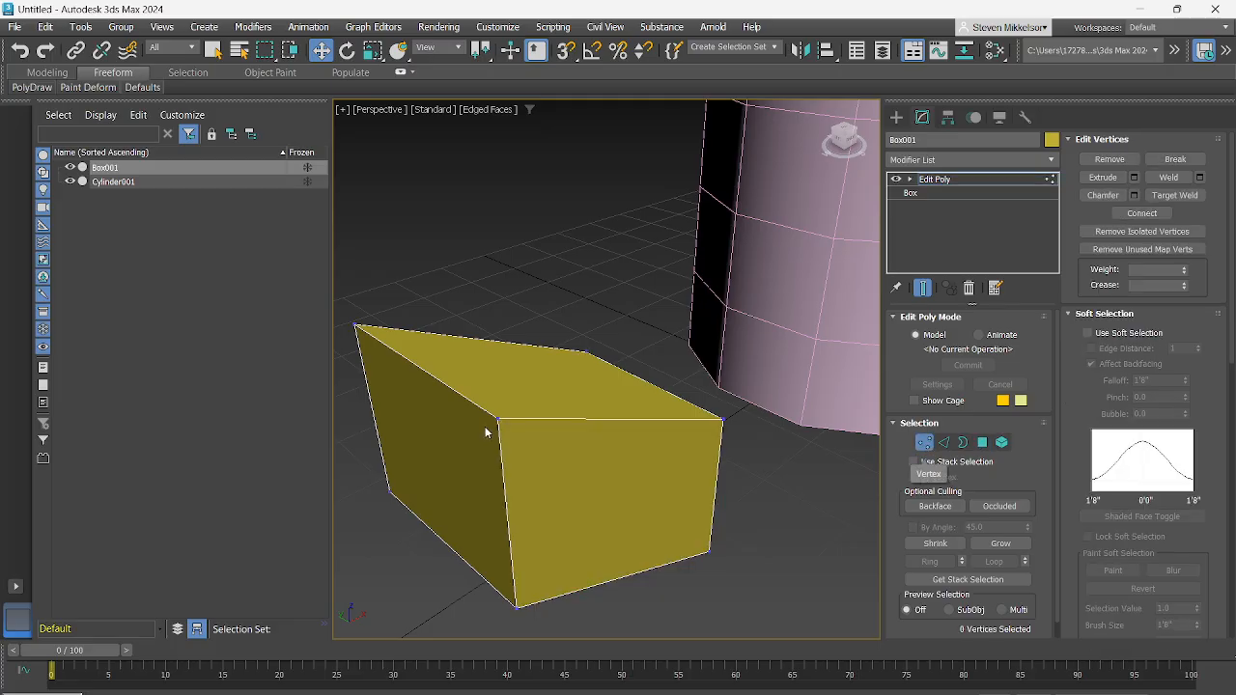
scroll(481, 426, "up", 4)
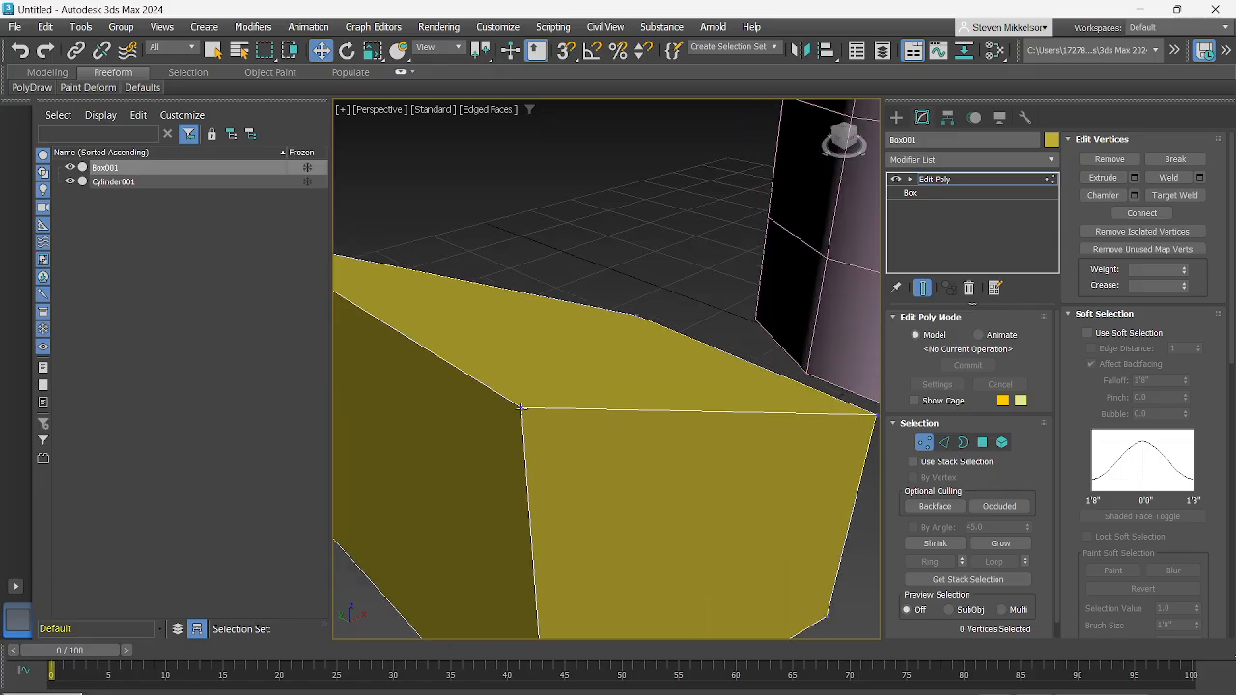
left_click(522, 409)
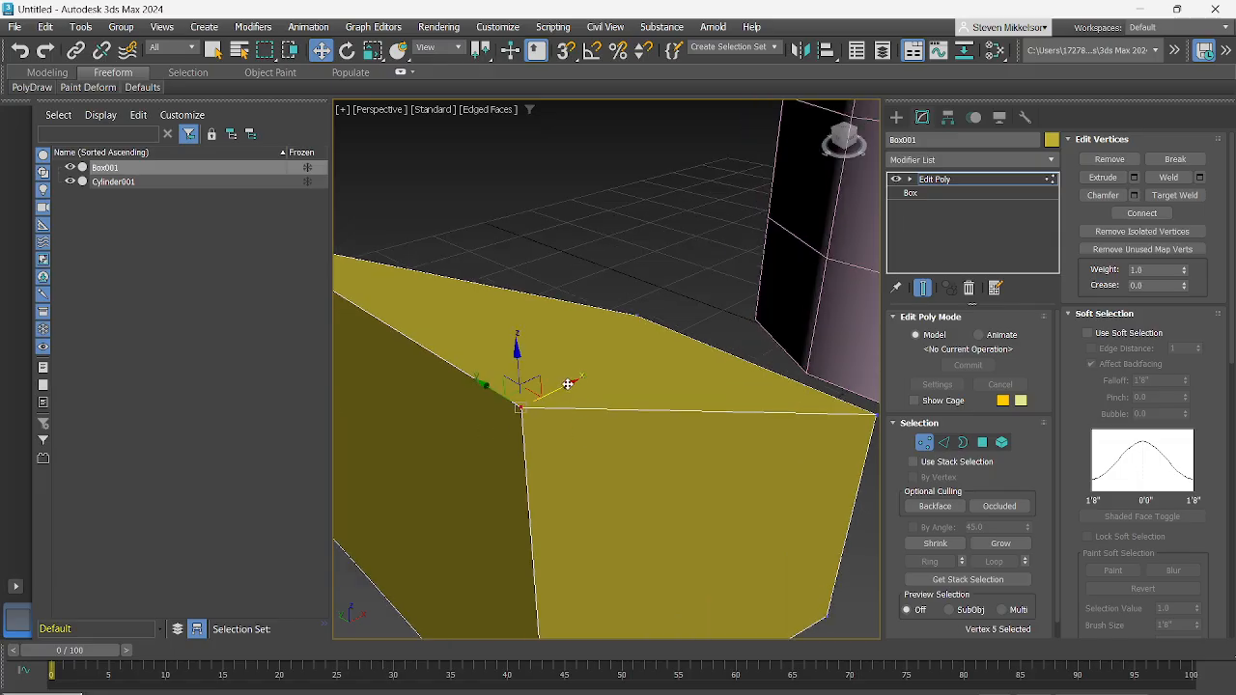
left_click_drag(567, 385, 481, 469)
middle_click_drag(530, 471, 653, 525)
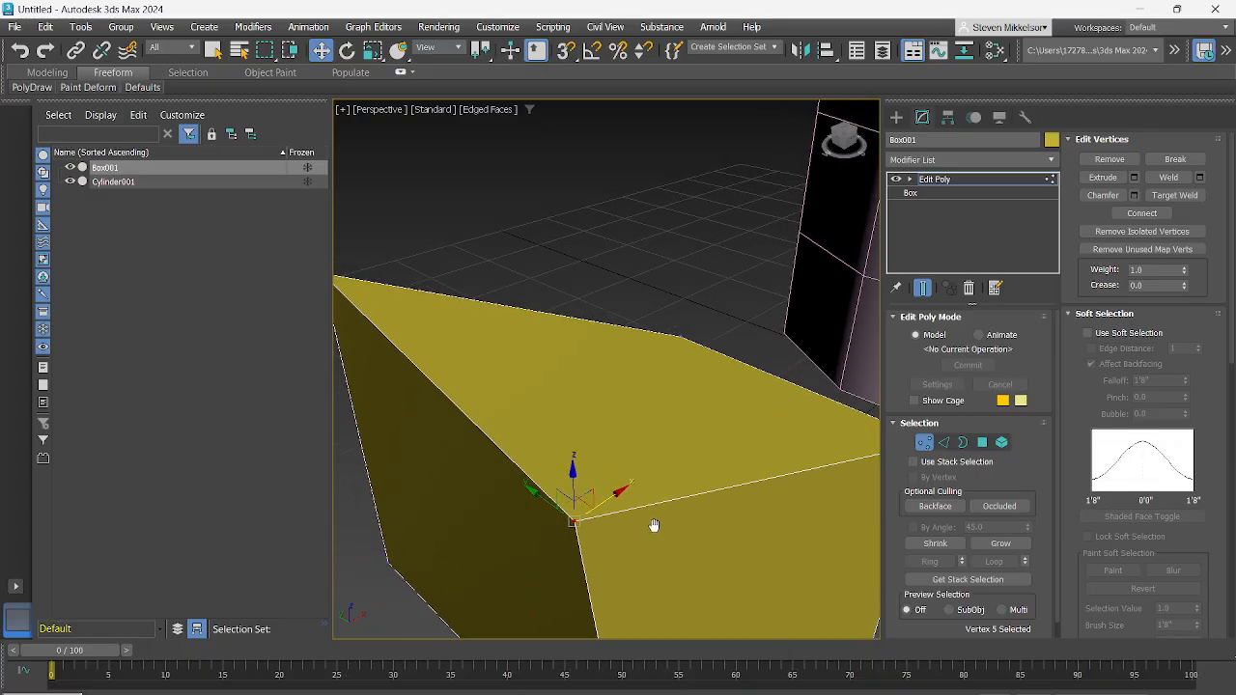
scroll(651, 521, "down", 2)
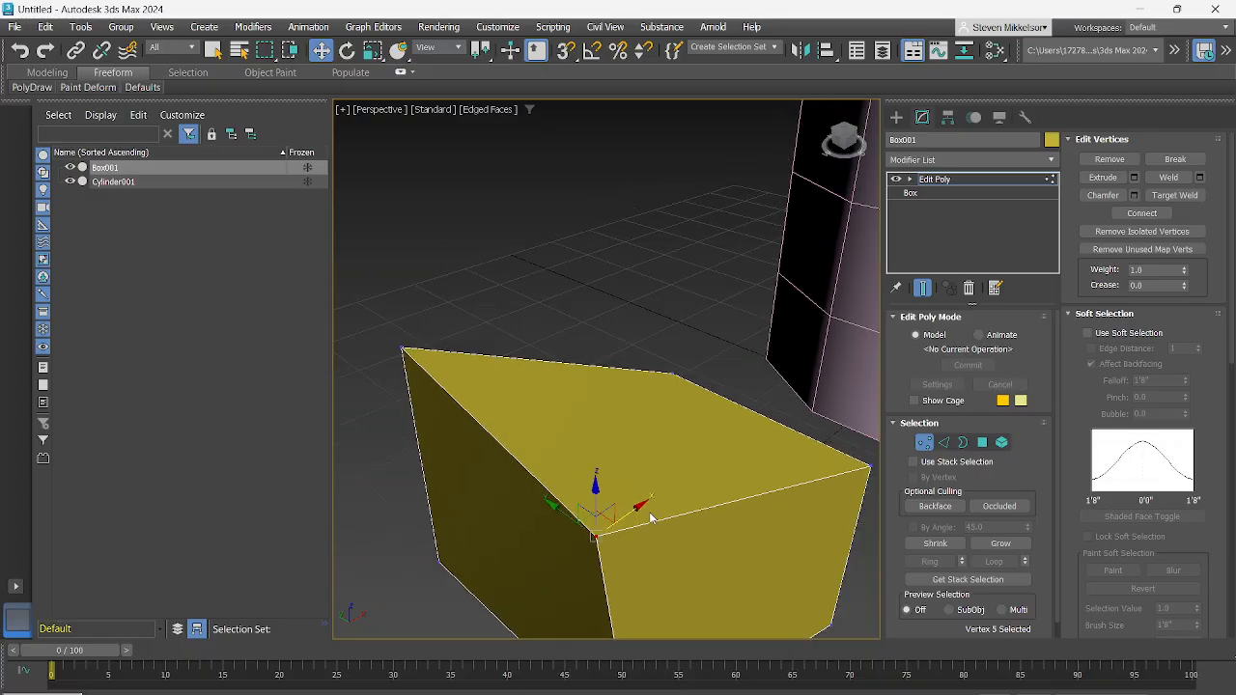
Select the edge between the top and front faces at Edge level and move it slightly along the Y axis
left_click(943, 442)
left_click(769, 495)
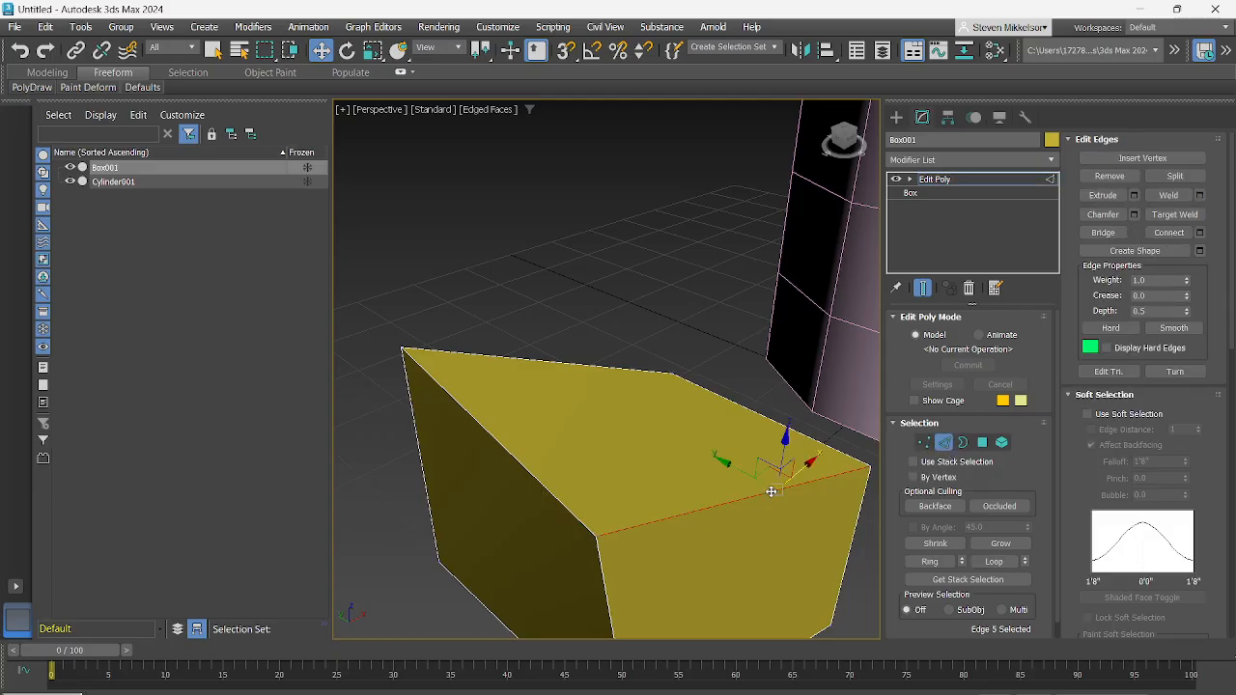
mouse_move(729, 469)
left_mouse_down()
mouse_move(632, 399)
mouse_move(724, 446)
left_mouse_up()
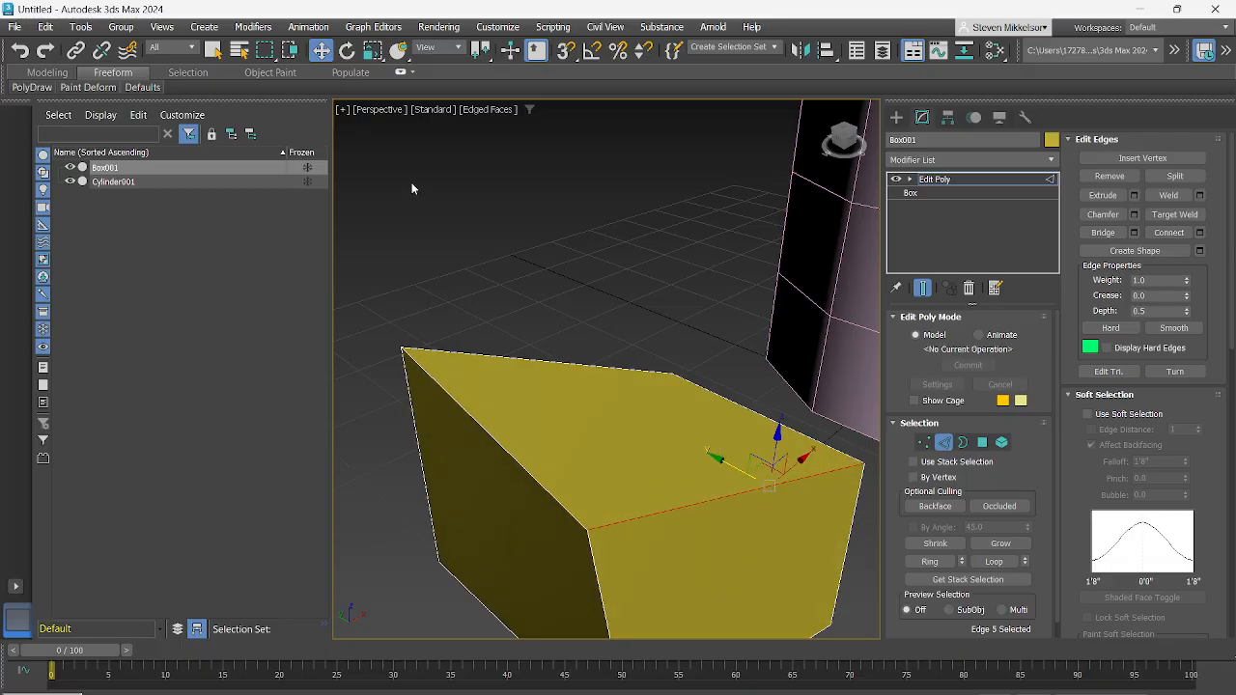
Scale the selected top front edge down to a shorter length and rotate it to a steep tilt
left_click(373, 51)
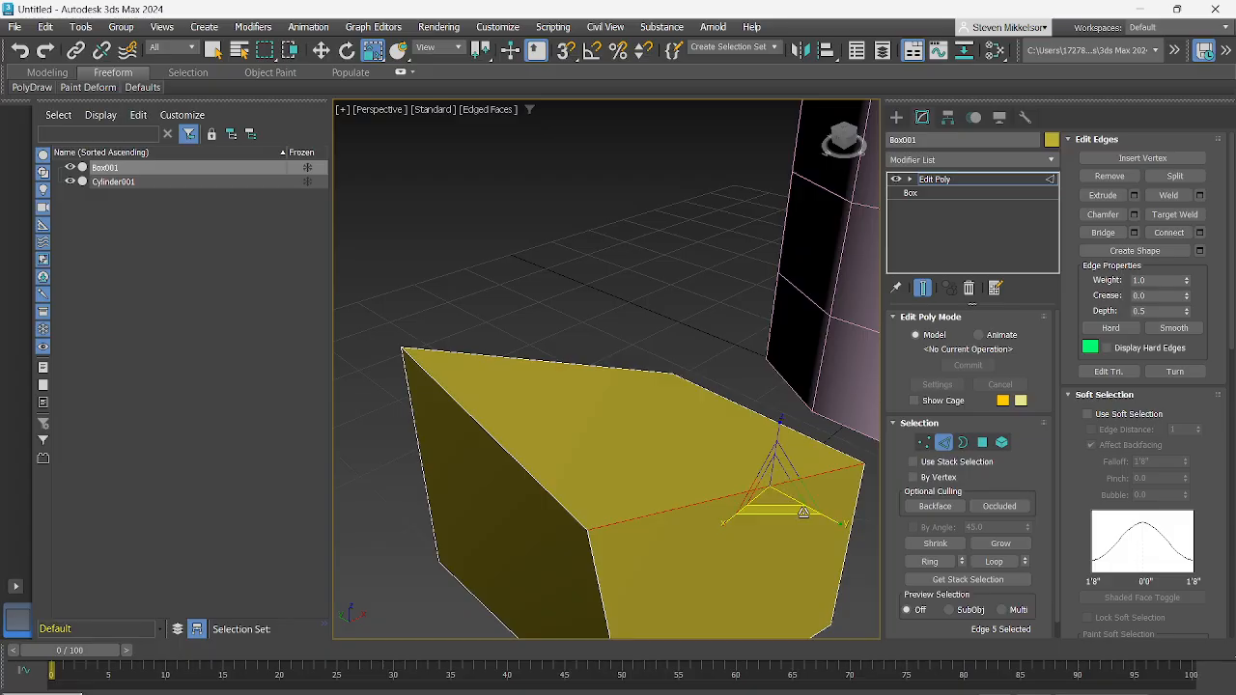
left_click_drag(777, 485, 817, 584)
left_click(348, 52)
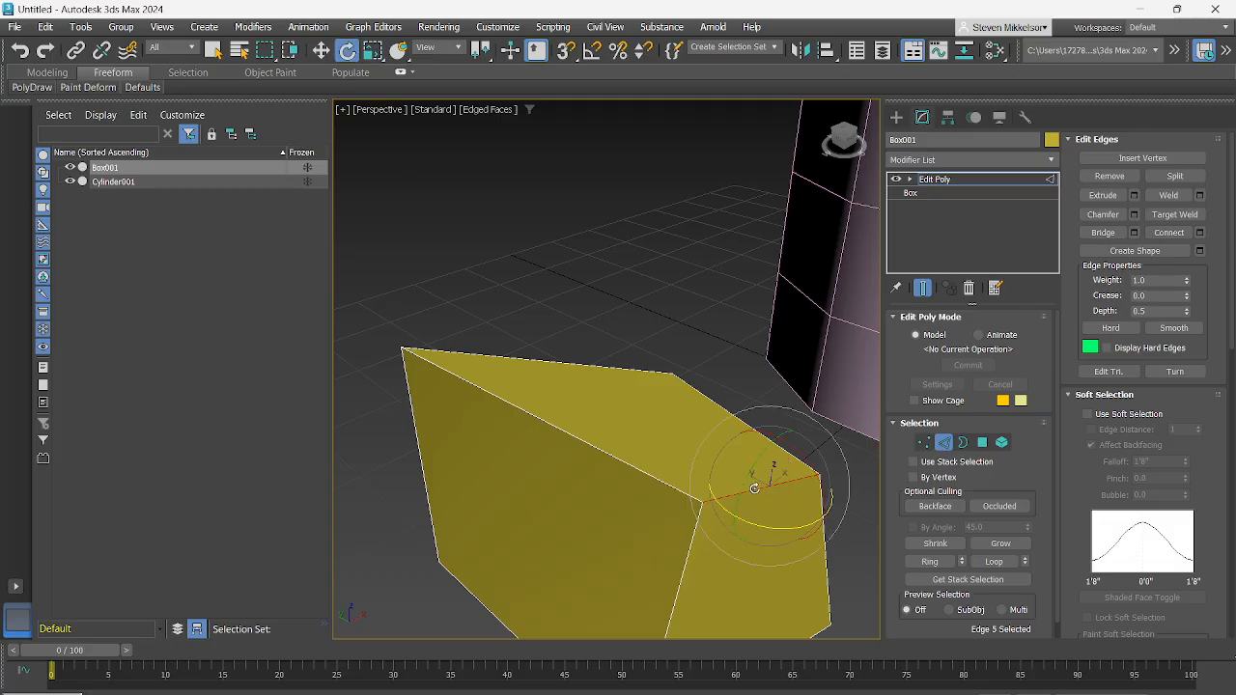
left_click_drag(746, 475, 730, 541)
middle_click_drag(649, 487, 627, 373)
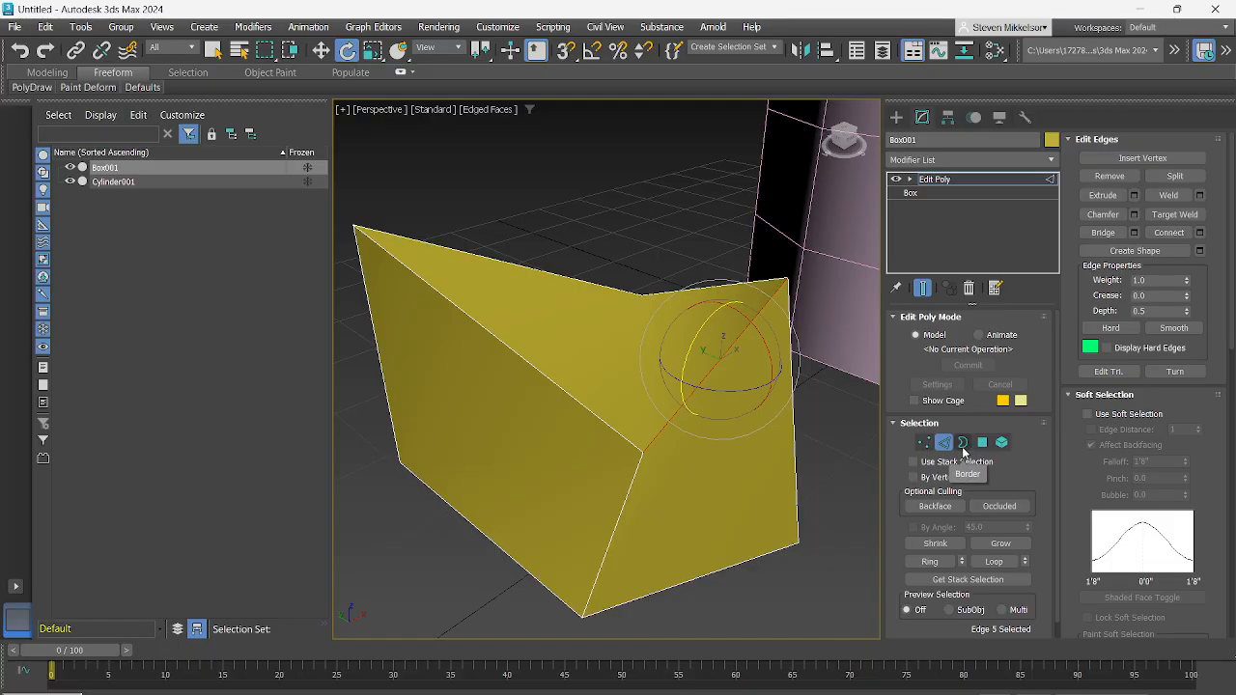
Return to Polygon level and, with the plain Select tool, select the end, top and front polygons in turn
left_click(982, 447)
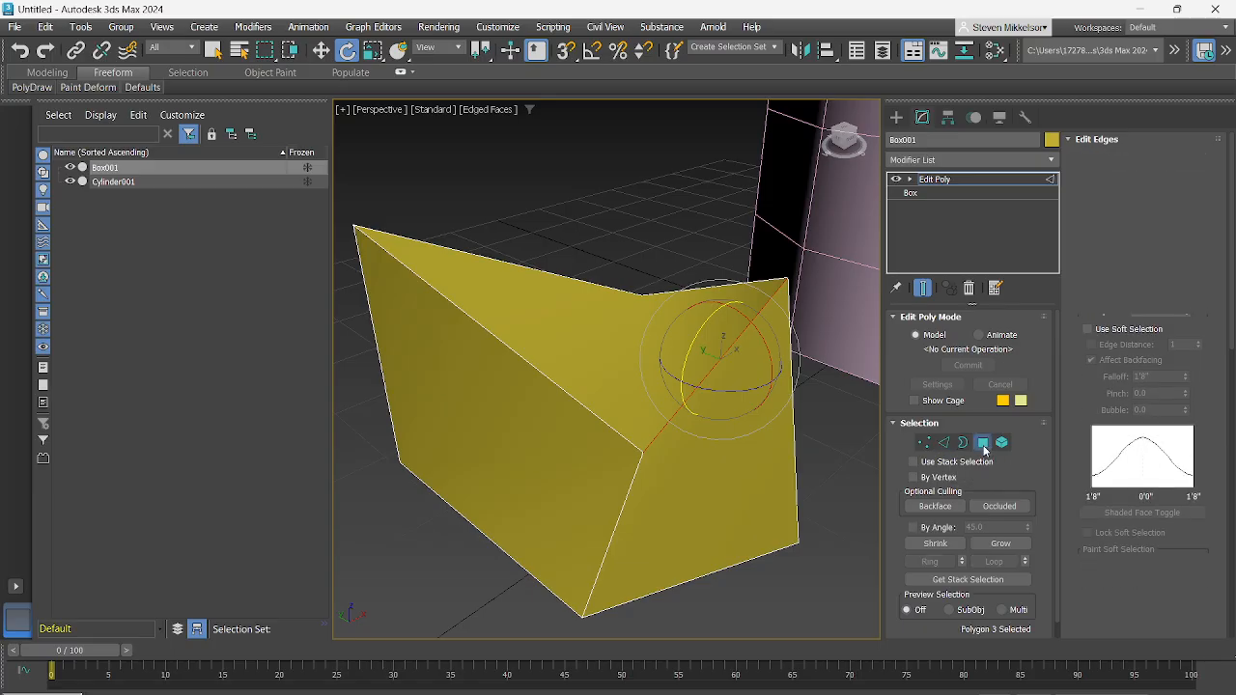
left_click(526, 458)
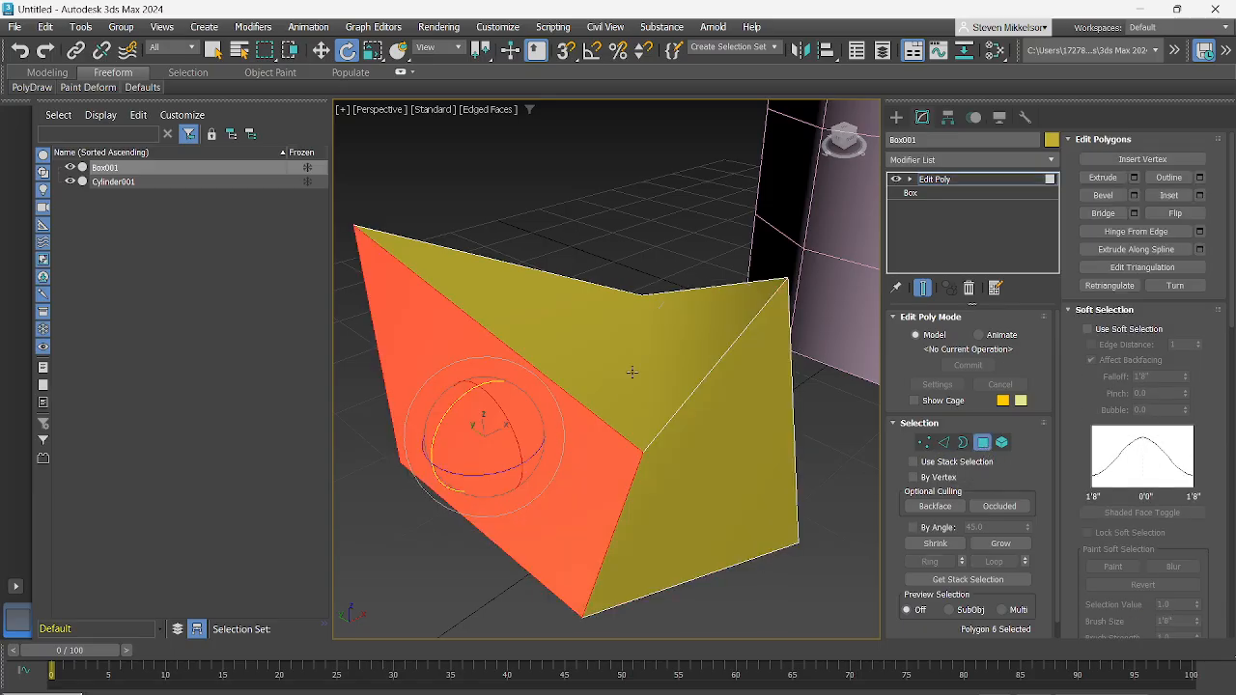
left_click(215, 51)
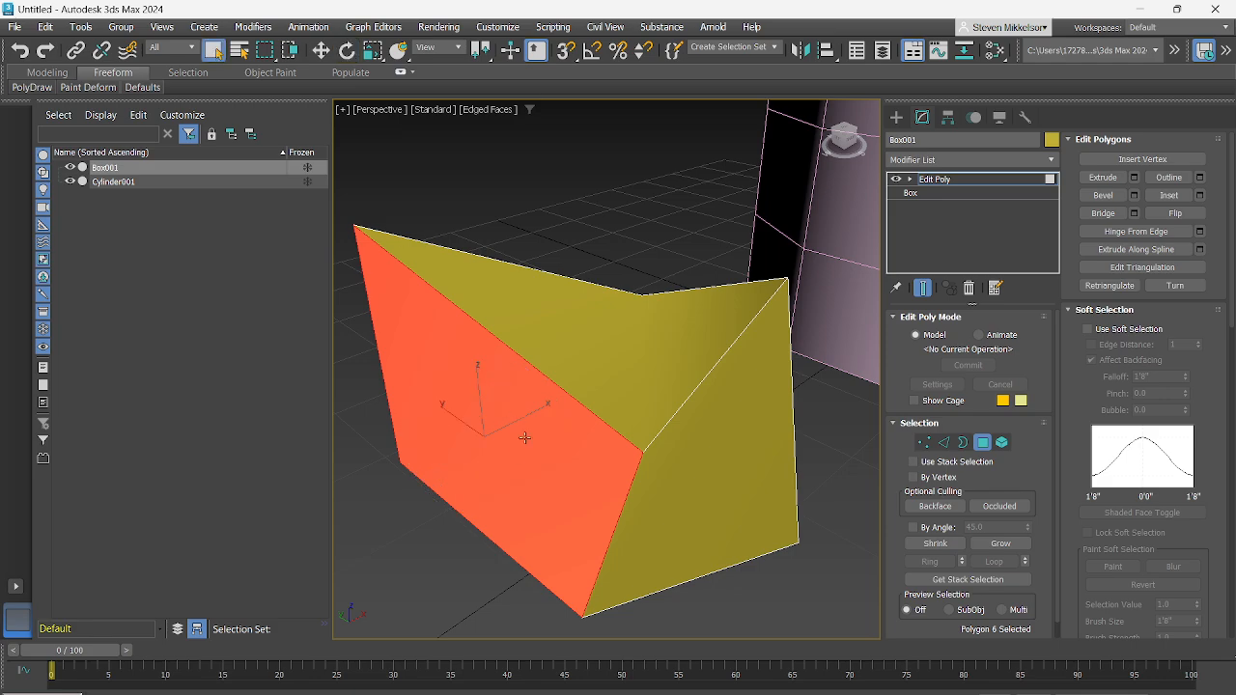
left_click(584, 365)
left_click(725, 471)
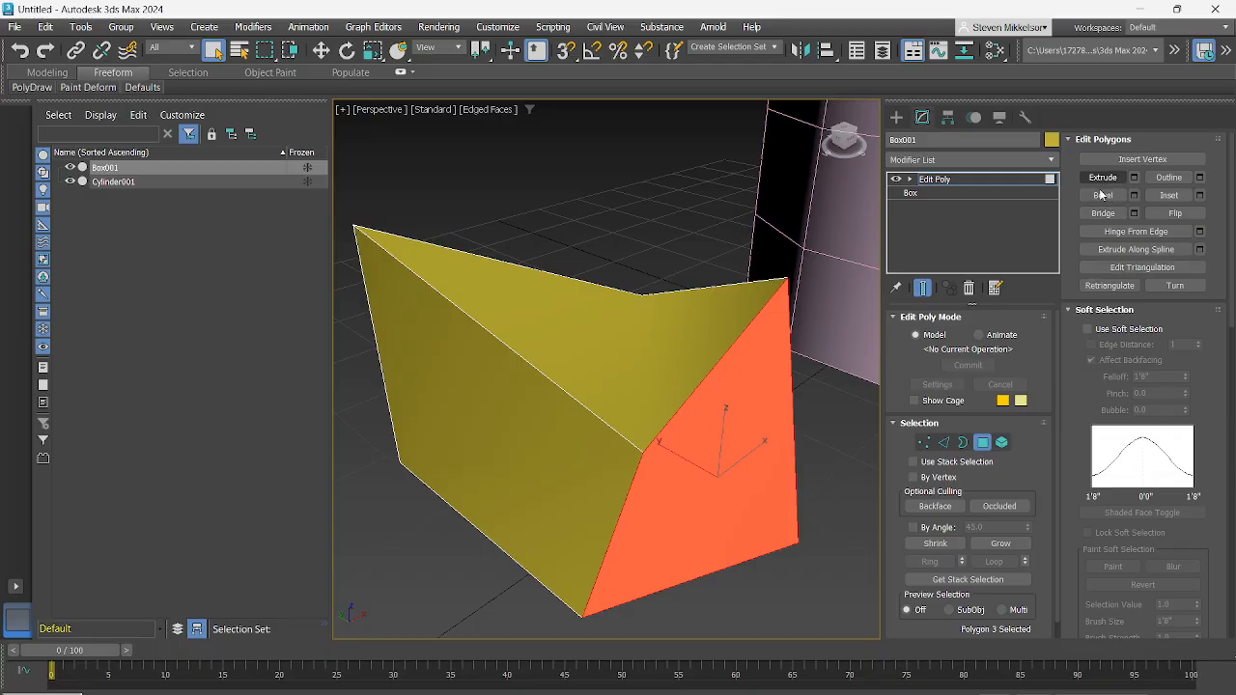
Compare the editing commands offered at the Vertex, Edge, Border and Polygon levels of Edit Poly
left_click(925, 446)
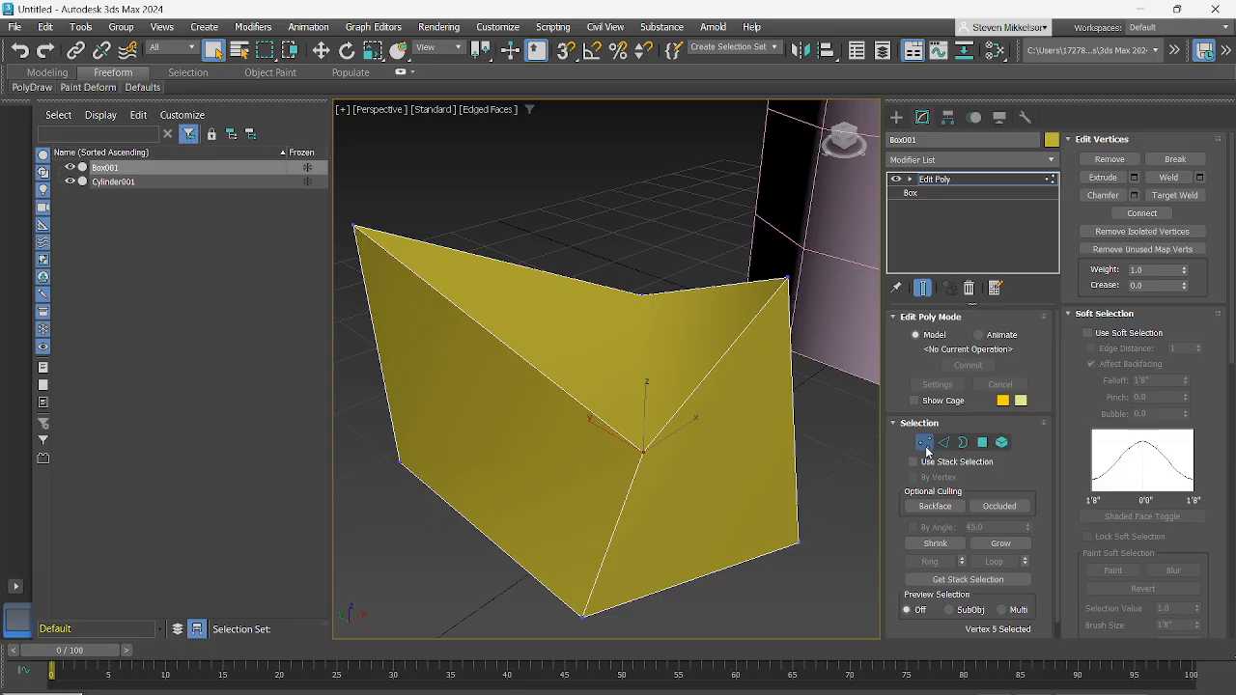
left_click(944, 444)
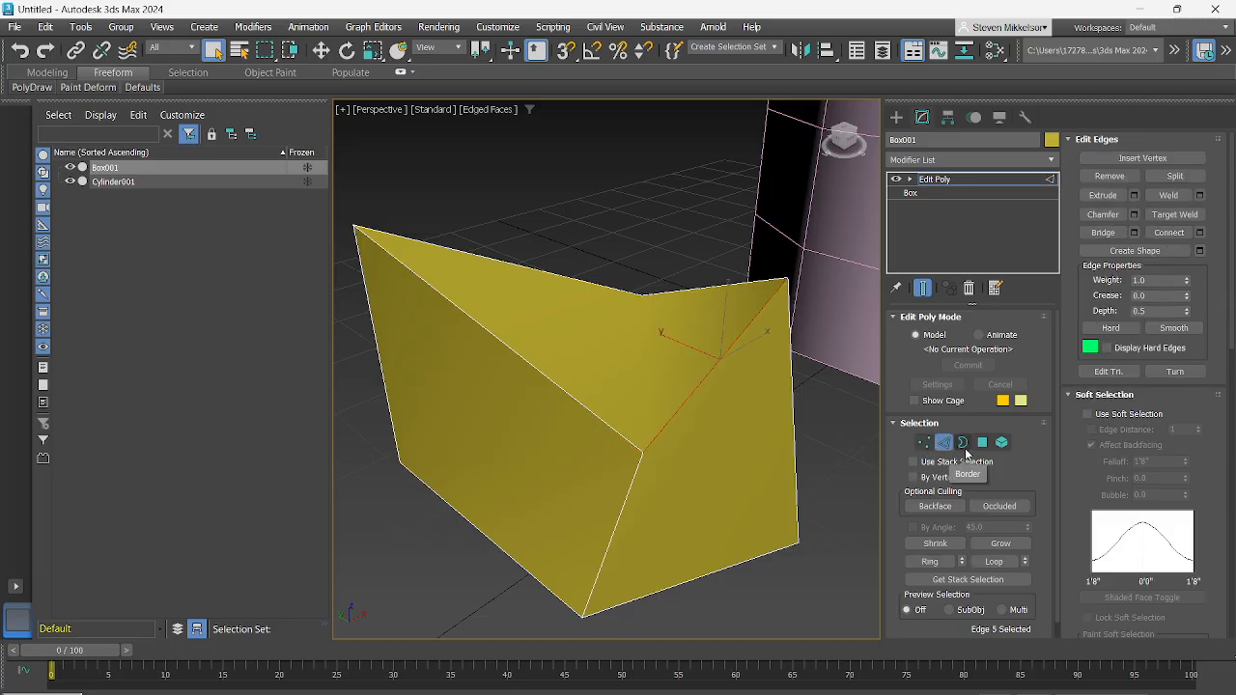
left_click(962, 445)
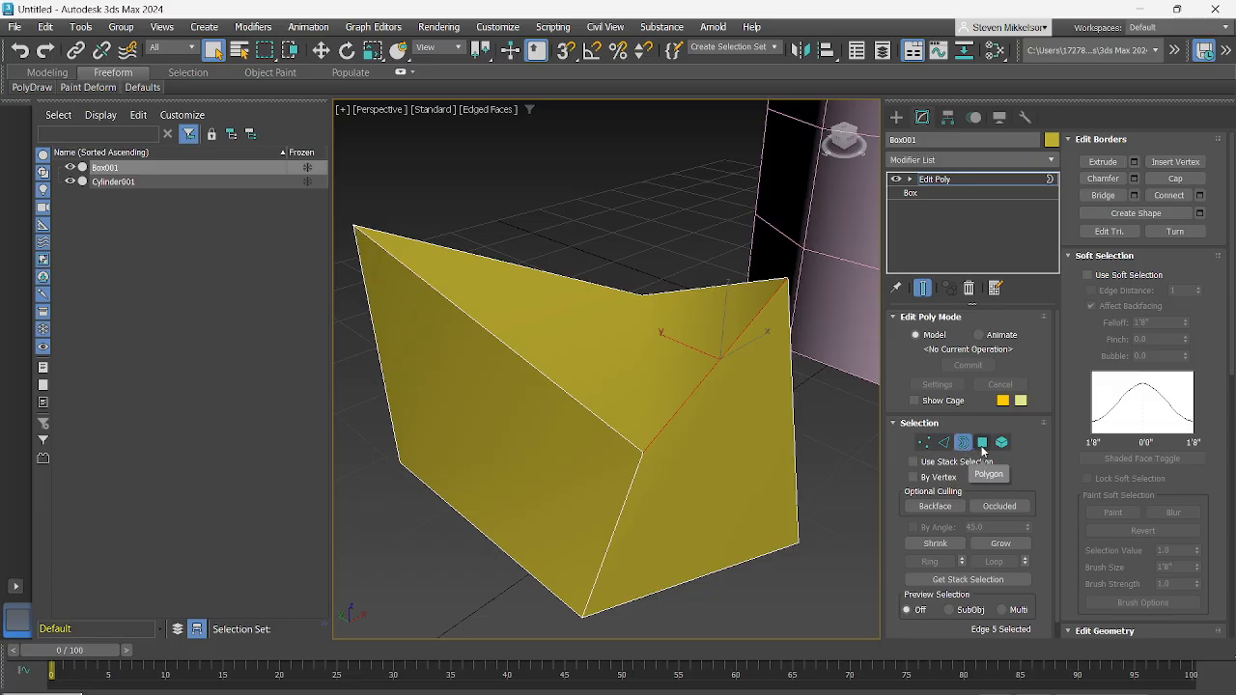
left_click(982, 444)
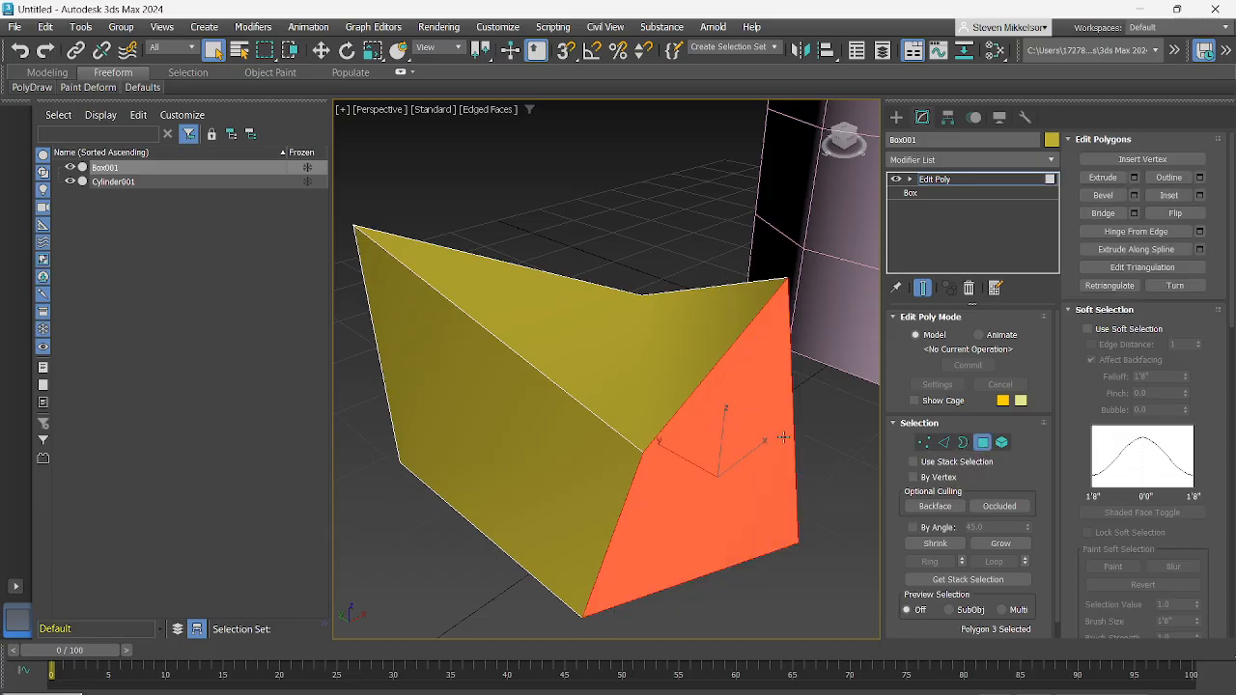
Inset the selected front polygon to create a smaller polygon surrounded by a narrow border
left_click(1169, 196)
left_click_drag(723, 488, 723, 481)
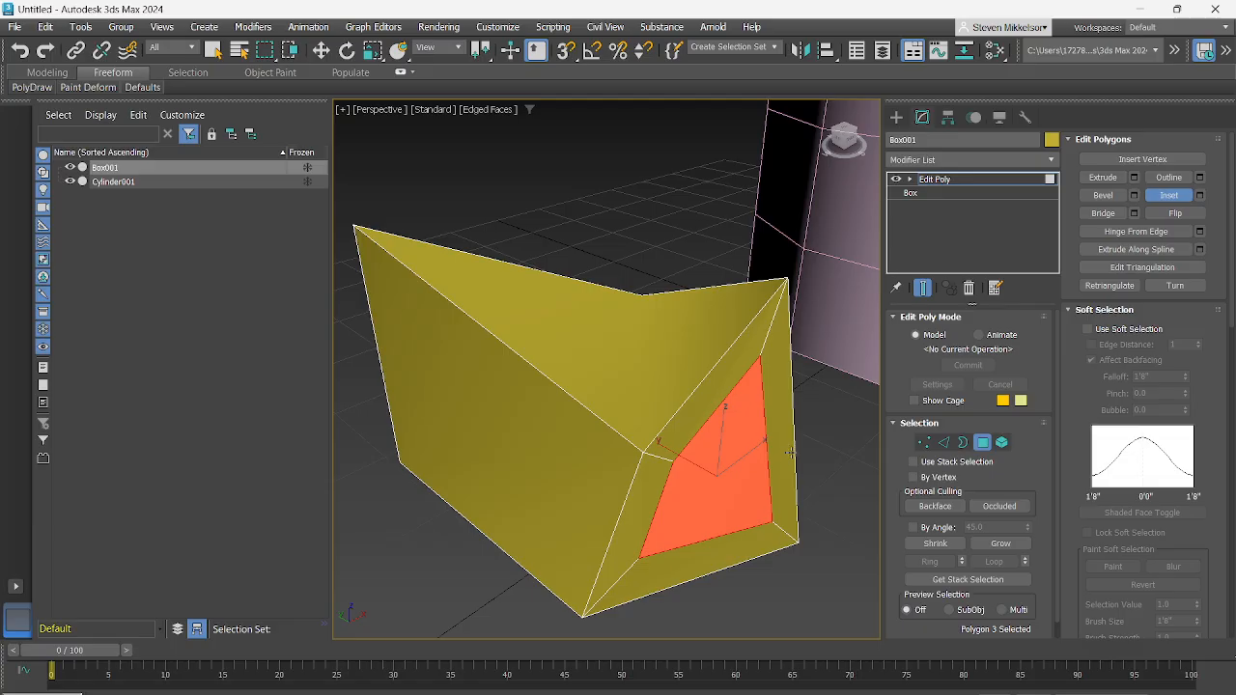
left_click(1169, 196)
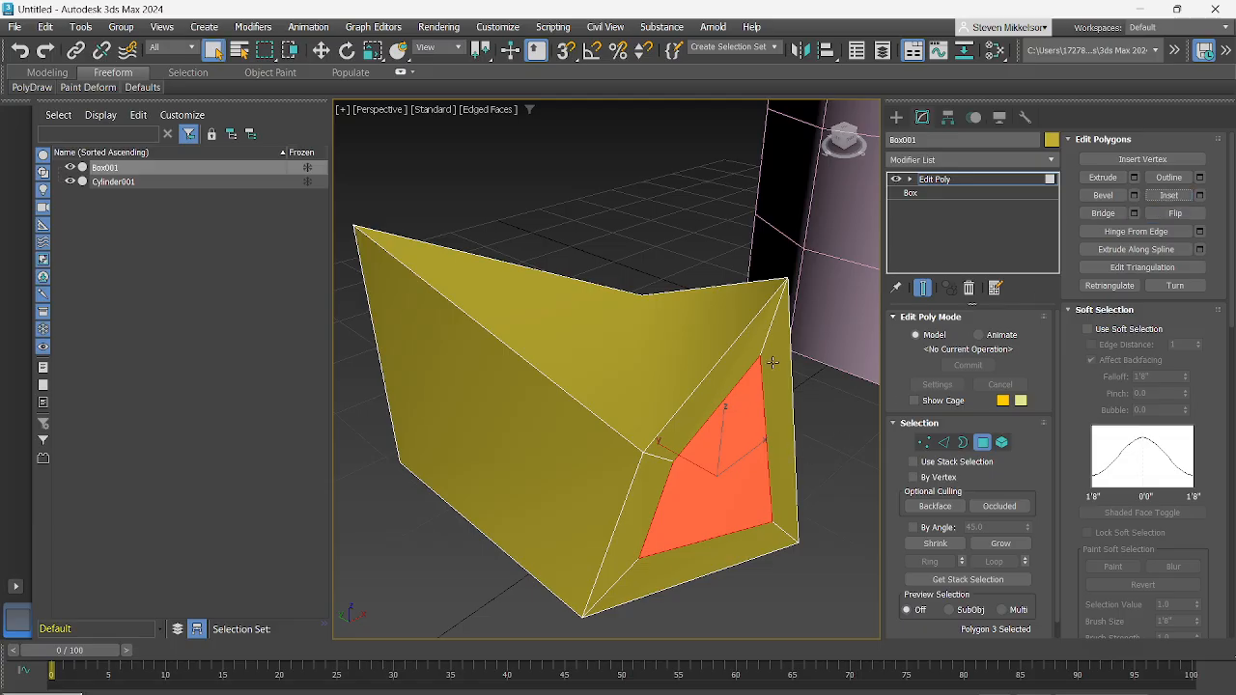
Select the border polygon above the inset and move it along the Y axis toward the back of the box
left_click(722, 371)
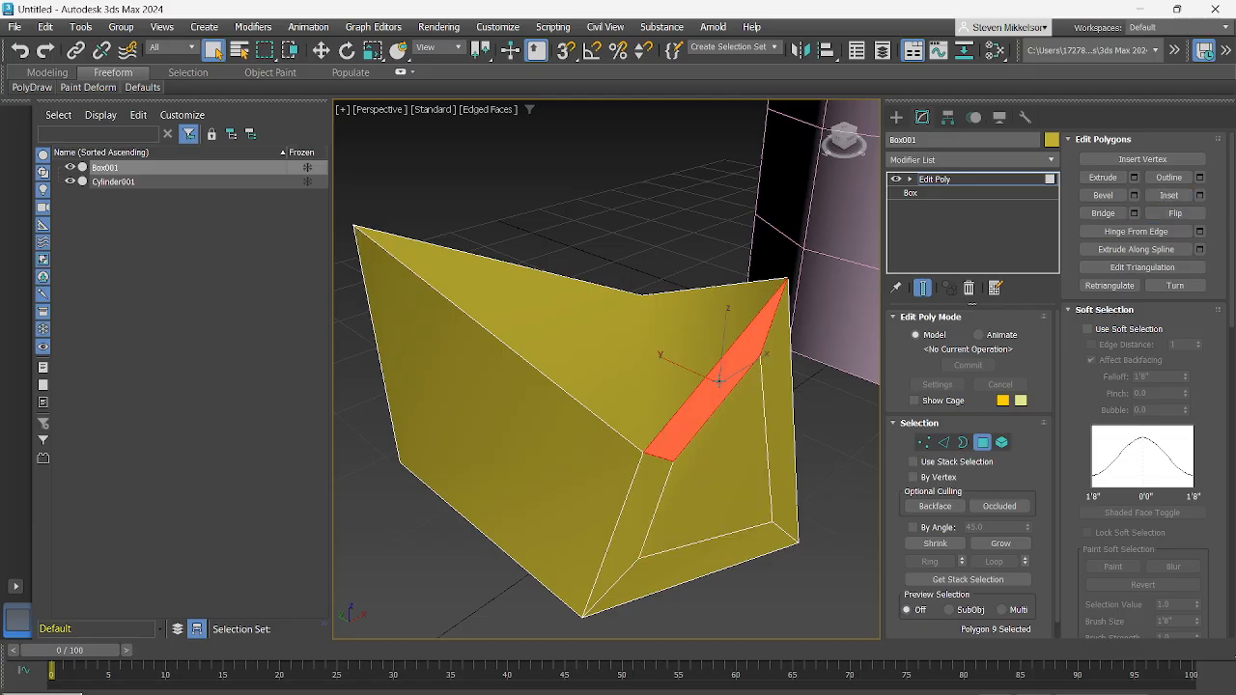
left_click(739, 391)
left_click(727, 389)
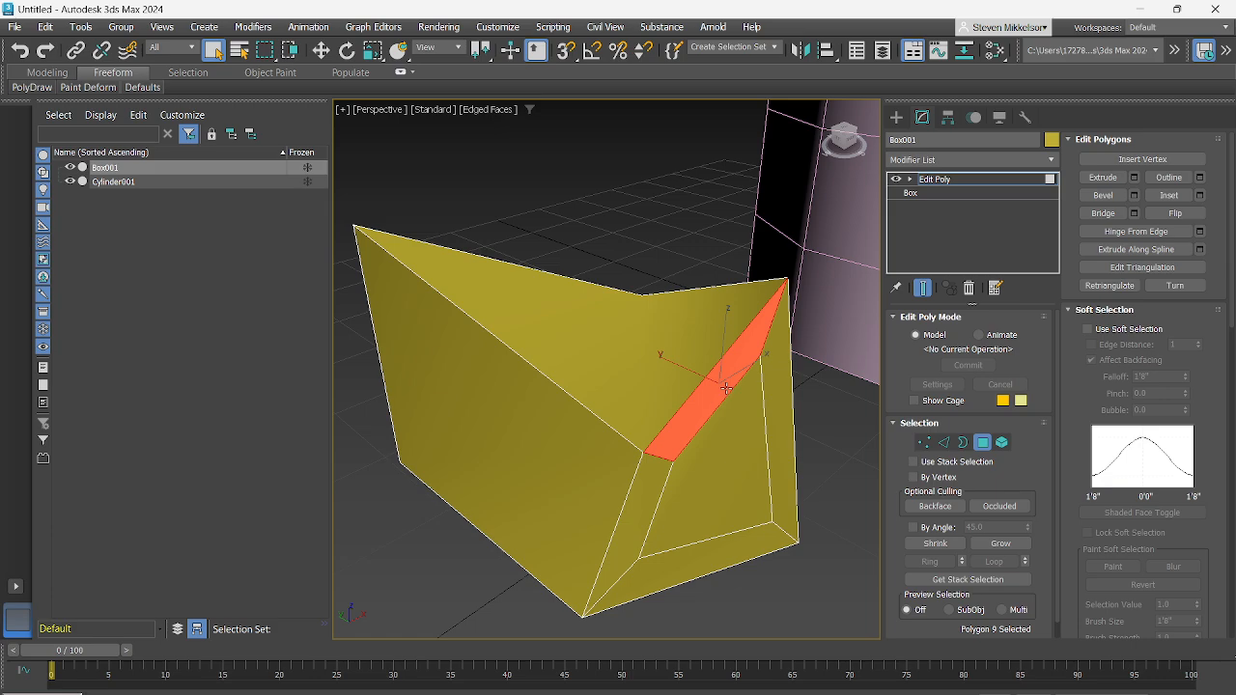
left_click(320, 51)
left_click_drag(676, 366, 585, 359)
Pull the inset polygon outward from the box along the Y axis, and clear the polygon selection
left_click(636, 445)
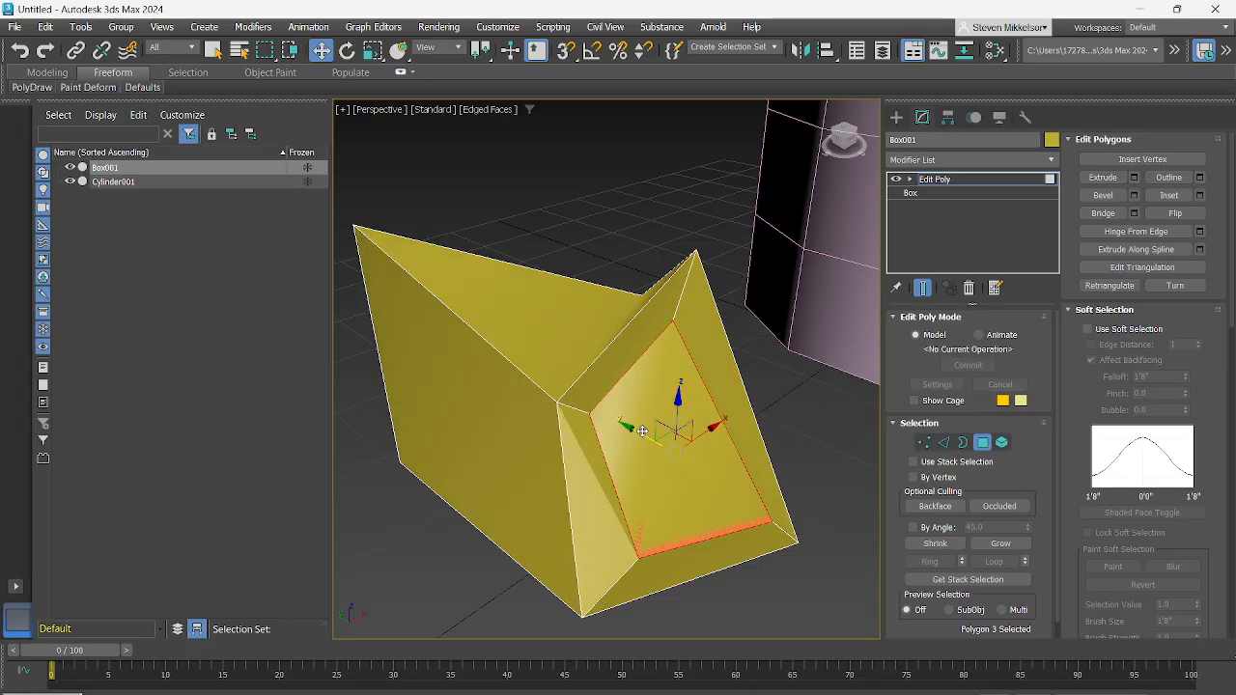
left_click_drag(691, 440, 696, 463)
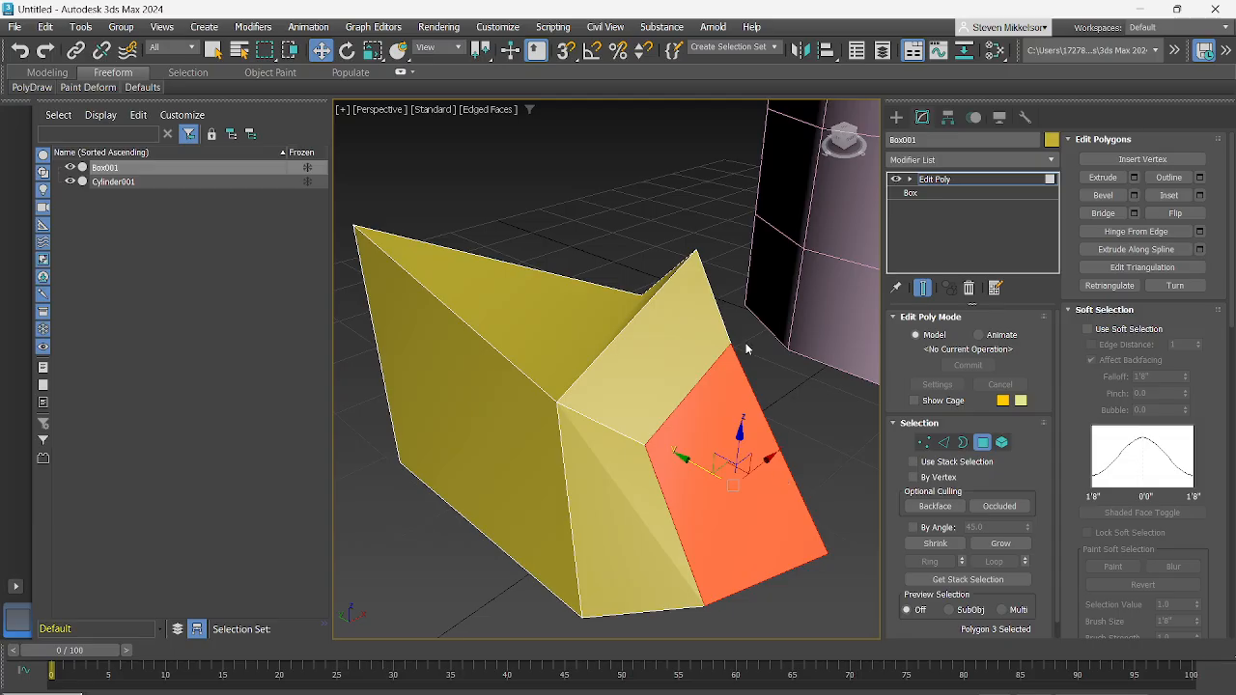
scroll(814, 429, "down", 3)
middle_click_drag(820, 447, 817, 478)
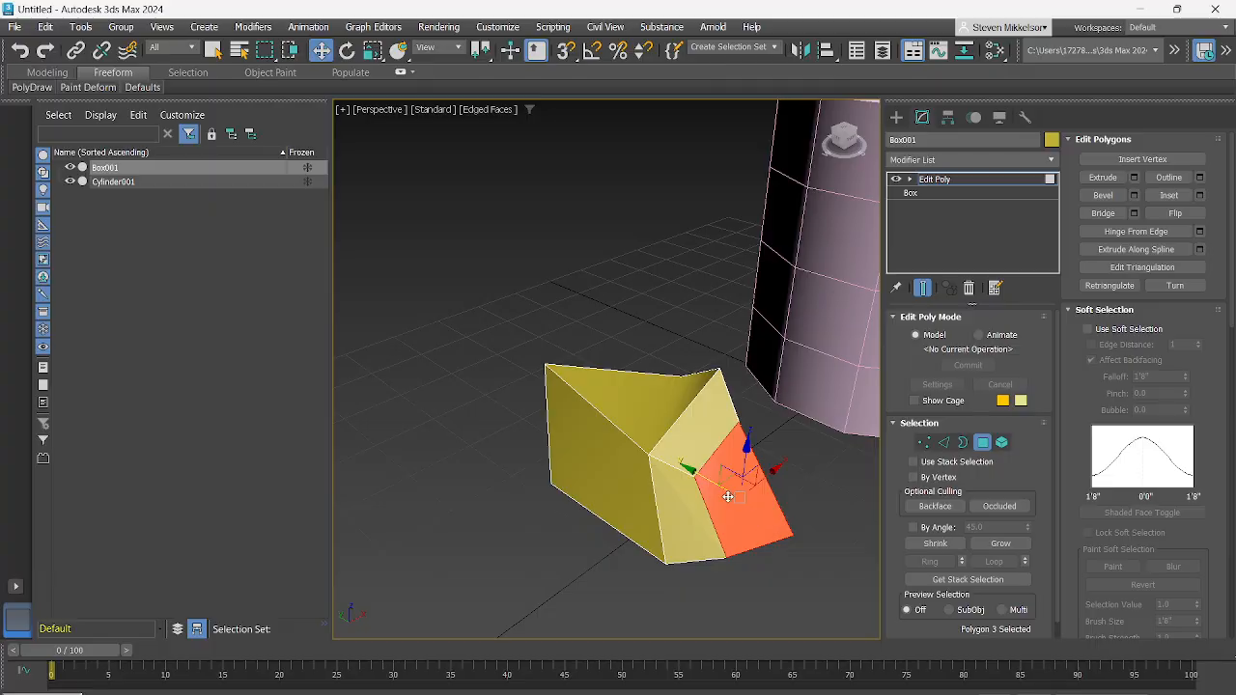
left_click(738, 600)
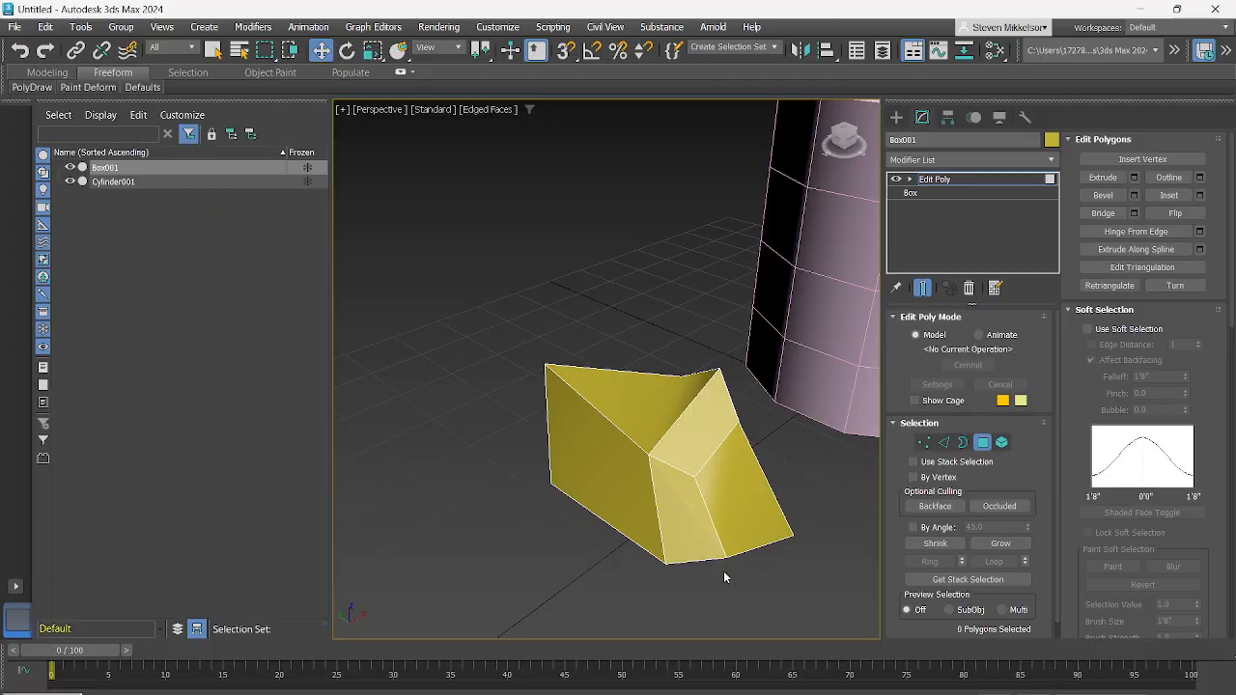
Bevel the box's large side polygon outward, away from the notched end, to add a new section
left_click(692, 493)
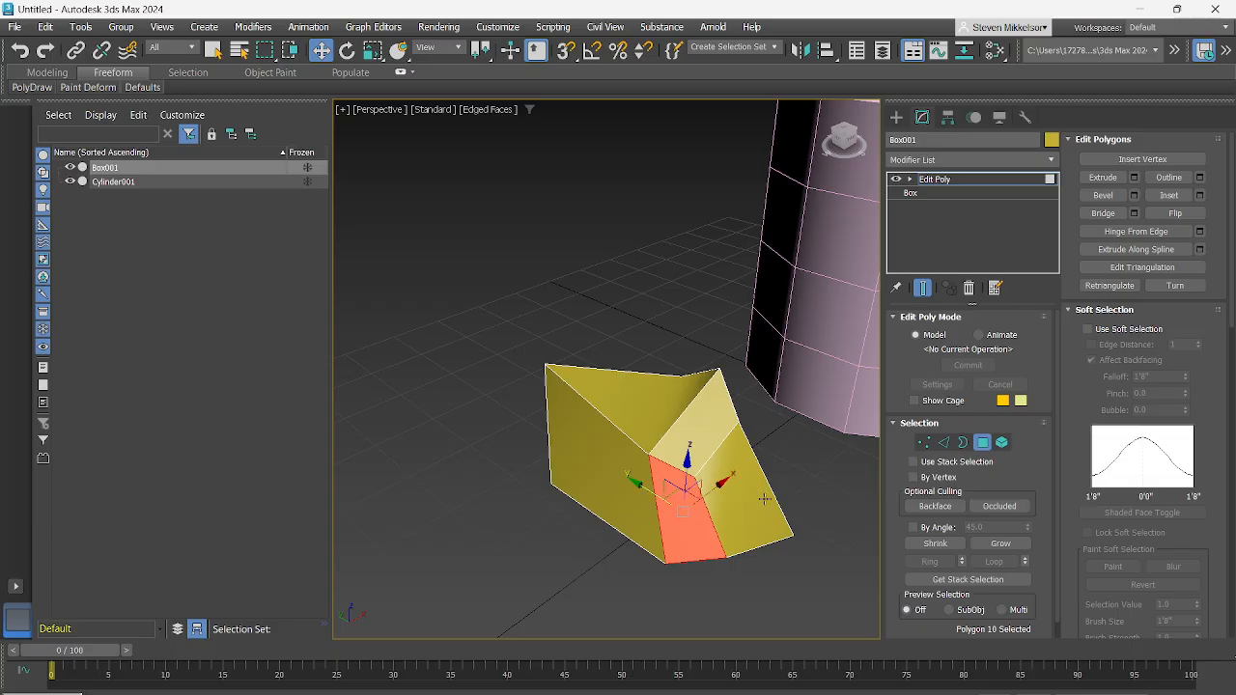
left_click(596, 458)
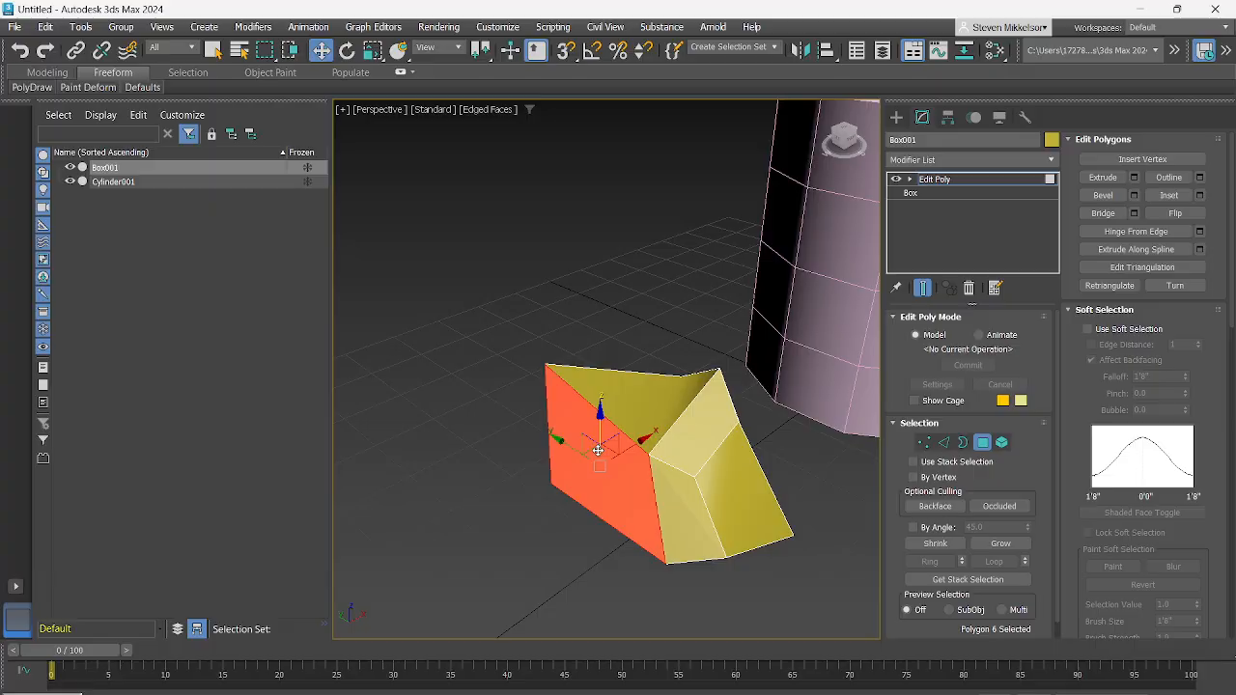
scroll(626, 480, "up", 3)
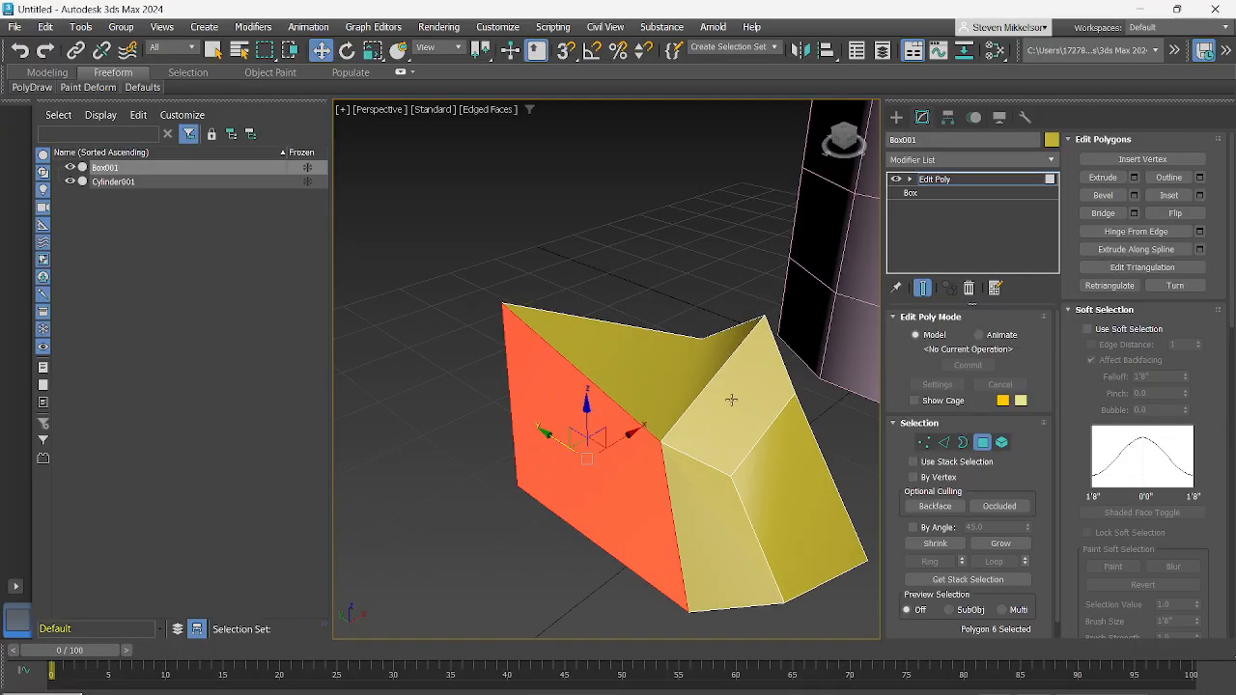
left_click(1102, 197)
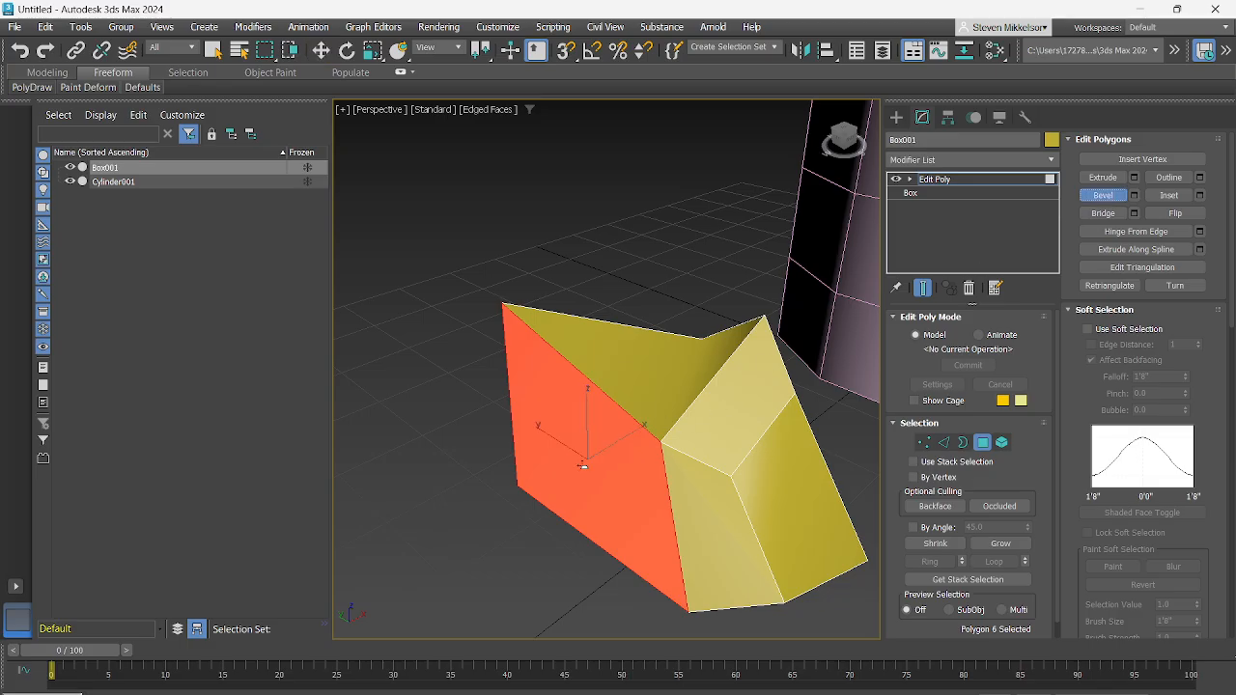
mouse_move(588, 459)
left_mouse_down()
mouse_move(607, 444)
mouse_move(589, 449)
mouse_move(587, 431)
mouse_move(589, 453)
mouse_move(581, 440)
mouse_move(579, 450)
left_mouse_up()
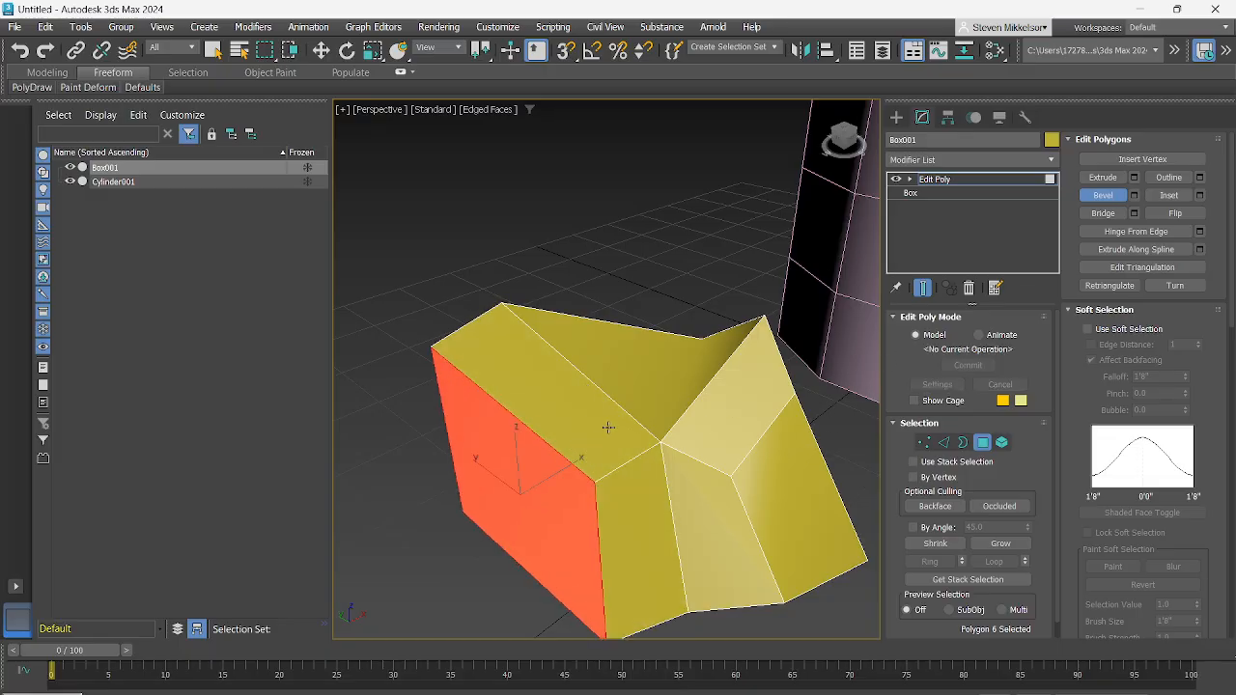
Bevel the new section's top polygon with a height of 0'1 24/32" and an outline of -0'1 11/32"
left_click(609, 426)
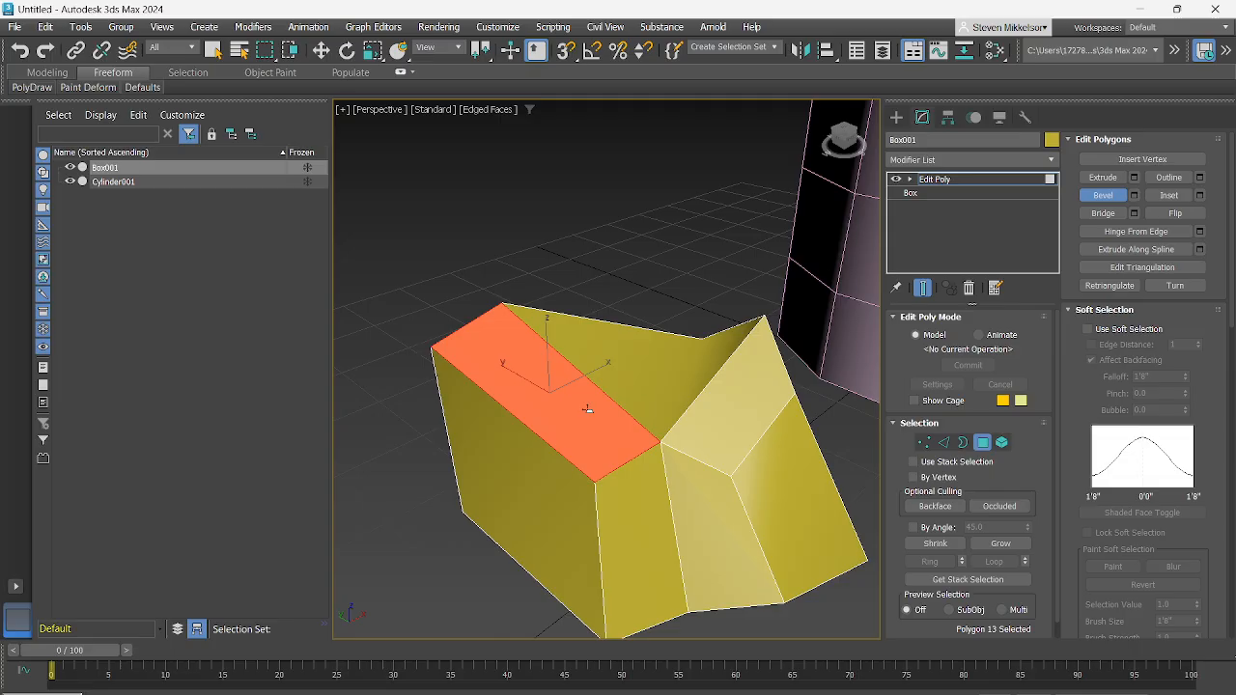
left_click(1134, 196)
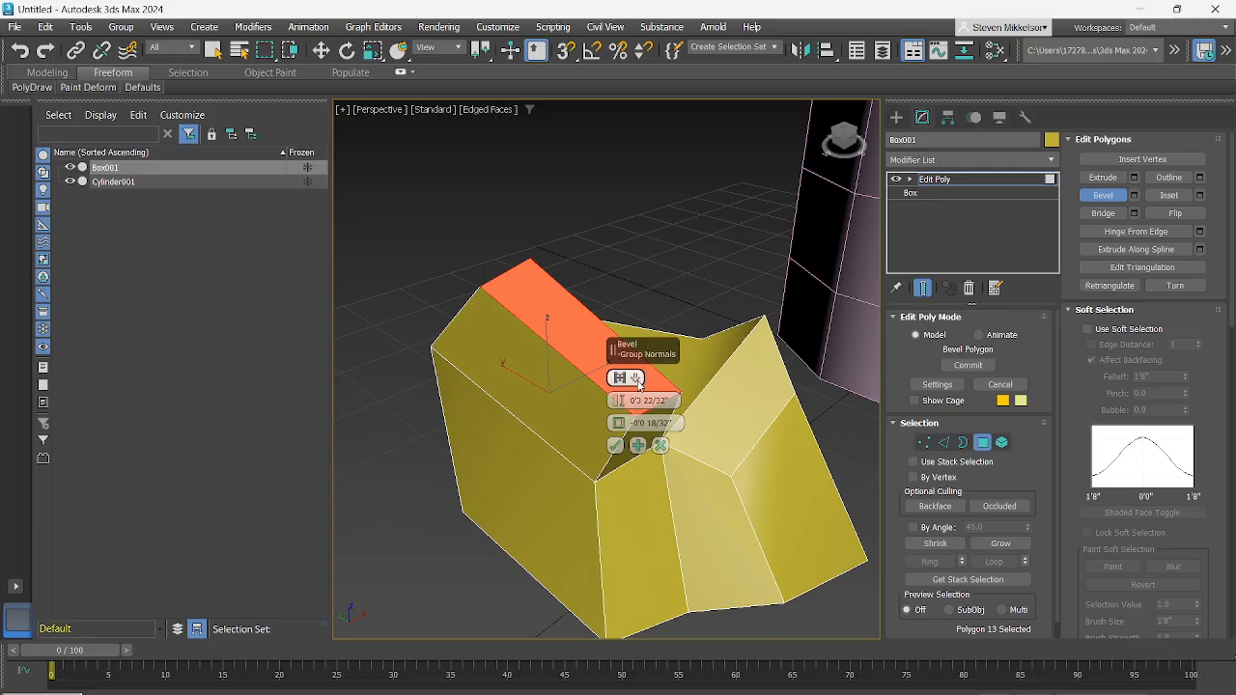
left_click(637, 377)
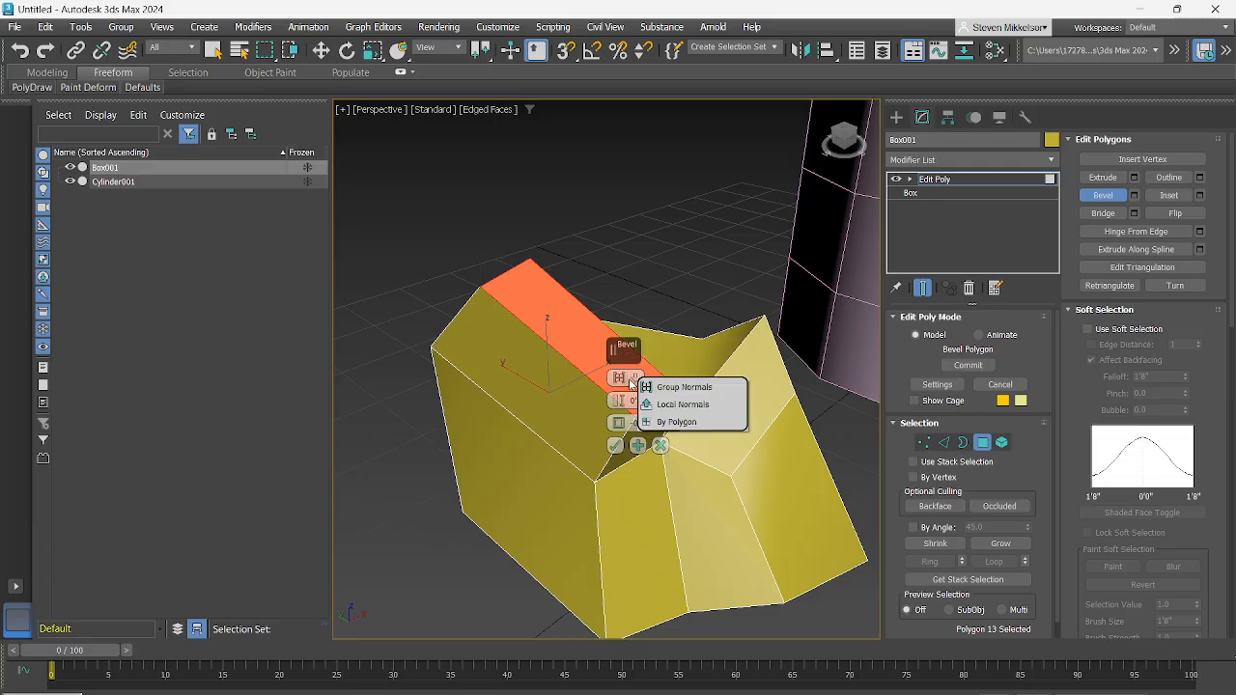
left_click(624, 401)
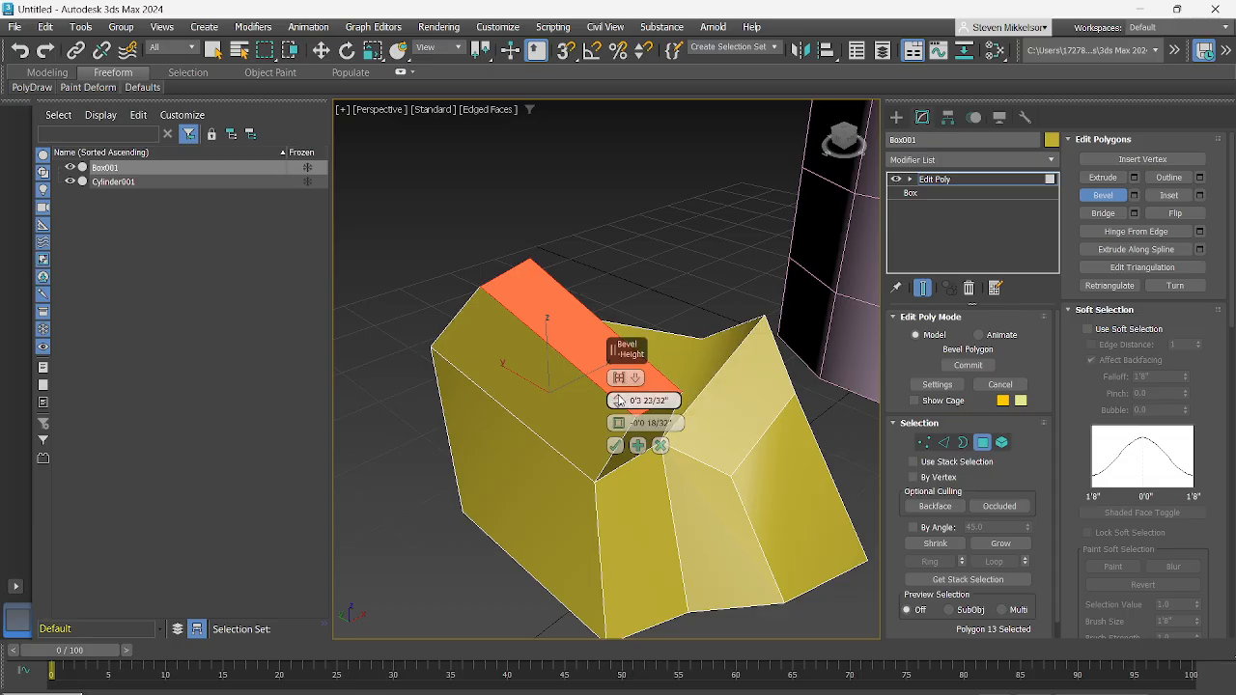
left_click_drag(619, 398, 618, 426)
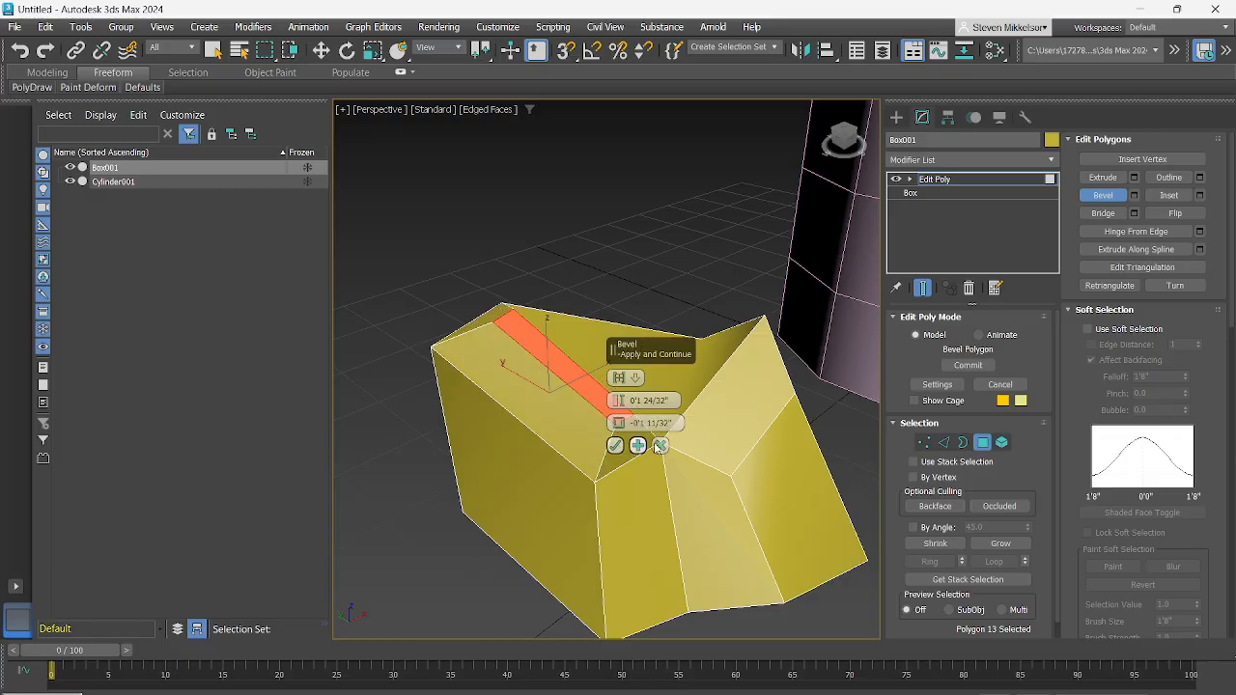
left_click(614, 446)
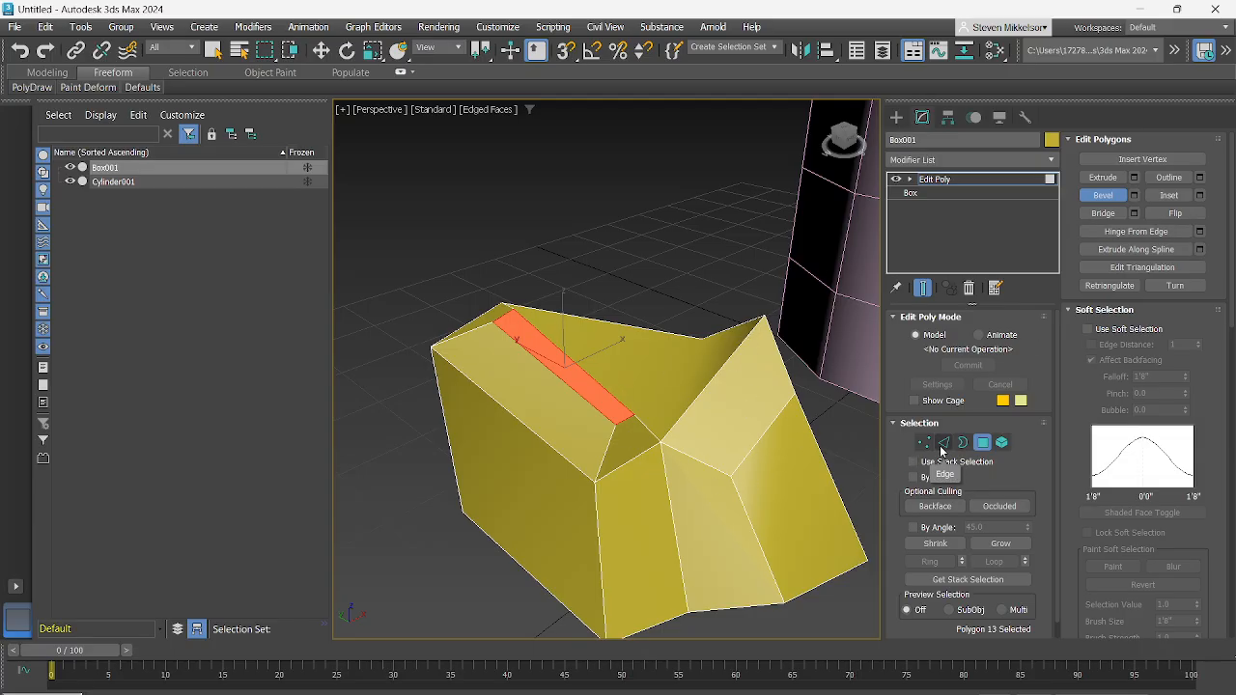
At the Edge level, chamfer the short front edge of the narrow beveled top widely, down to the section's front rim
scroll(750, 435, "up", 3)
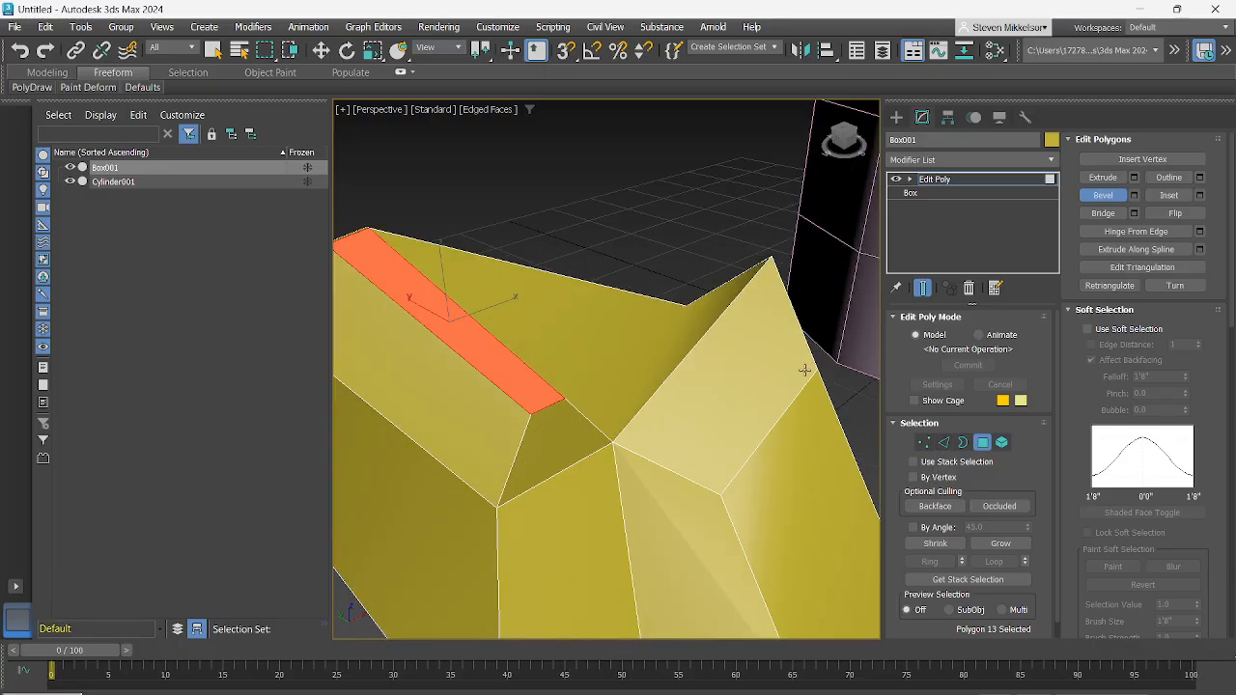
left_click(945, 443)
key("w")
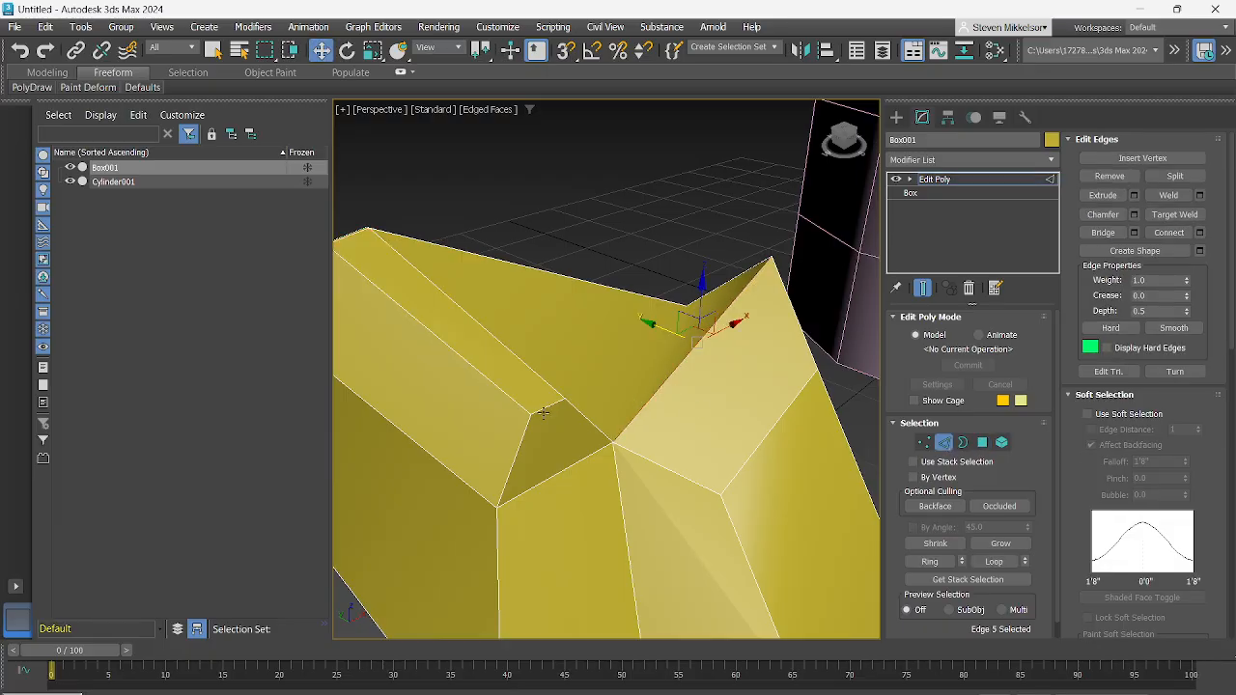
left_click(543, 411)
scroll(522, 403, "up", 4)
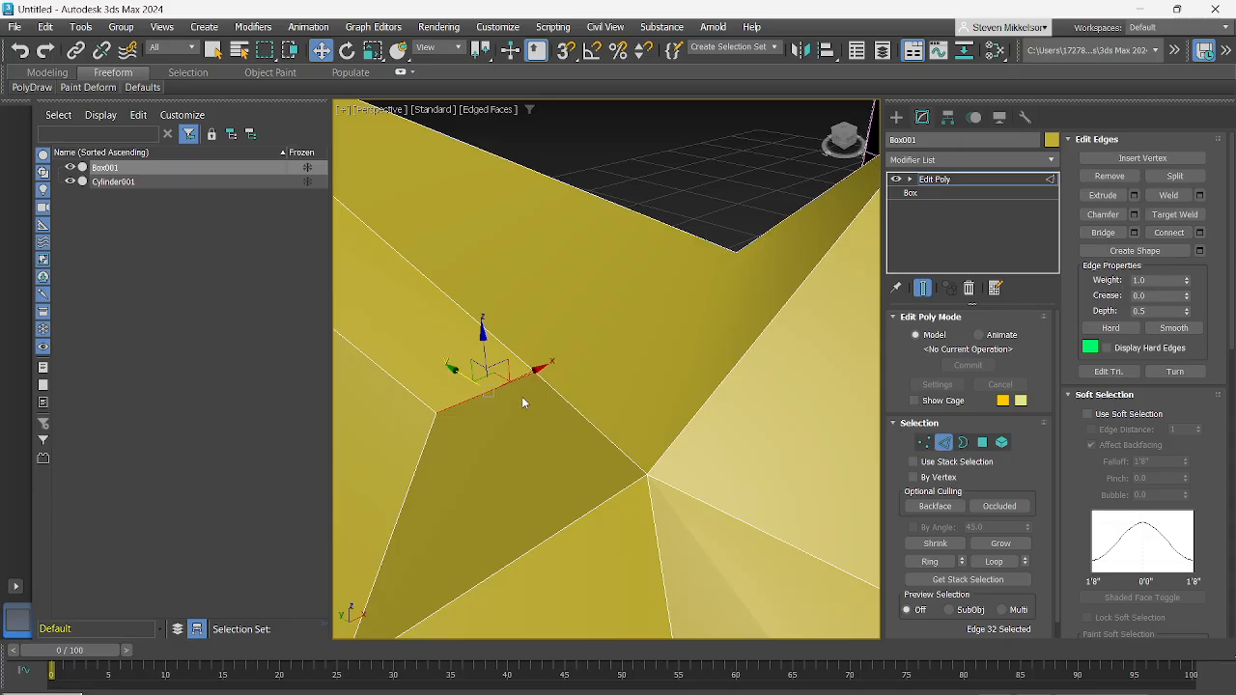
left_click(1103, 214)
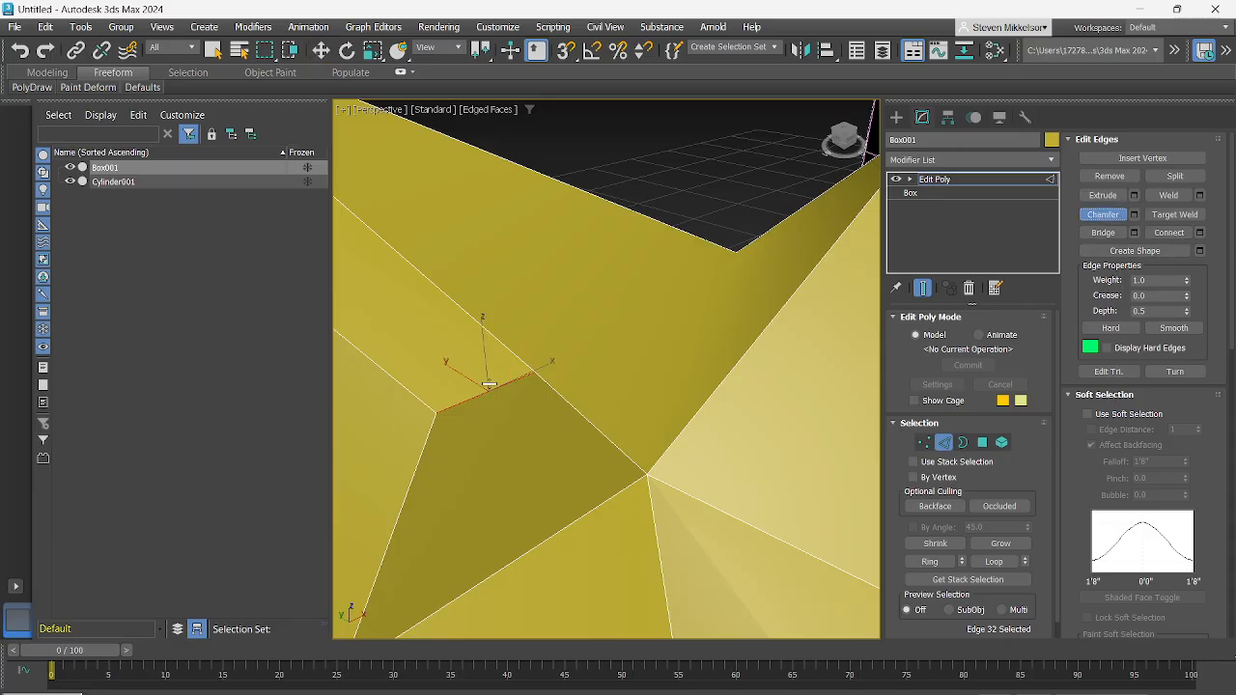
left_click_drag(494, 386, 519, 491)
scroll(517, 399, "down", 6)
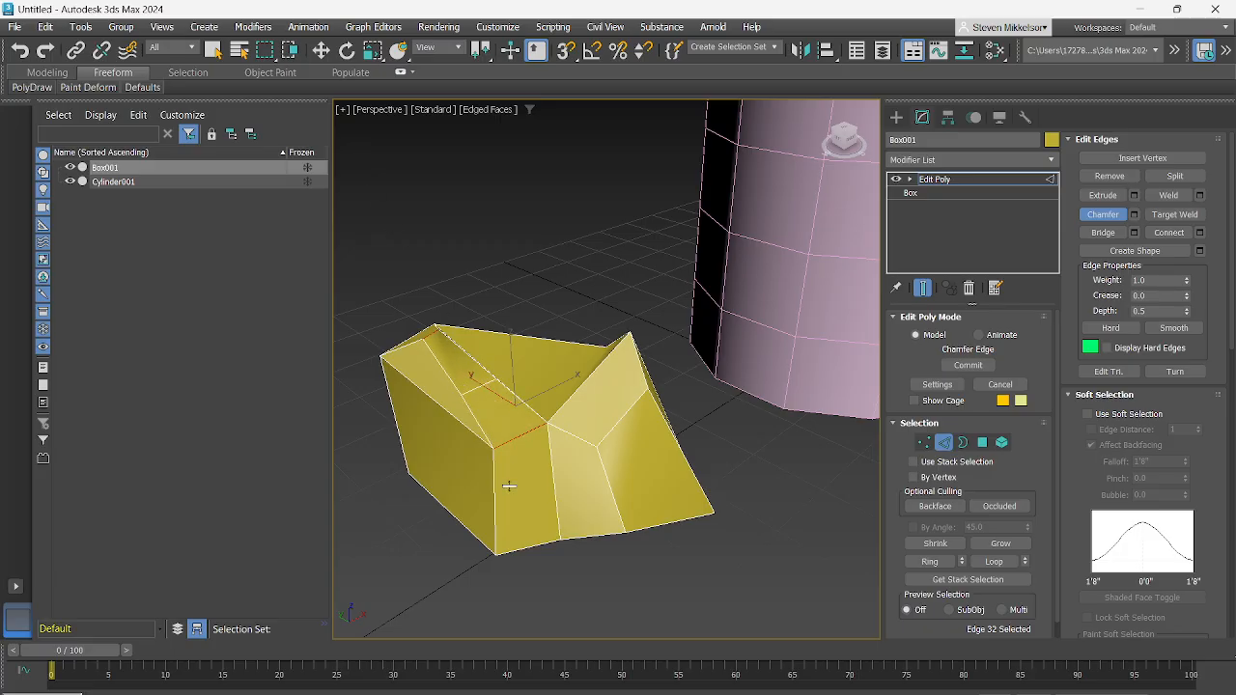
right_click(518, 491)
Chamfer the slanted ridge edge between the notched end's pointed top polygon and its outer sloping side
left_click(579, 439)
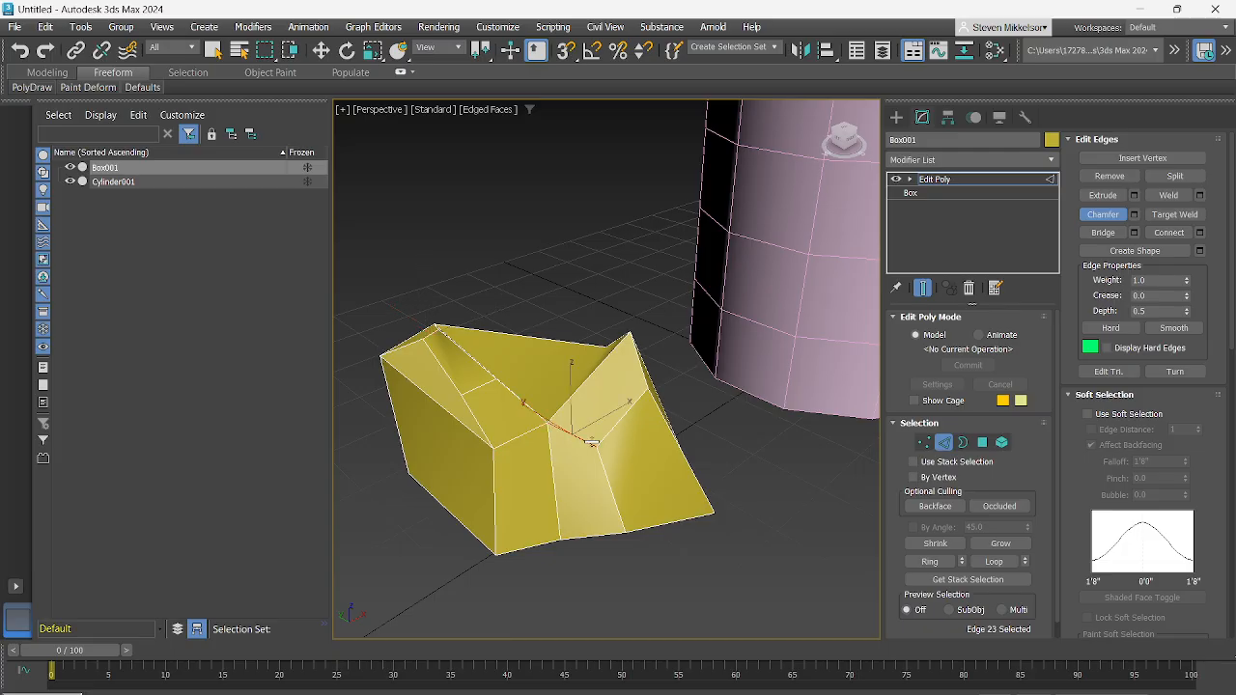
scroll(610, 433, "up", 3)
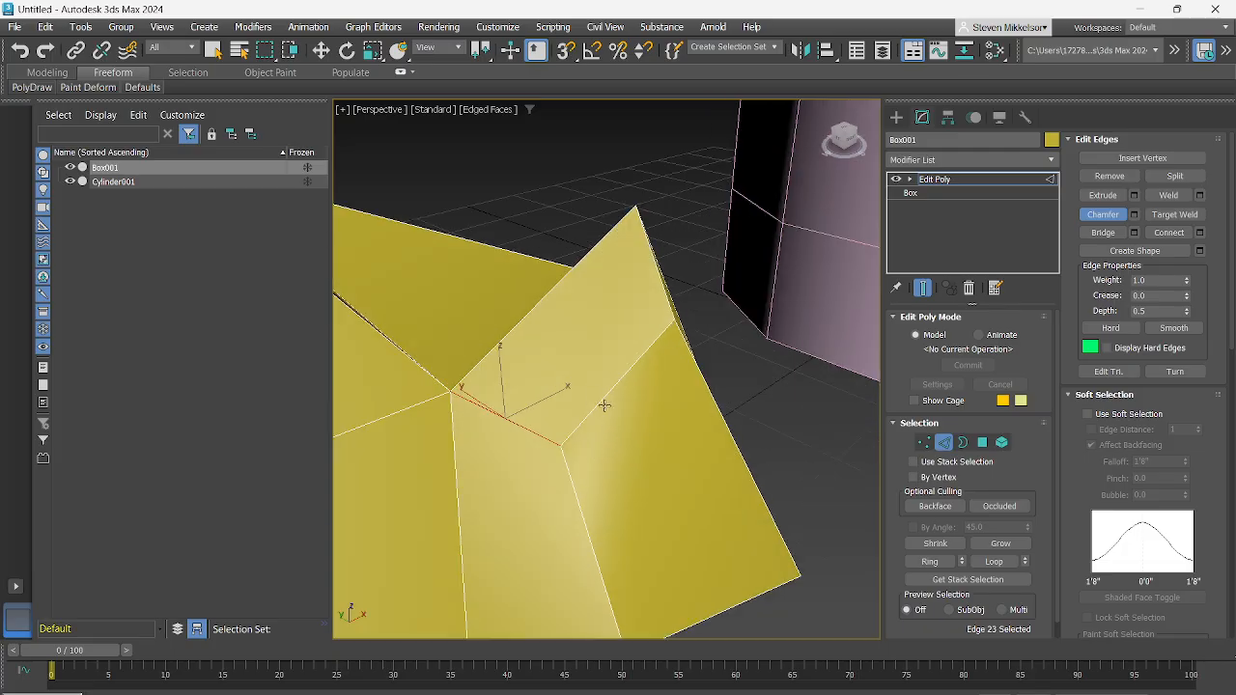
left_click(600, 402)
scroll(608, 390, "up", 2)
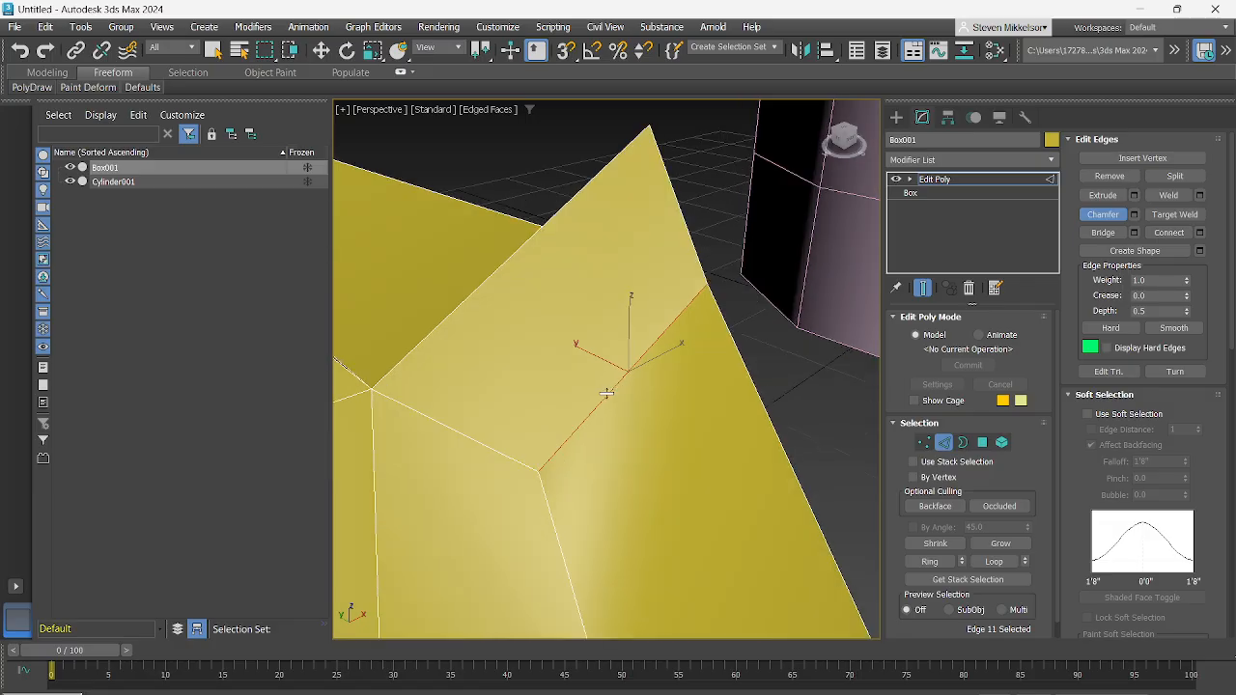
left_click_drag(606, 393, 604, 396)
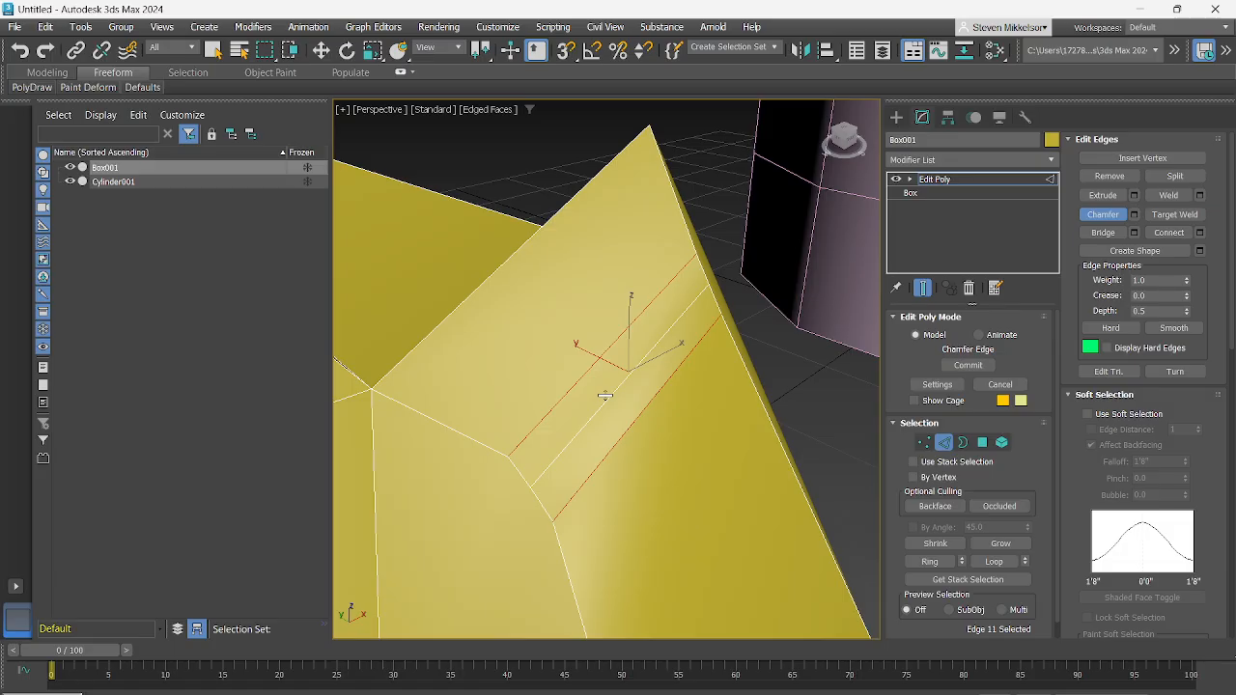
Chamfer the middle edge of the chamfered ridge strip slightly to split it into finer parallel bands
scroll(604, 395, "up", 3)
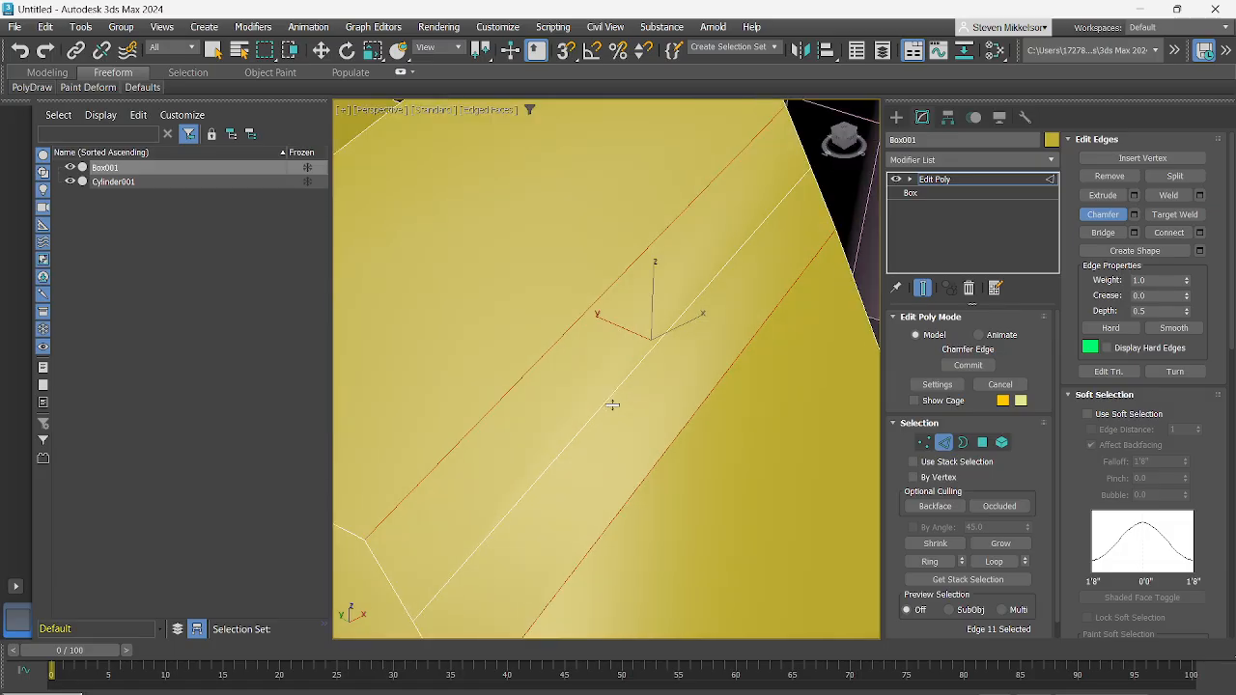
left_click(606, 403)
left_click_drag(604, 400, 602, 399)
scroll(740, 351, "down", 5)
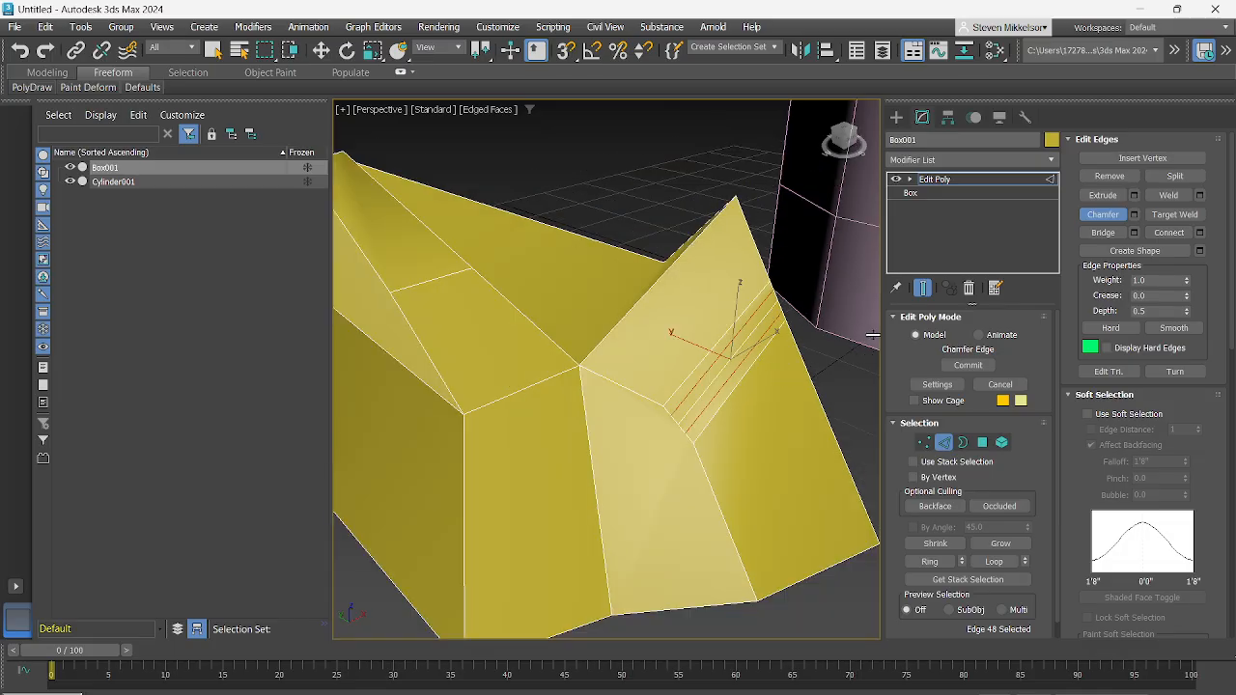
left_click(1102, 216)
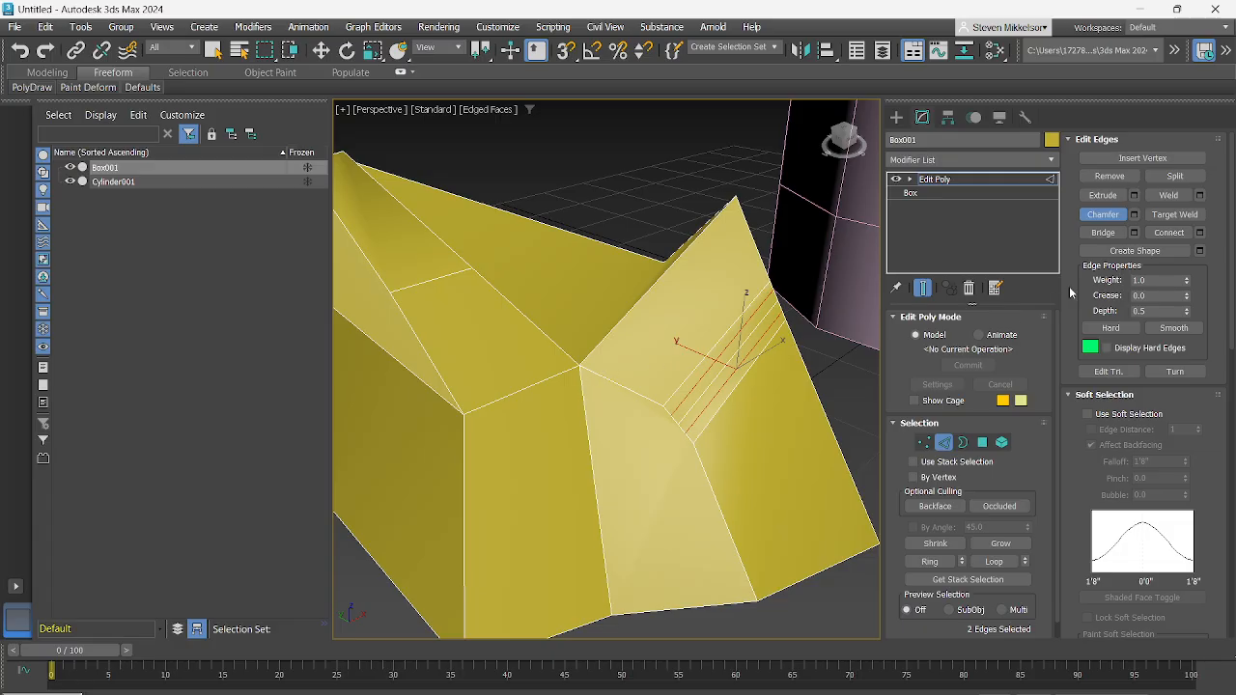
Select only the upper and lower edges of the added section's front end polygon and chamfer both widely in one operation
left_click(539, 385)
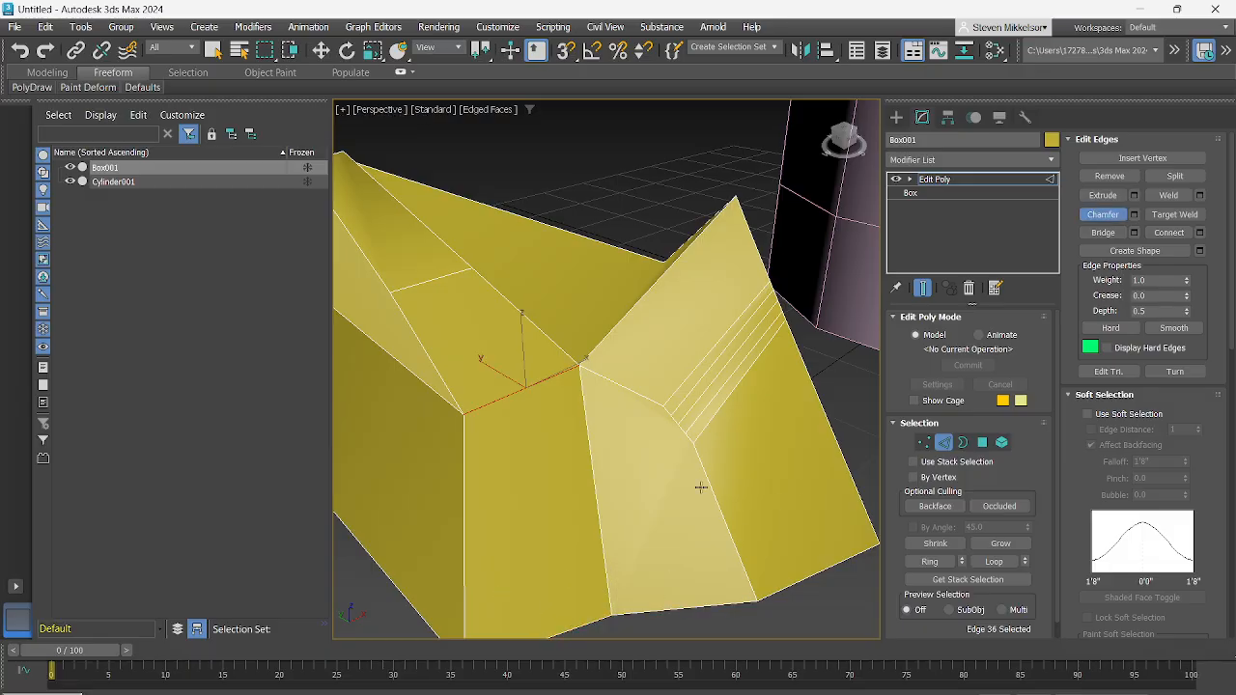
scroll(633, 527, "down", 3)
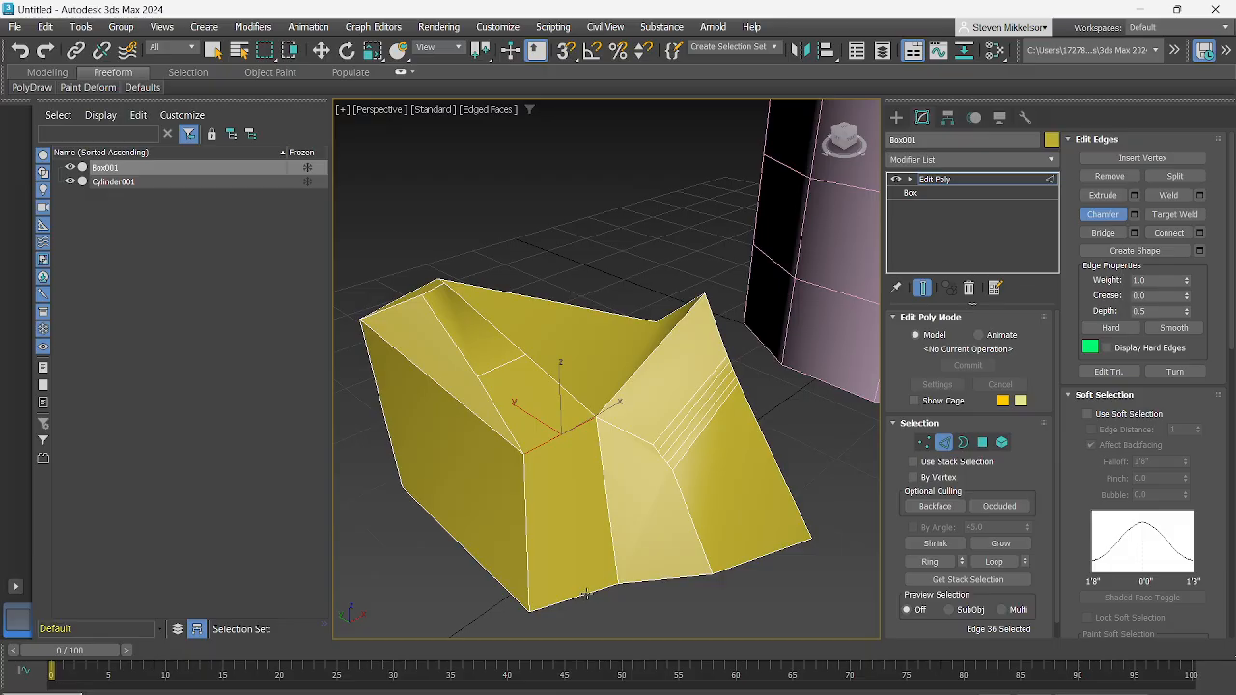
left_click(578, 597, "ctrl")
left_click(691, 519, "ctrl")
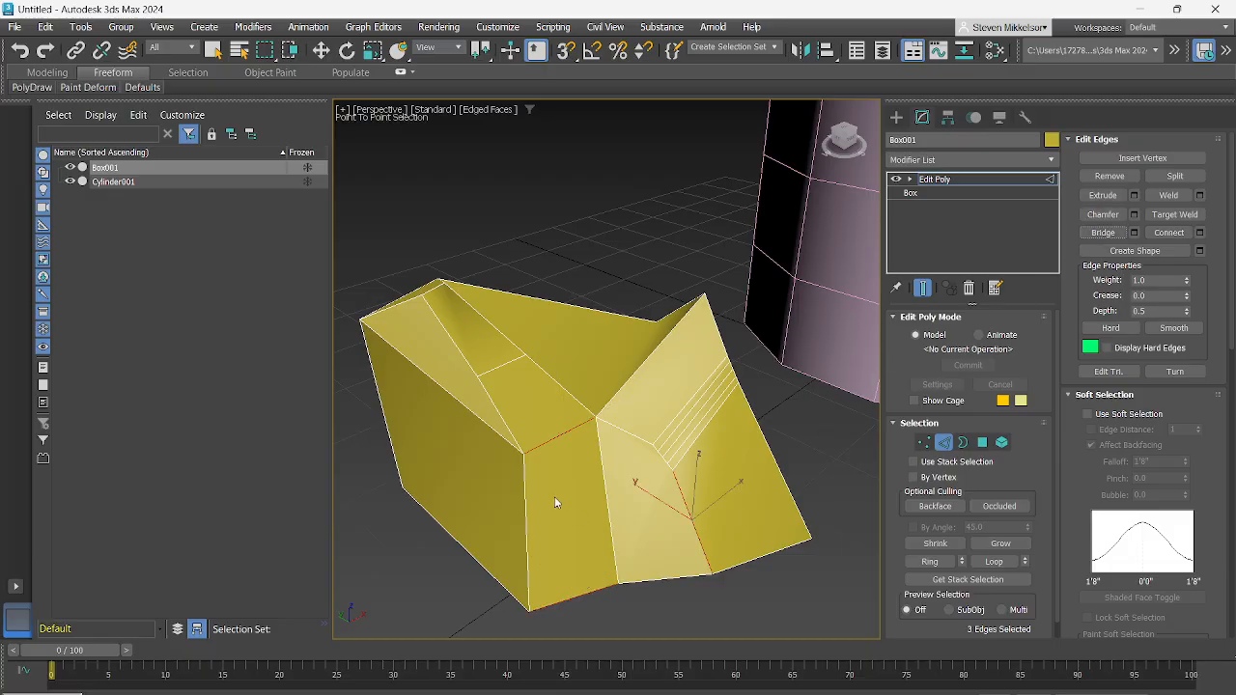
key("ctrl+z")
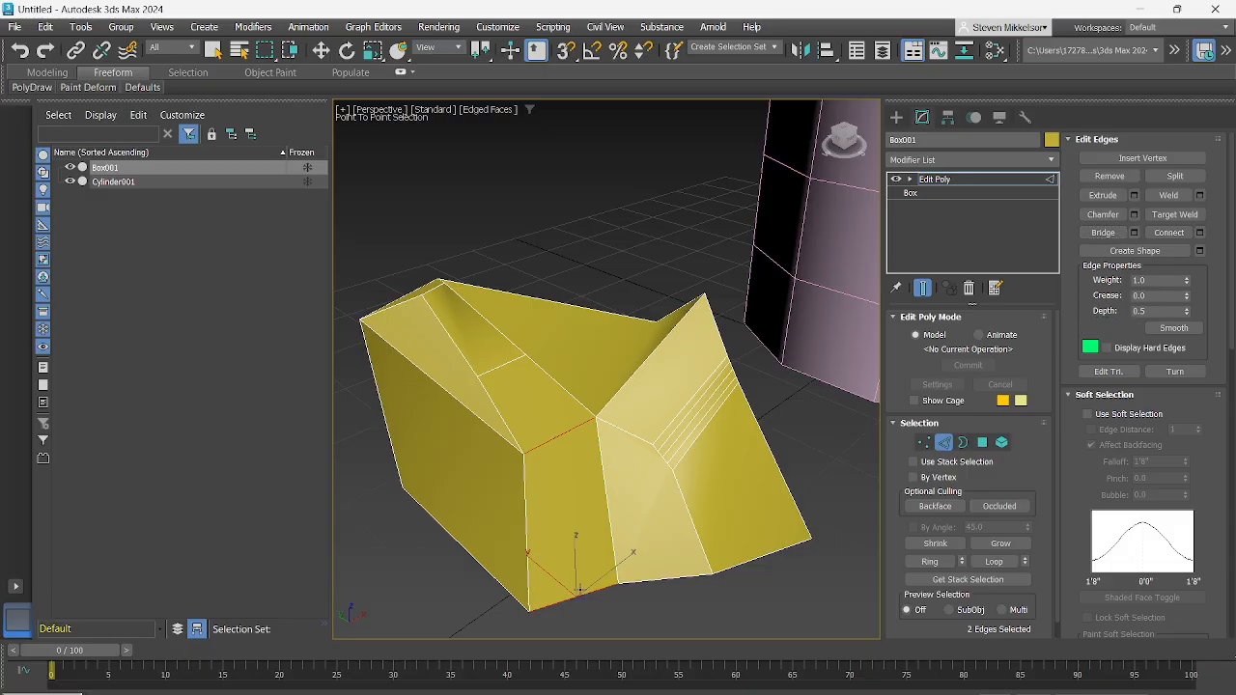
key("ctrl+shift+c")
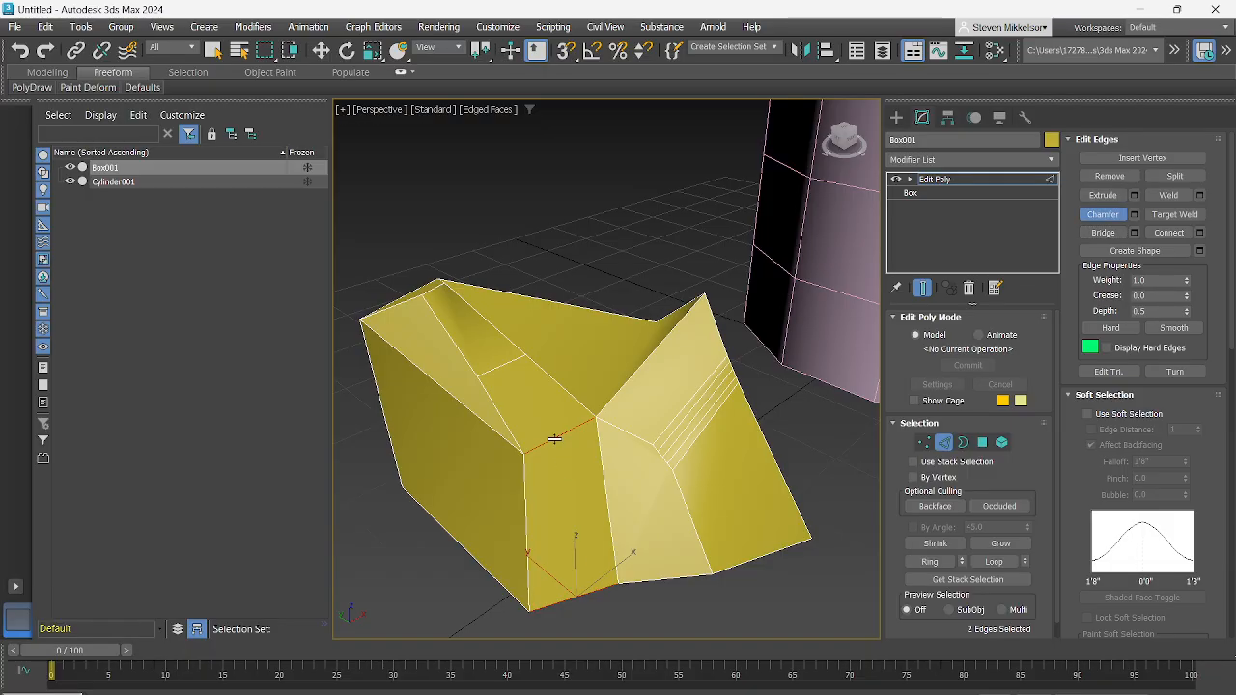
left_click_drag(555, 439, 558, 430)
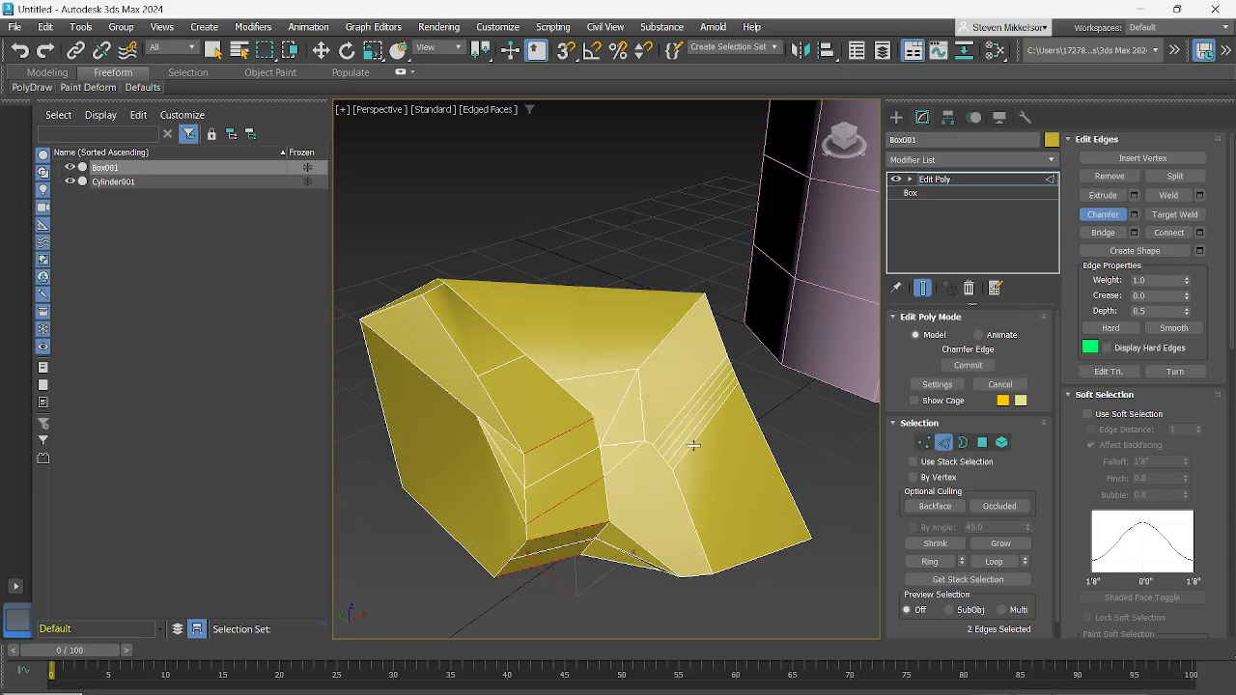
scroll(690, 446, "up", 3)
left_click_drag(535, 473, 543, 576)
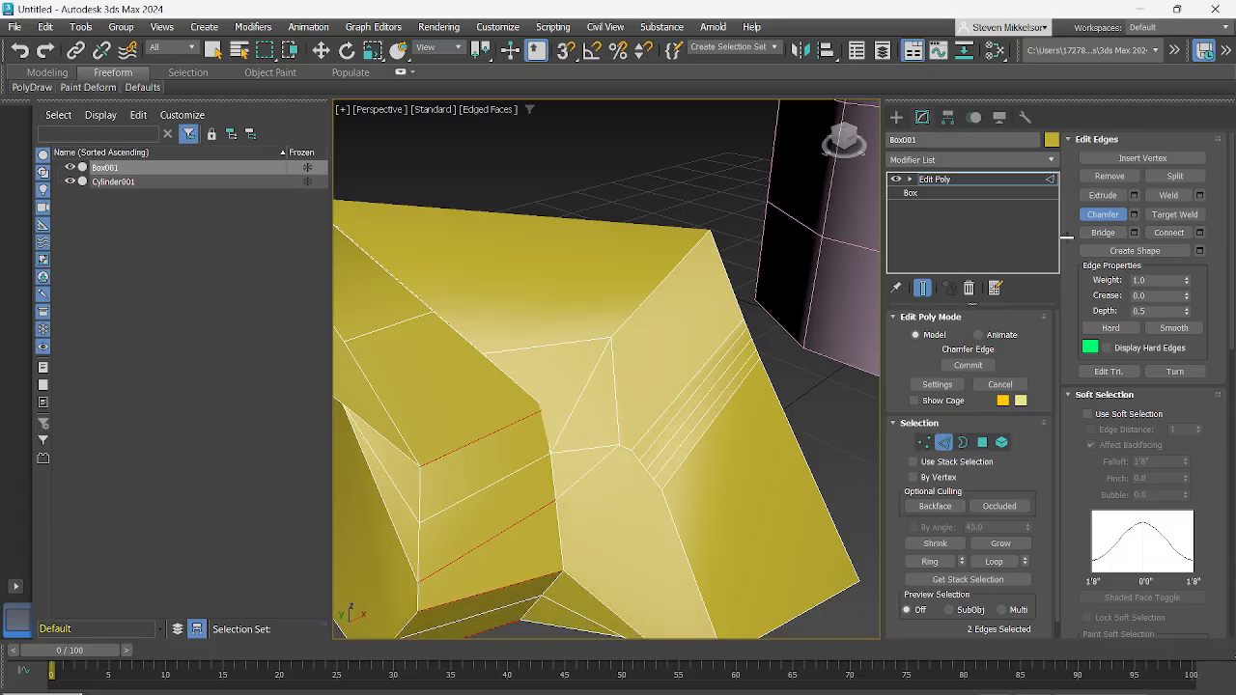
left_click(1100, 214)
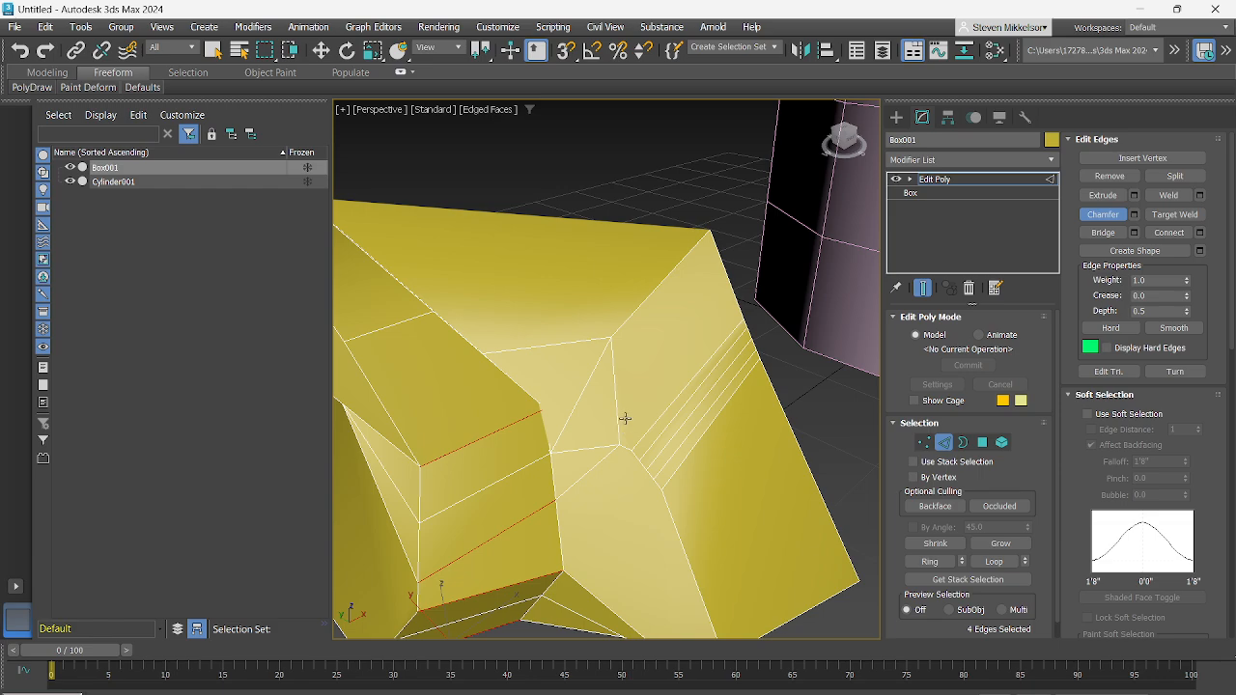
Leave edge editing on the box and clear the object selection with both the box and cylinder in view
middle_click_drag(740, 398, 386, 496)
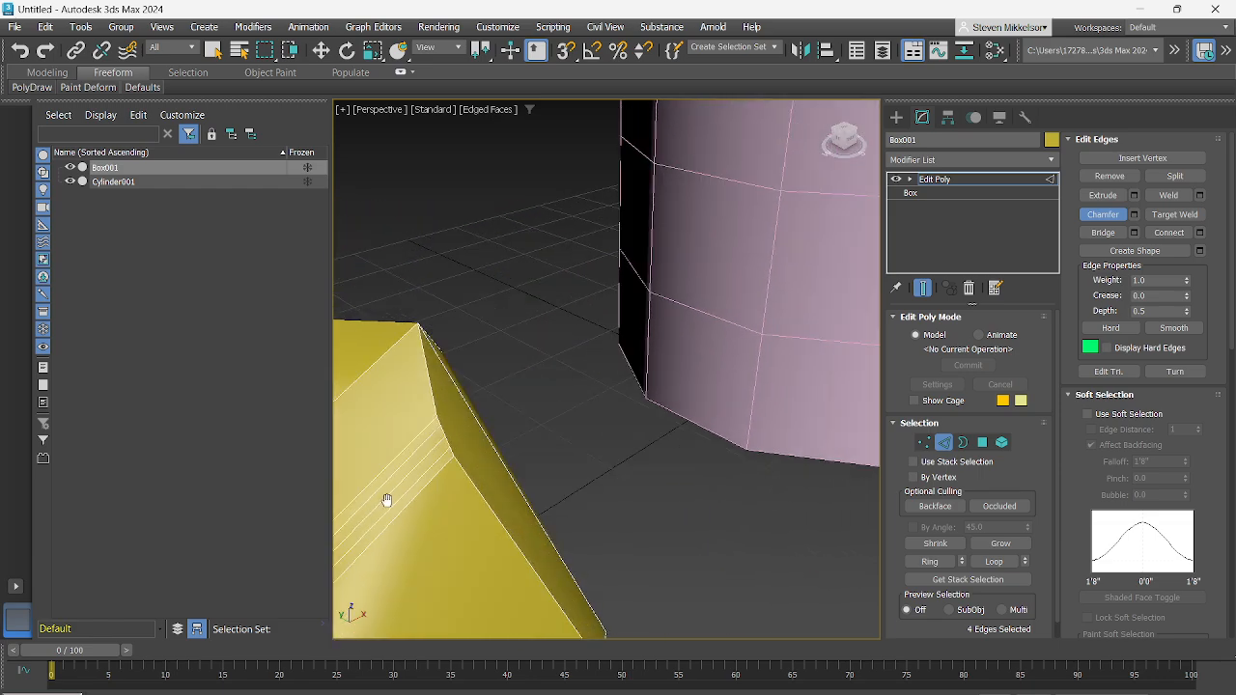
left_click(660, 307)
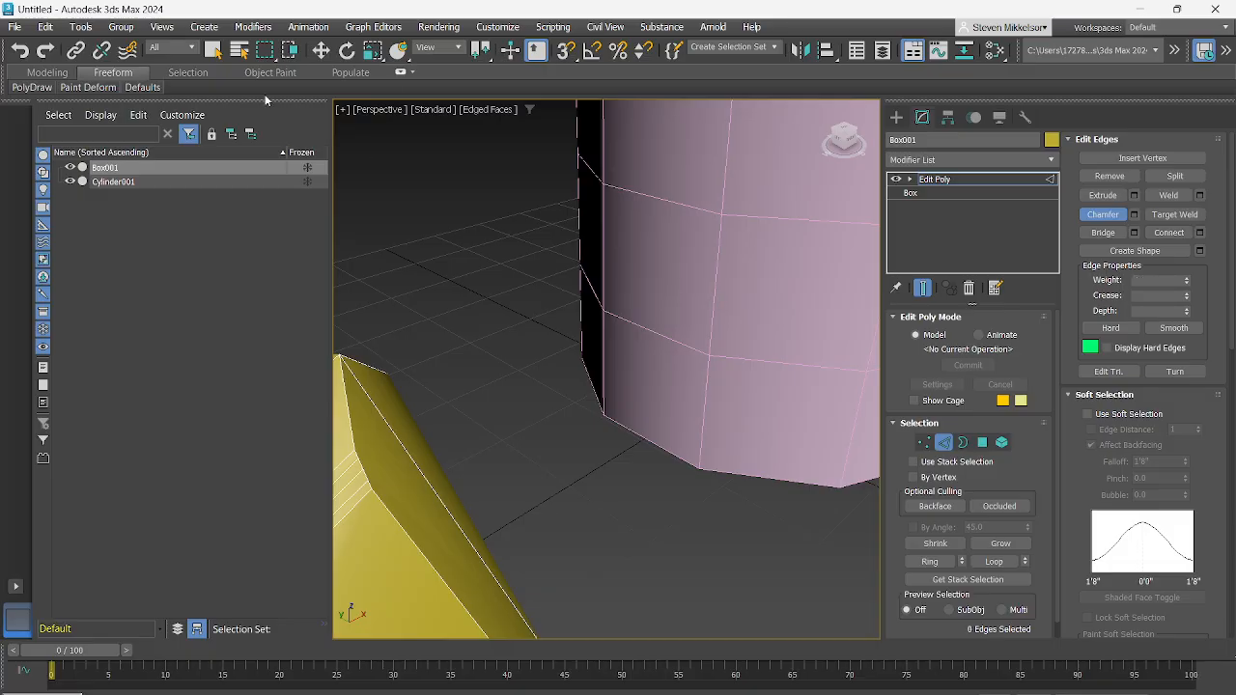
left_click(216, 51)
scroll(700, 355, "down", 5)
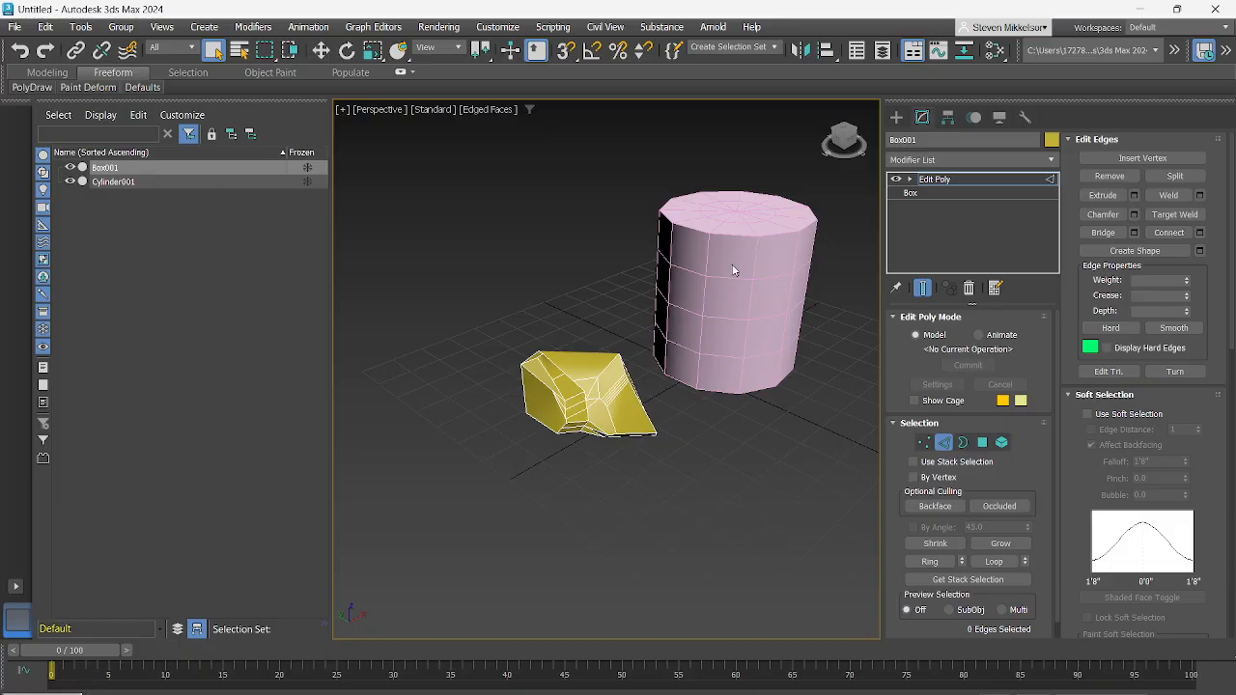
left_click(909, 193)
left_click(695, 418)
left_click(762, 427)
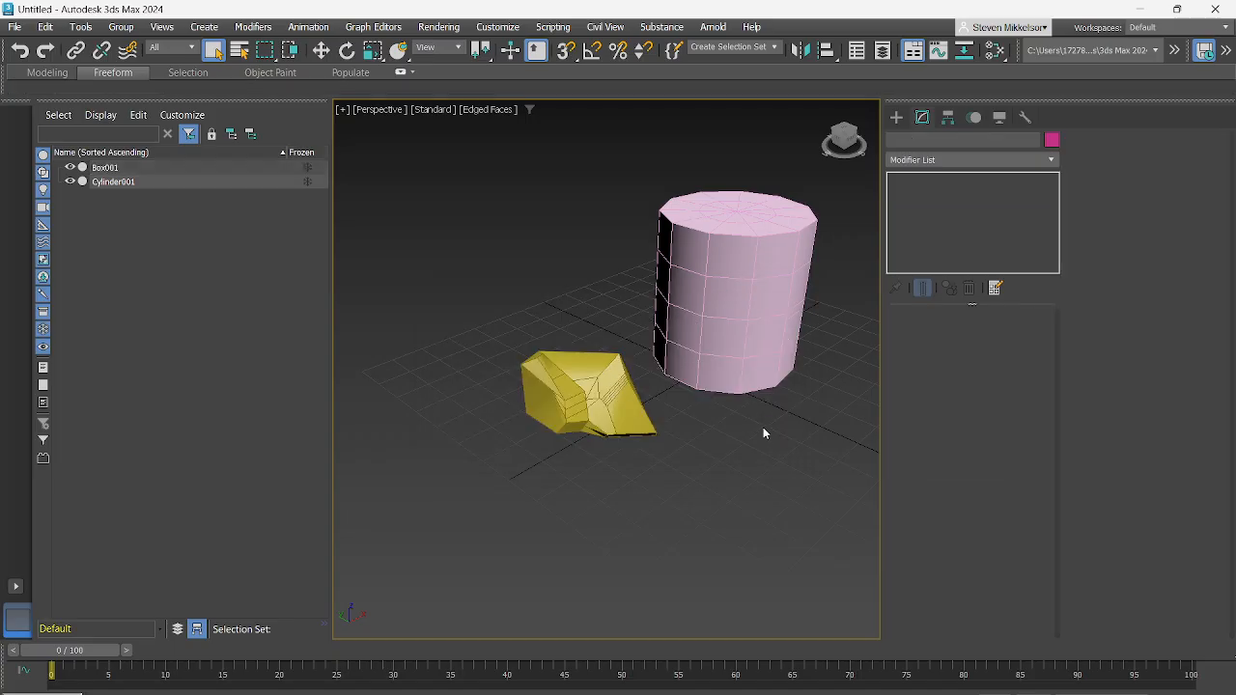
left_click(722, 294)
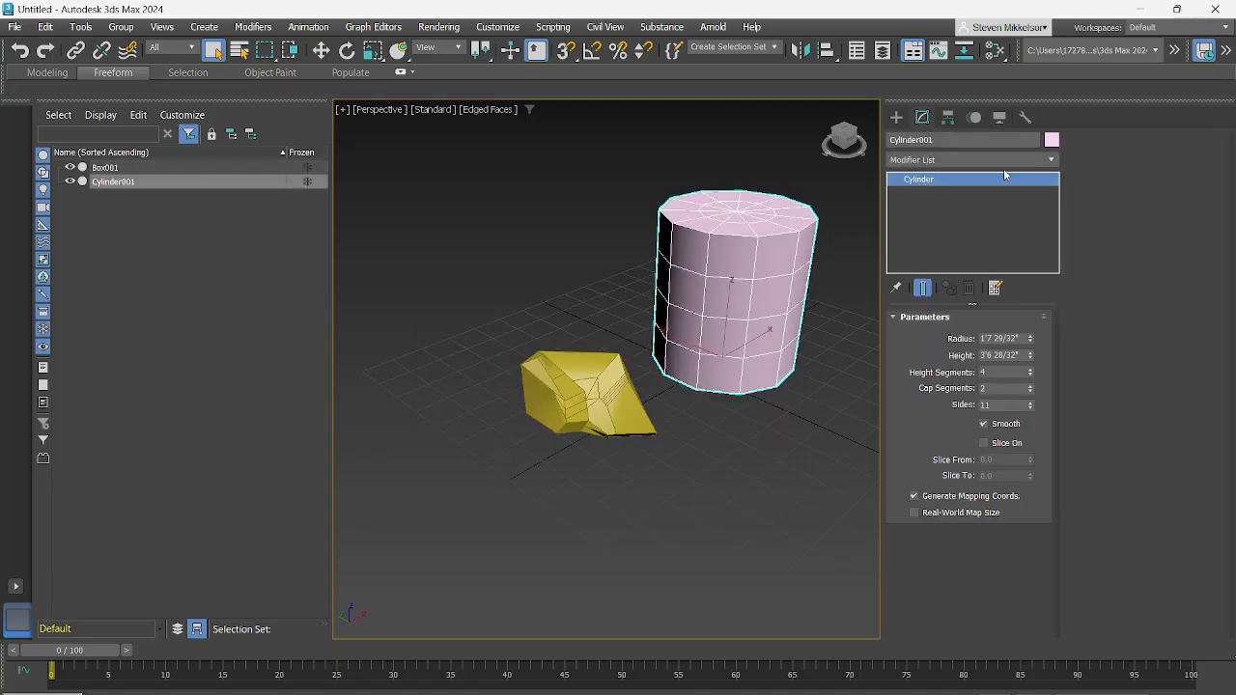
left_click(1050, 159)
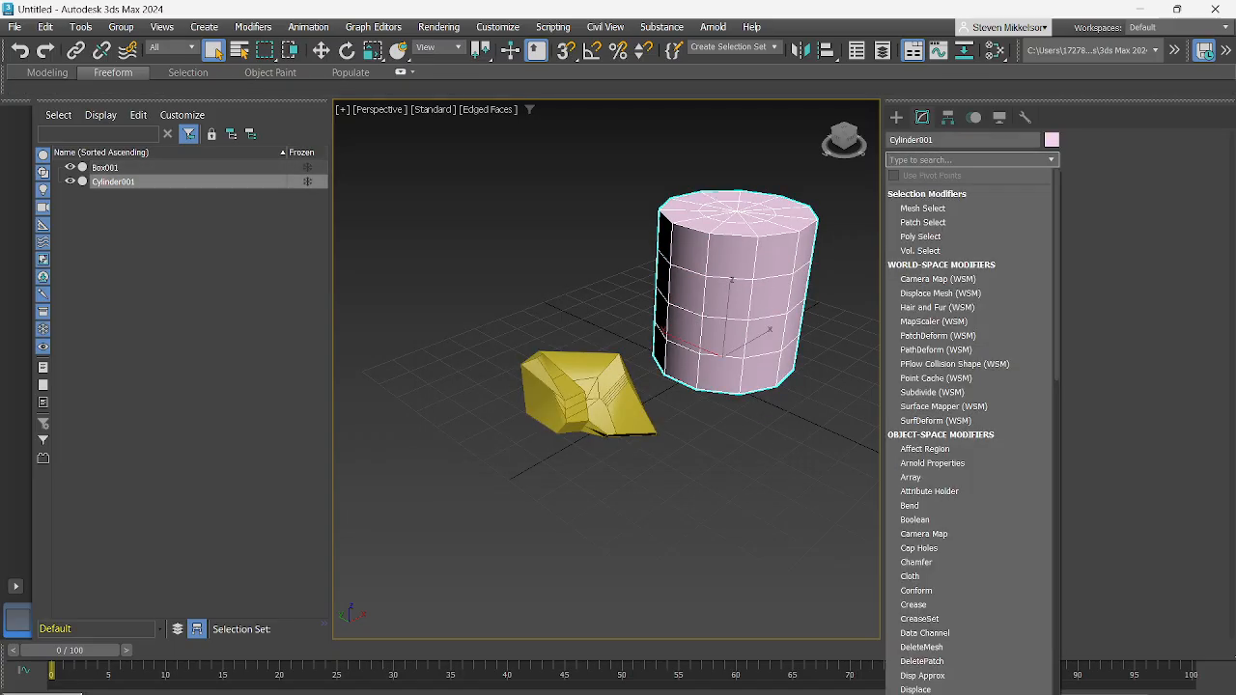
left_click(720, 554)
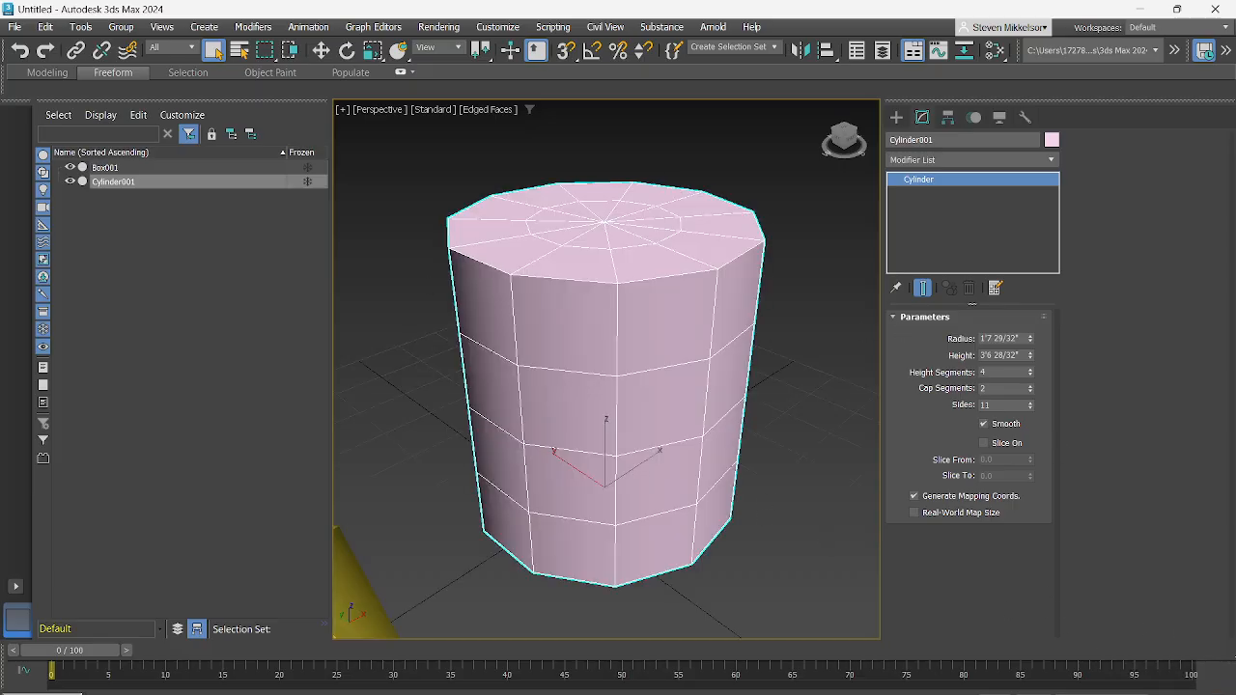
Select the box and toggle its Edit Poly modifier off and on to compare the edited shape with the base box
scroll(404, 503, "down", 5)
middle_click_drag(449, 504, 551, 471)
left_click(479, 517)
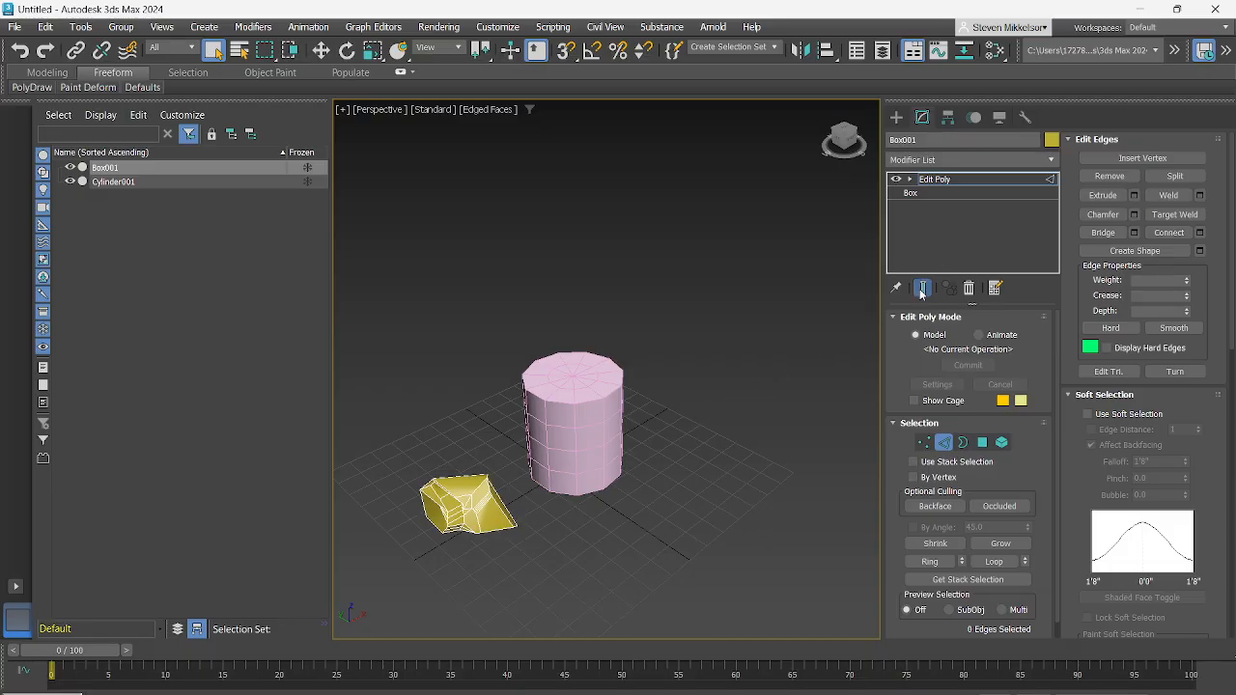
left_click(897, 180)
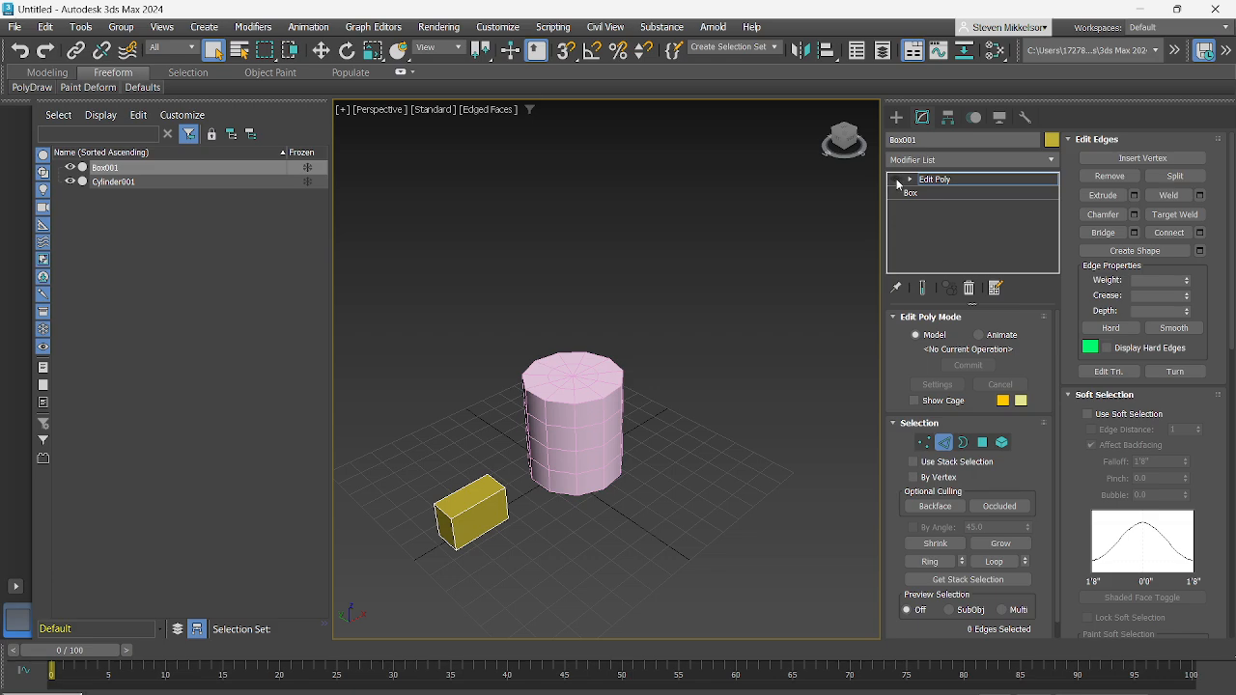
left_click(896, 181)
left_click(896, 181)
left_click(896, 180)
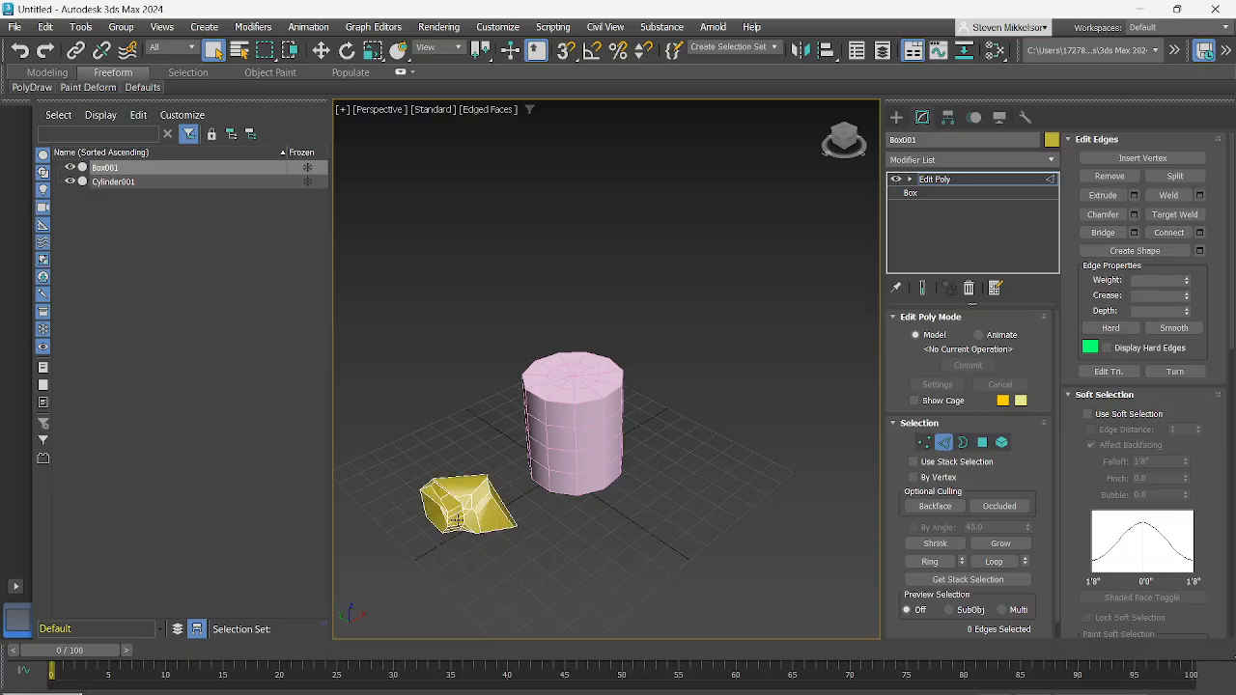
Delete the Edit Poly modifier from the box
scroll(470, 503, "up", 8)
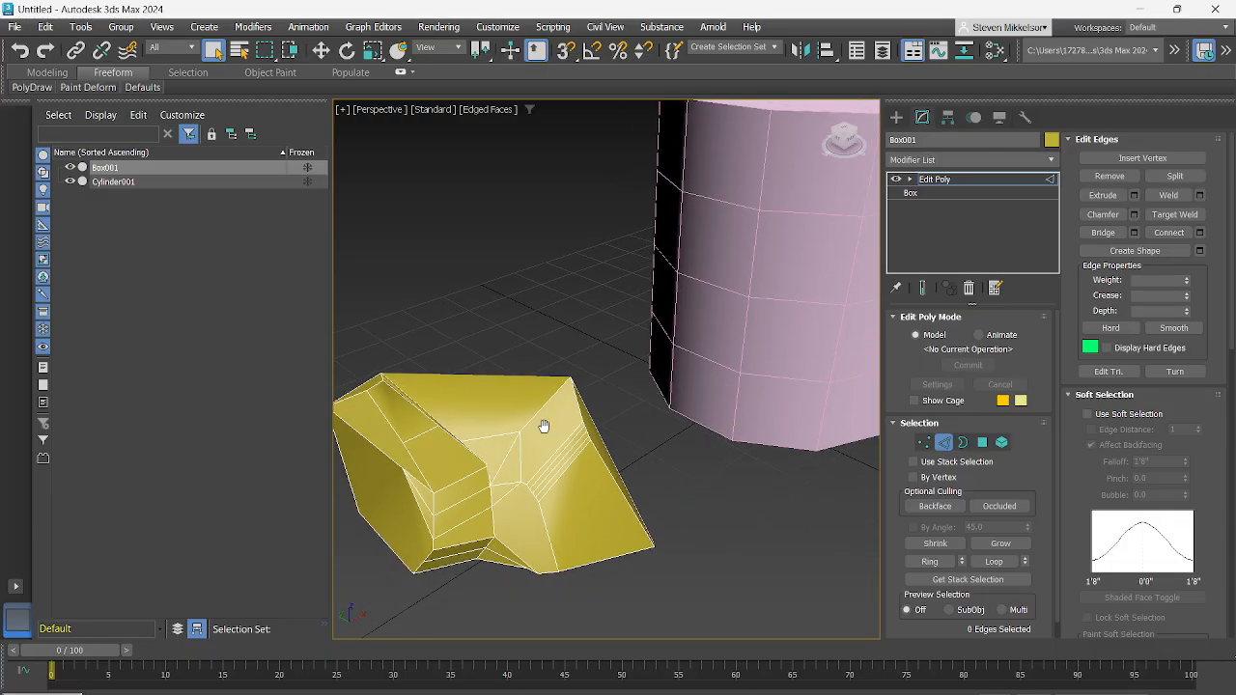
left_click(933, 180)
left_click(969, 289)
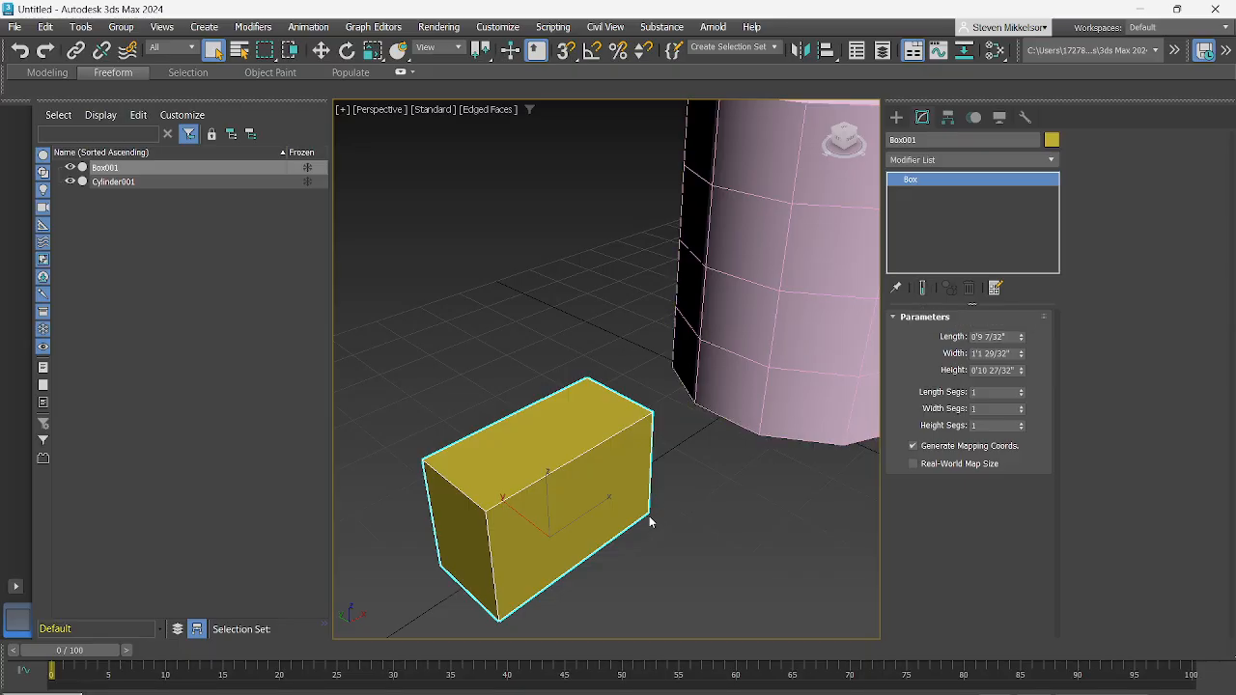
Add a Bend modifier to the cylinder with an angle of -50.5 and a direction of -102.5
middle_click_drag(691, 500, 634, 510)
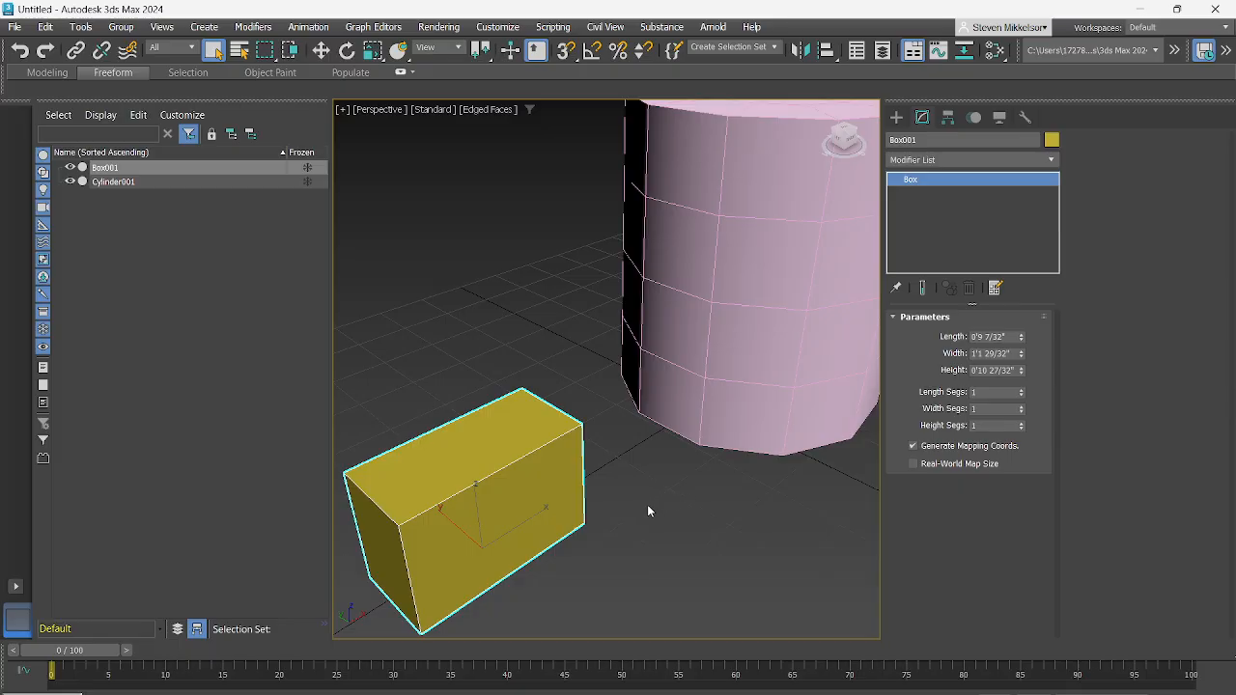
middle_click_drag(639, 490, 521, 537, "alt")
left_click(684, 170)
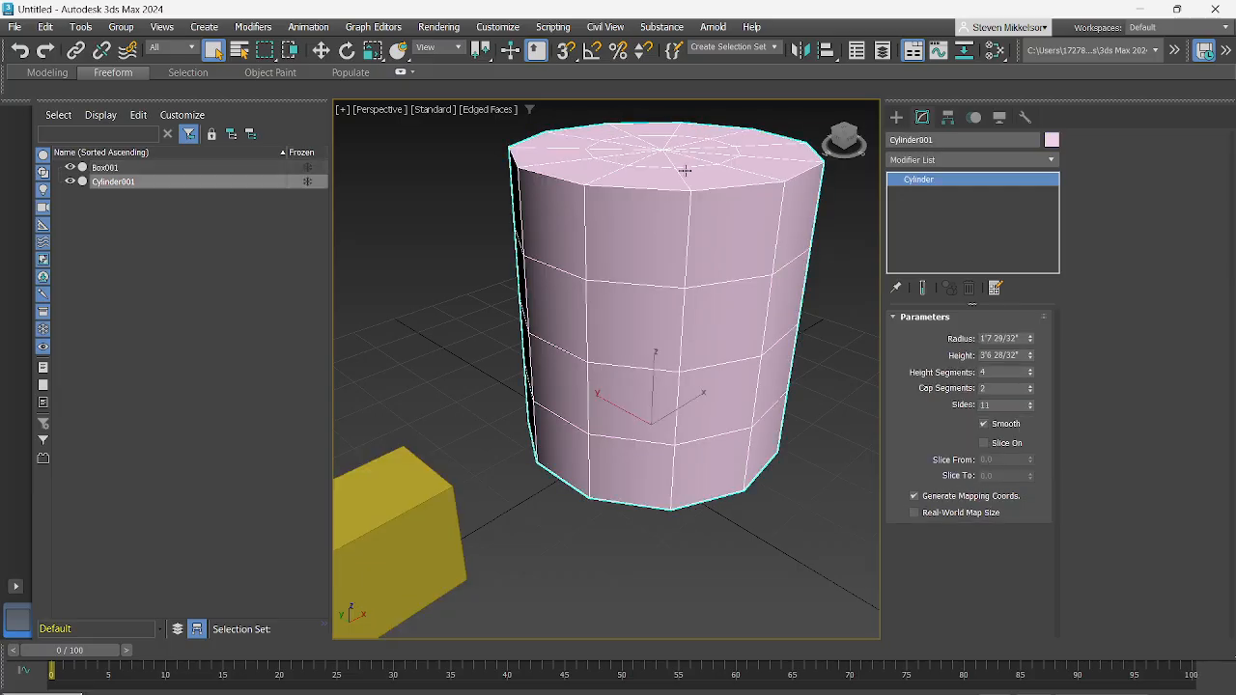
left_click(1052, 160)
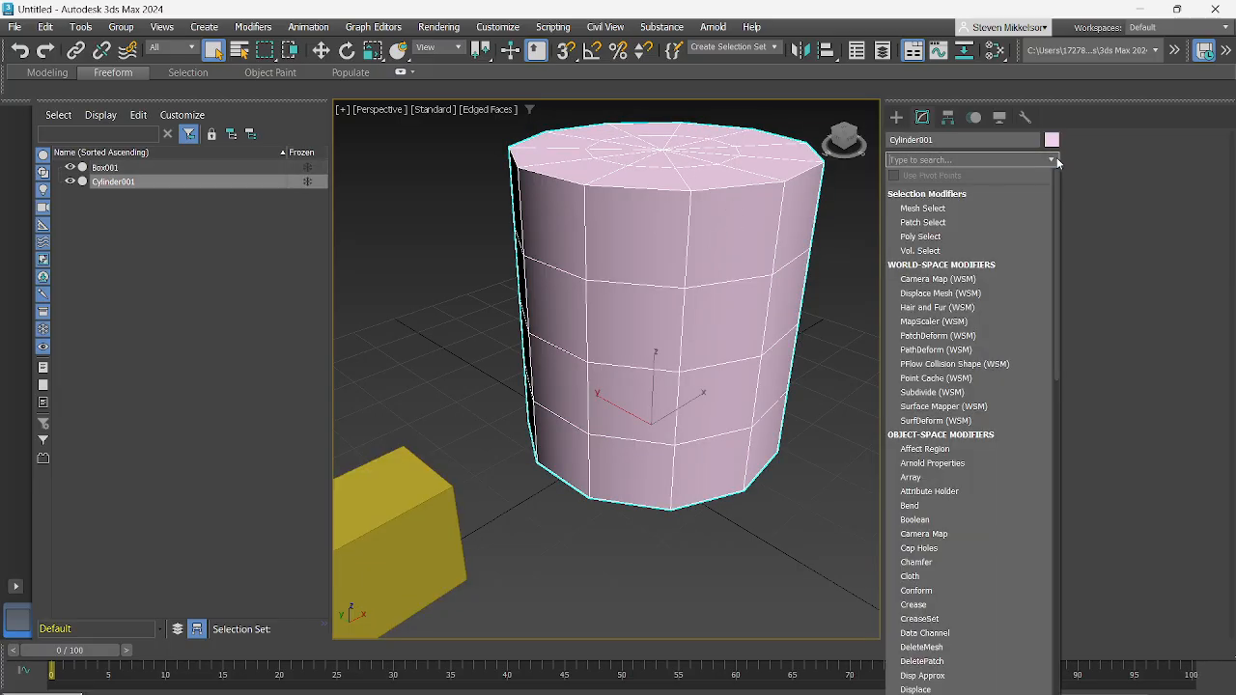
left_click(927, 505)
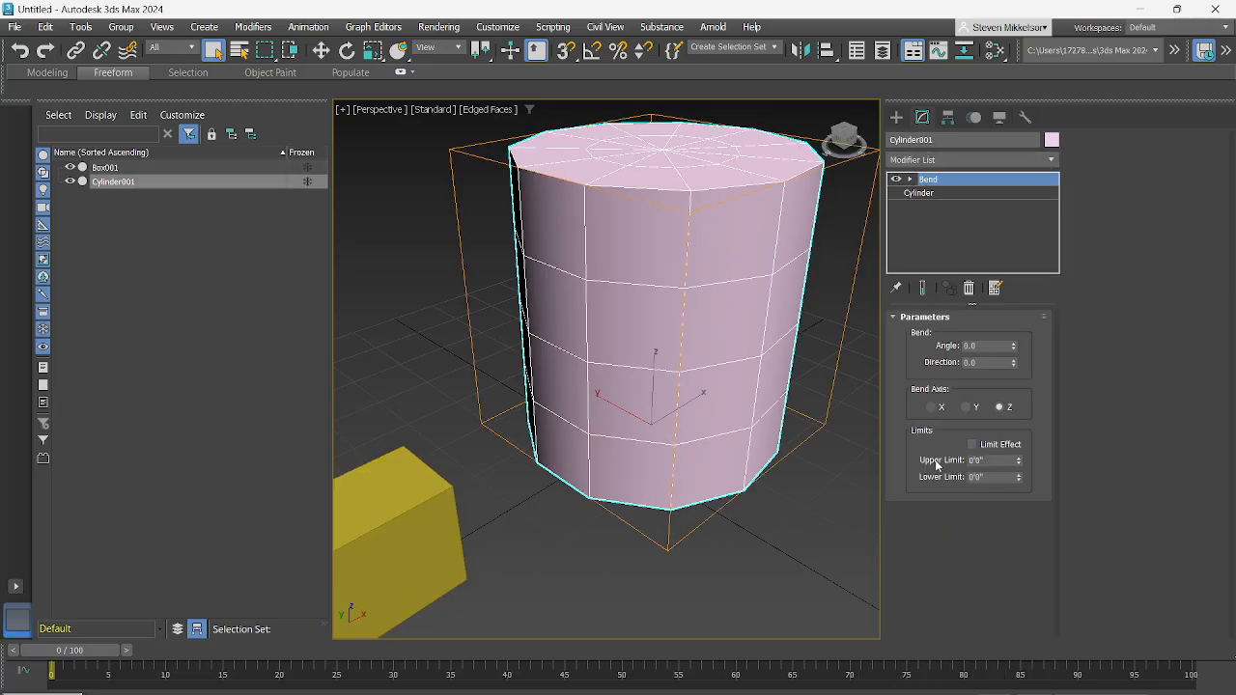
left_click_drag(1013, 354, 1131, 479)
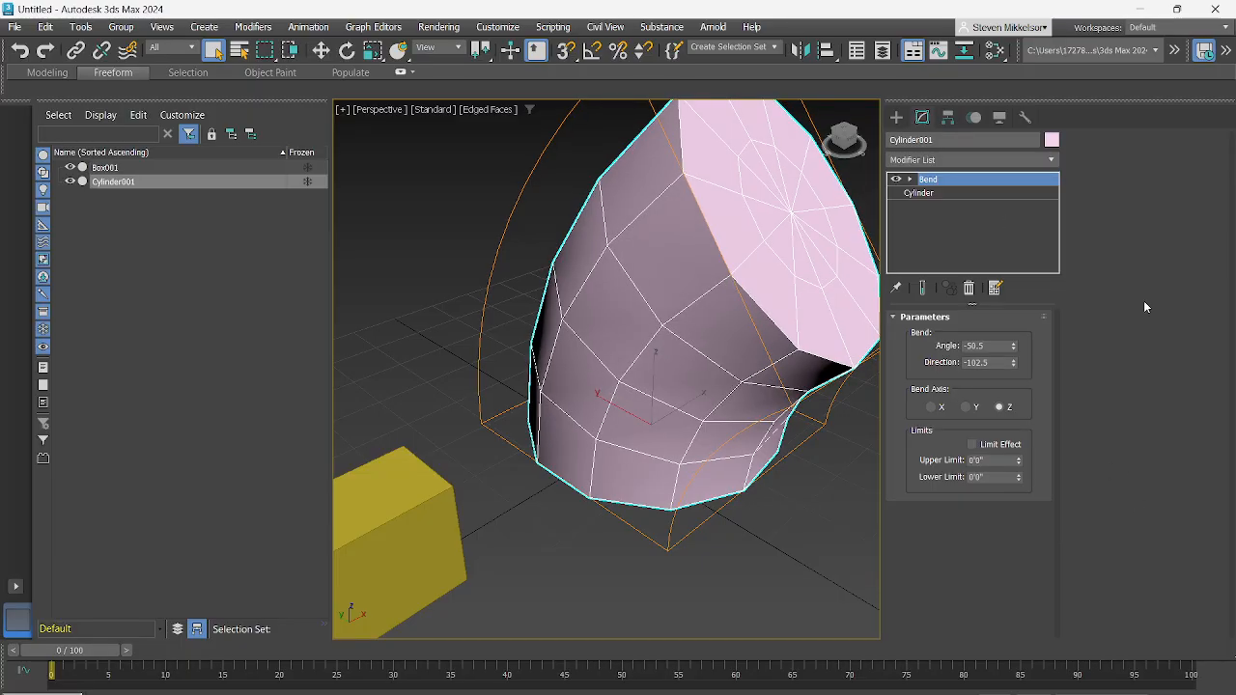
Add an Edit Poly modifier above the cylinder's Bend and switch to polygon editing
left_click(1051, 159)
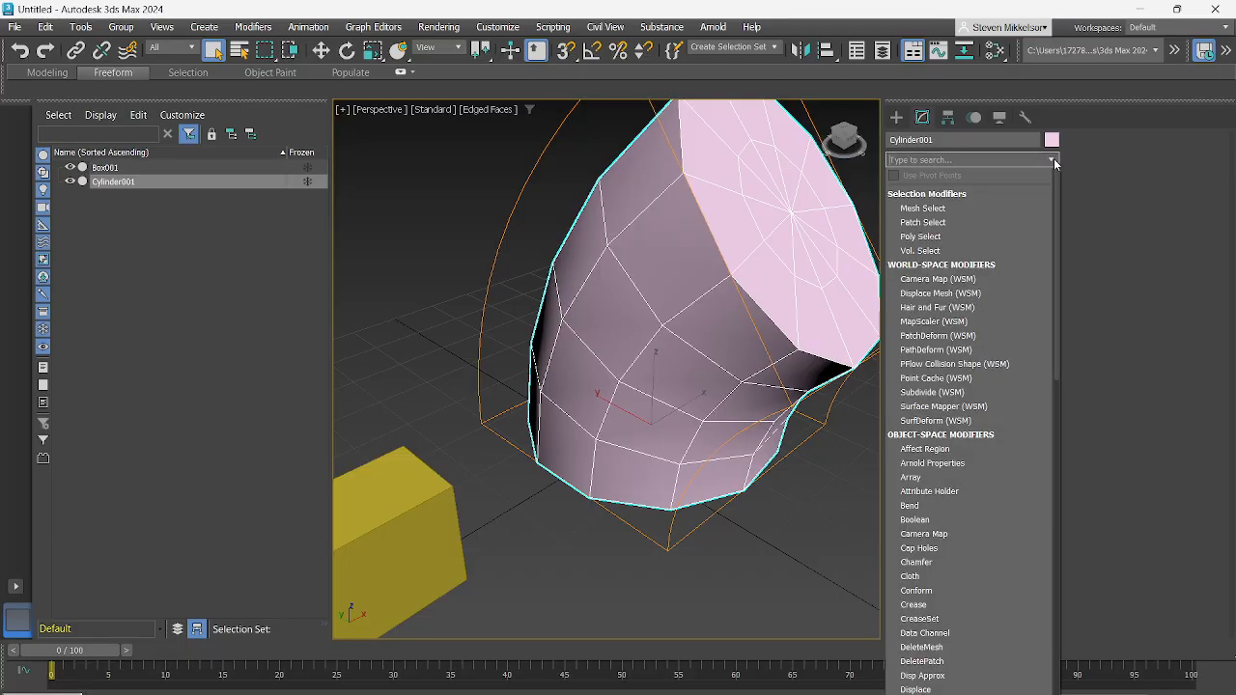
scroll(944, 691, "down", 5)
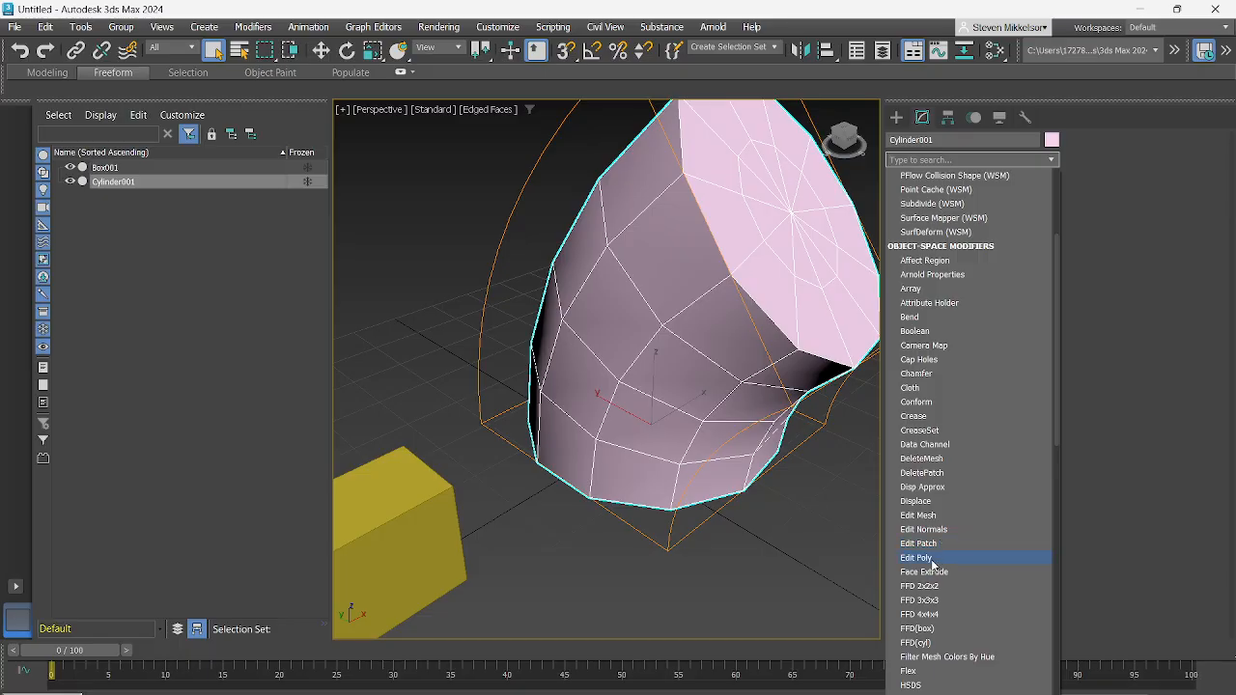
left_click(917, 558)
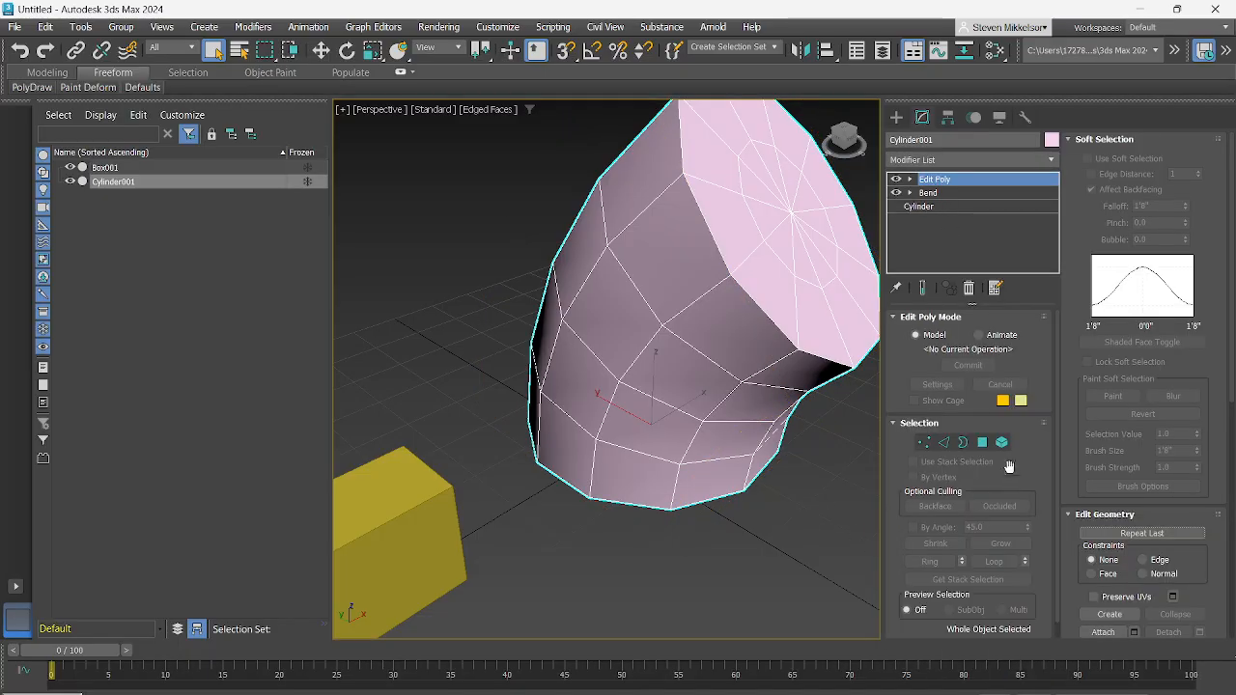
middle_click_drag(820, 474, 861, 492, "alt")
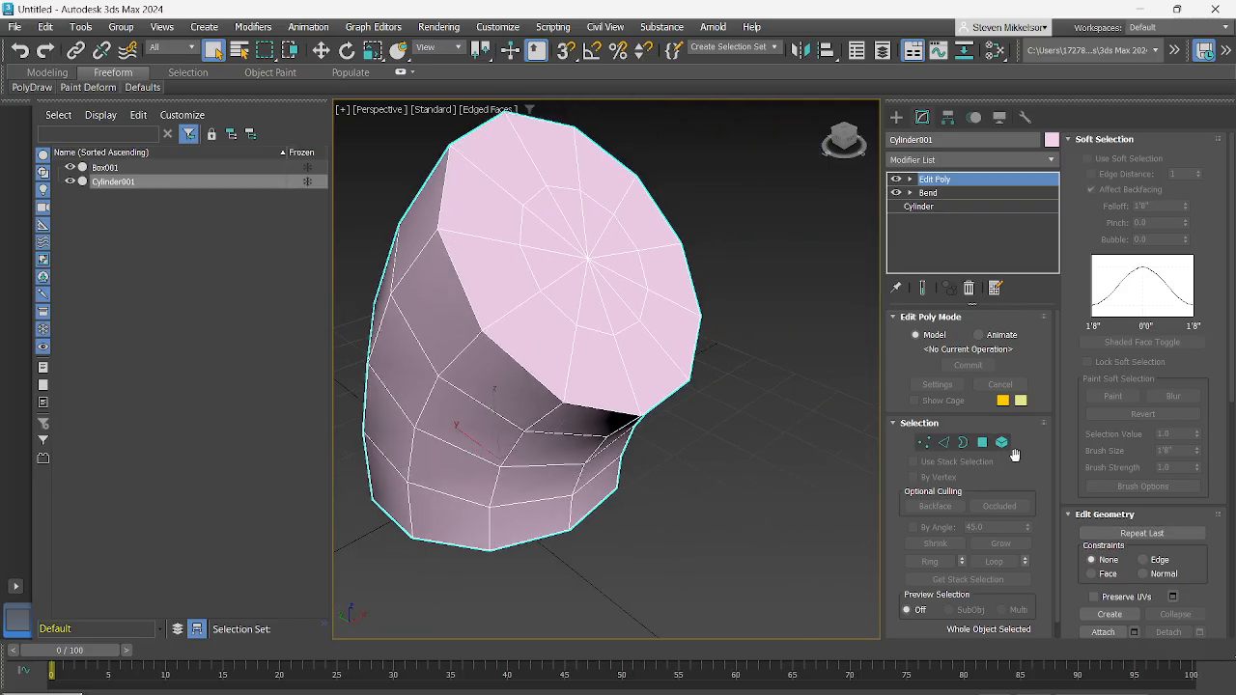
left_click_drag(545, 217, 602, 251)
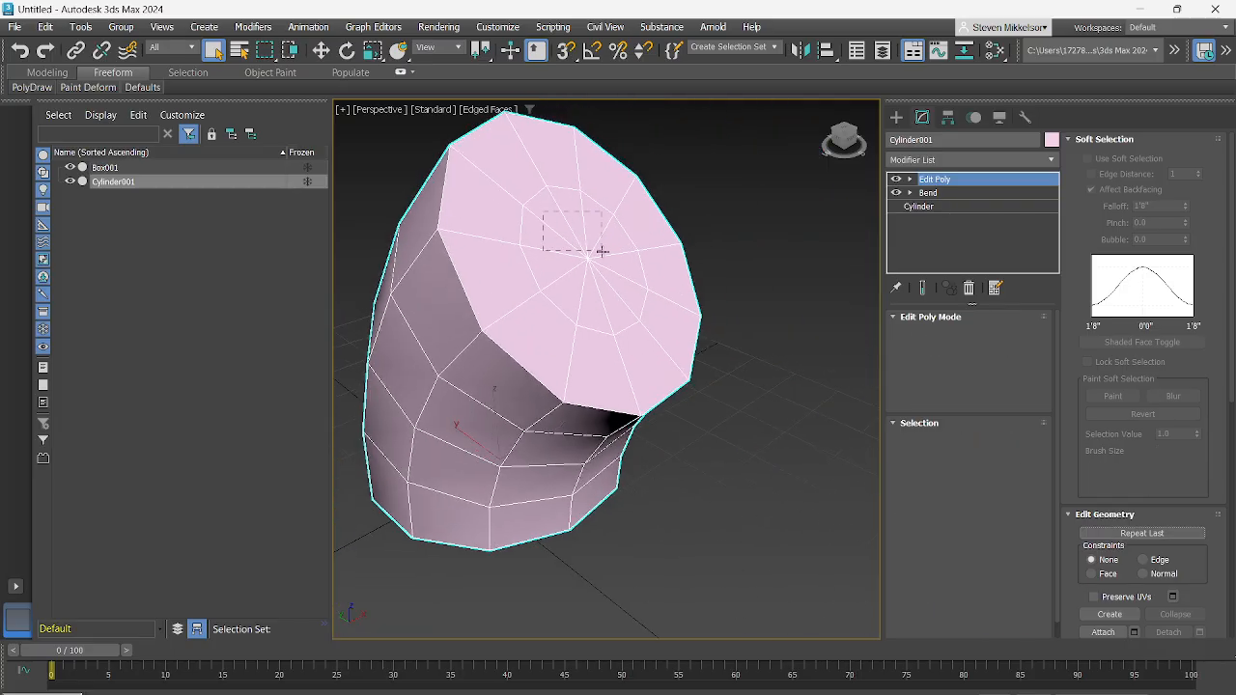
left_click(578, 258)
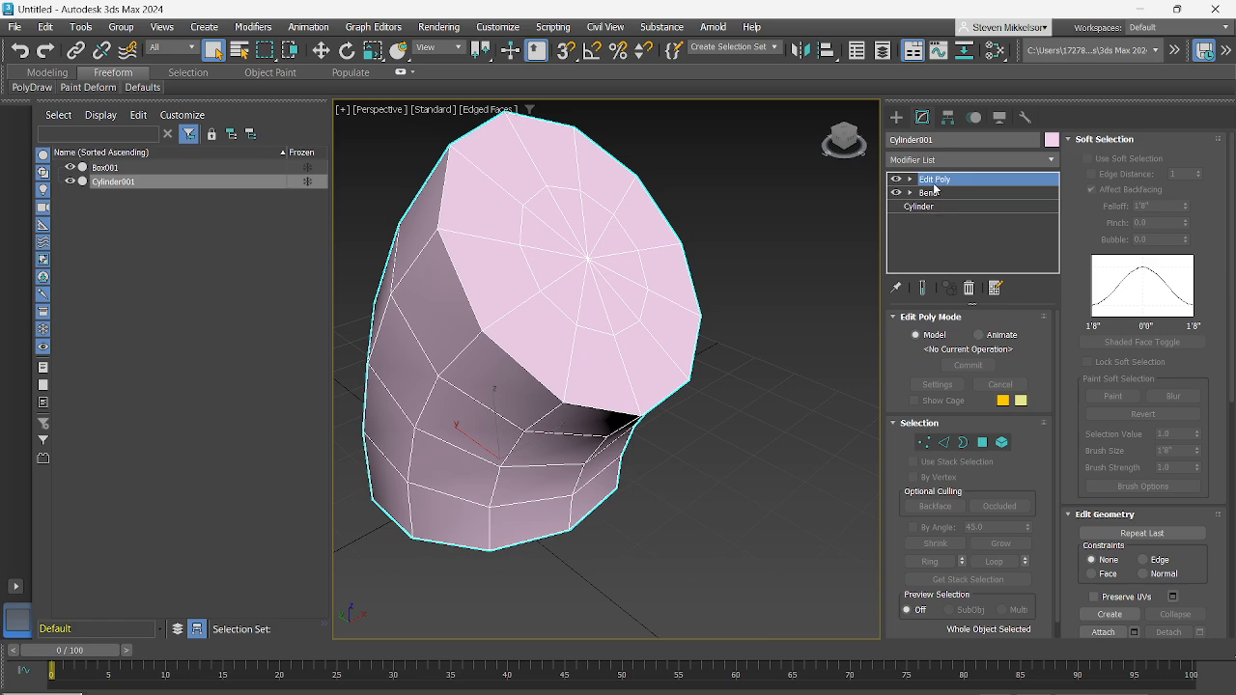
left_click(986, 447)
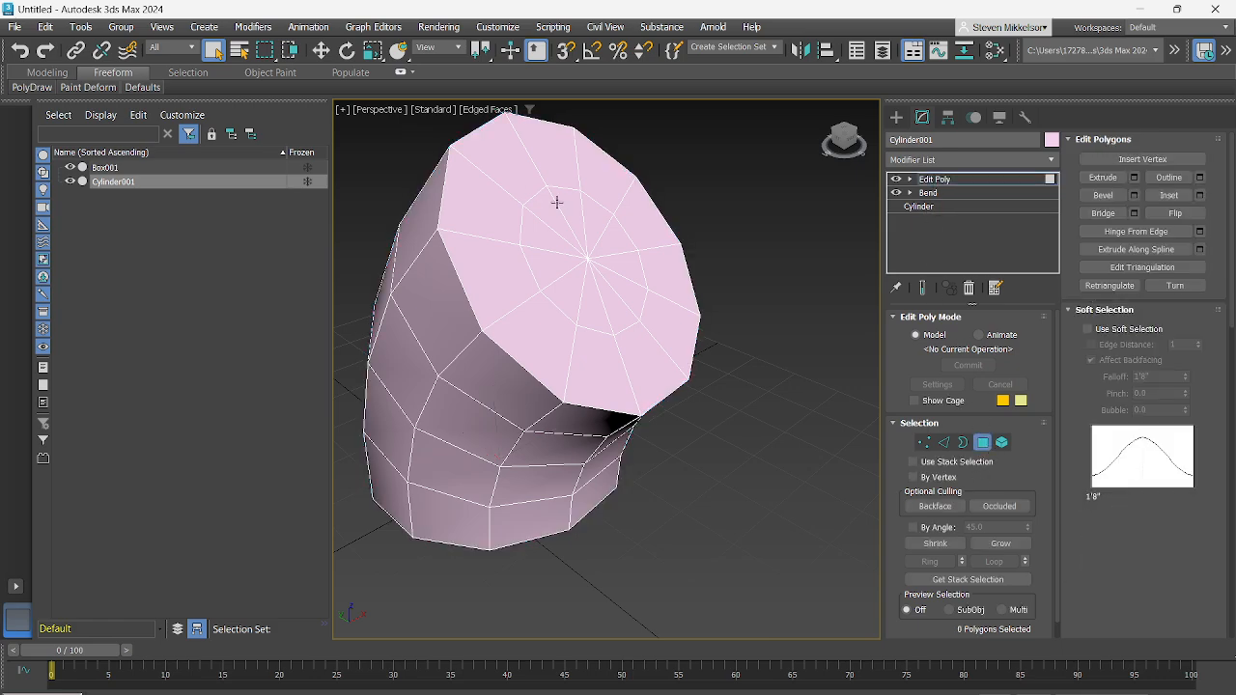
Select two opposite groups of inner triangular polygons around the centre of the cylinder's top cap
left_click(557, 222)
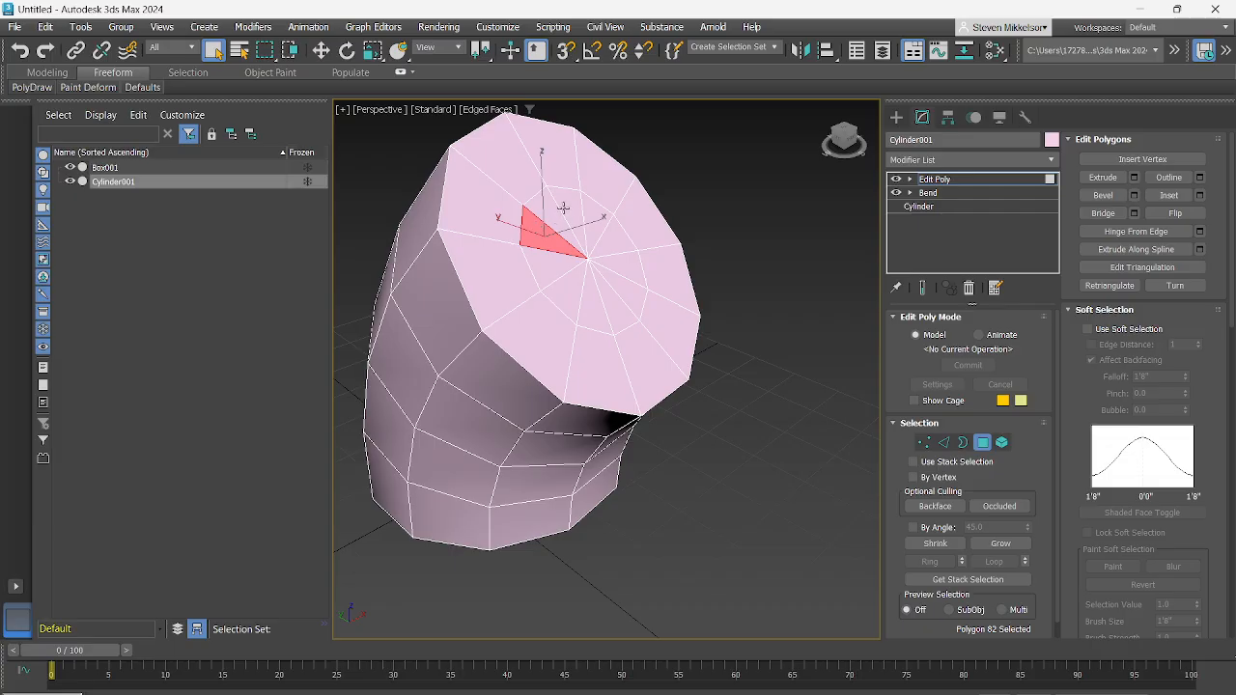
left_click(563, 208, "shift")
left_click(552, 211, "shift")
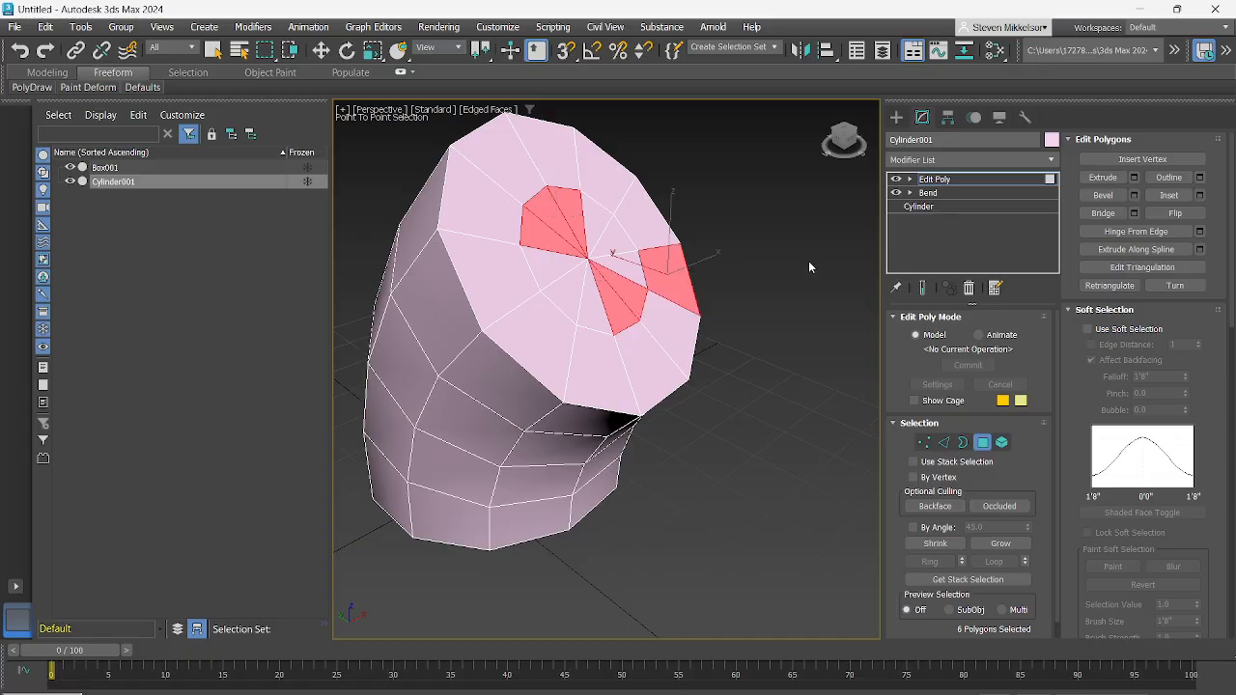
right_click(590, 289)
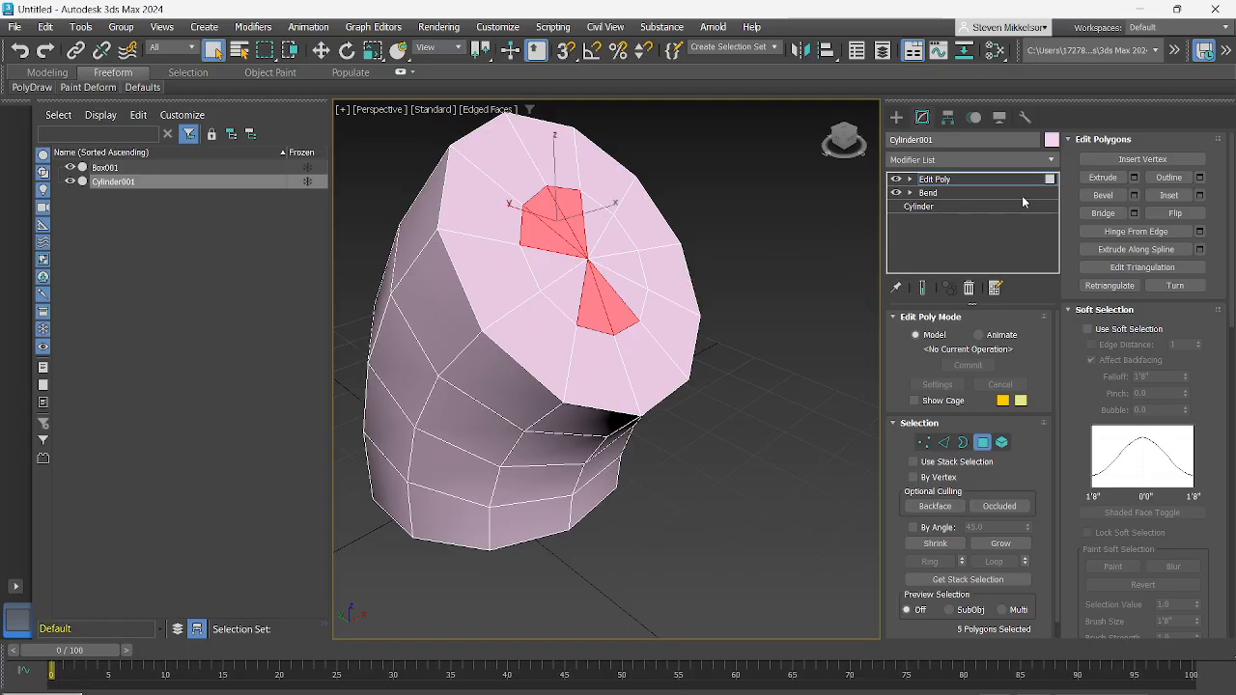
Extrude the selected cap polygons far outward from the bent cylinder's top
left_click(1107, 180)
left_click_drag(585, 247, 253, 128)
left_click_drag(138, 33, 140, 34)
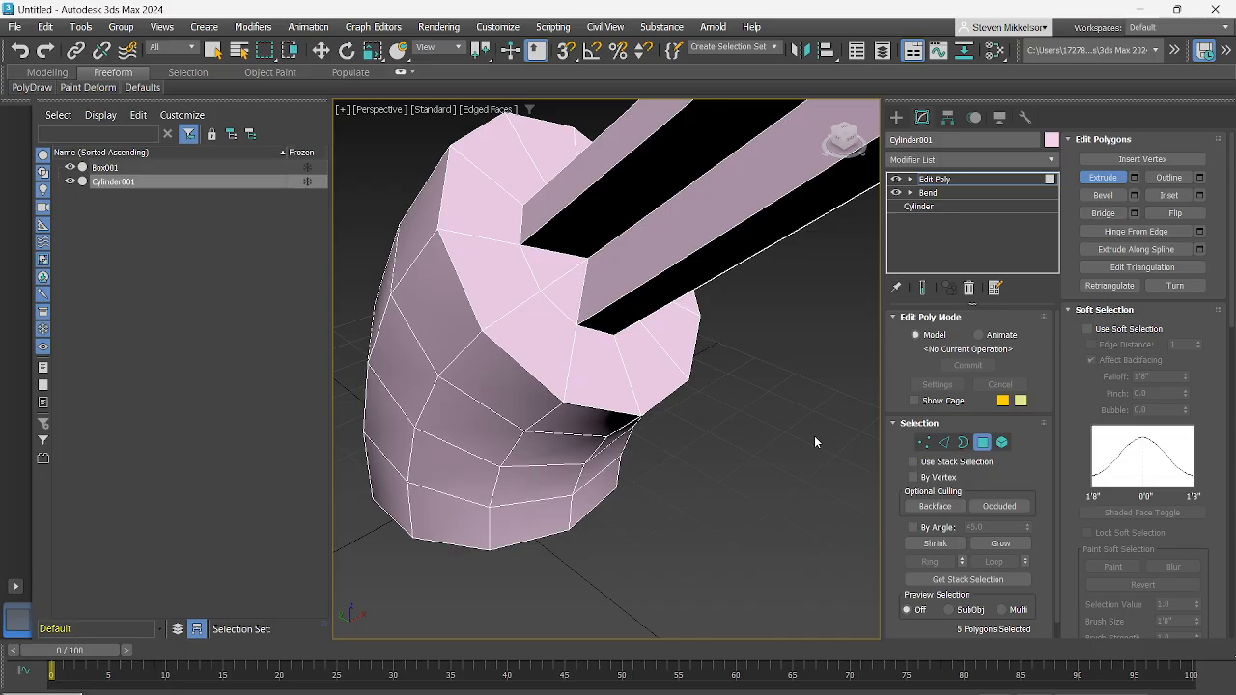
Reorder the cylinder's modifiers so Bend sits above Edit Poly, and set the bend angle to -164.0
left_click_drag(923, 192, 929, 180)
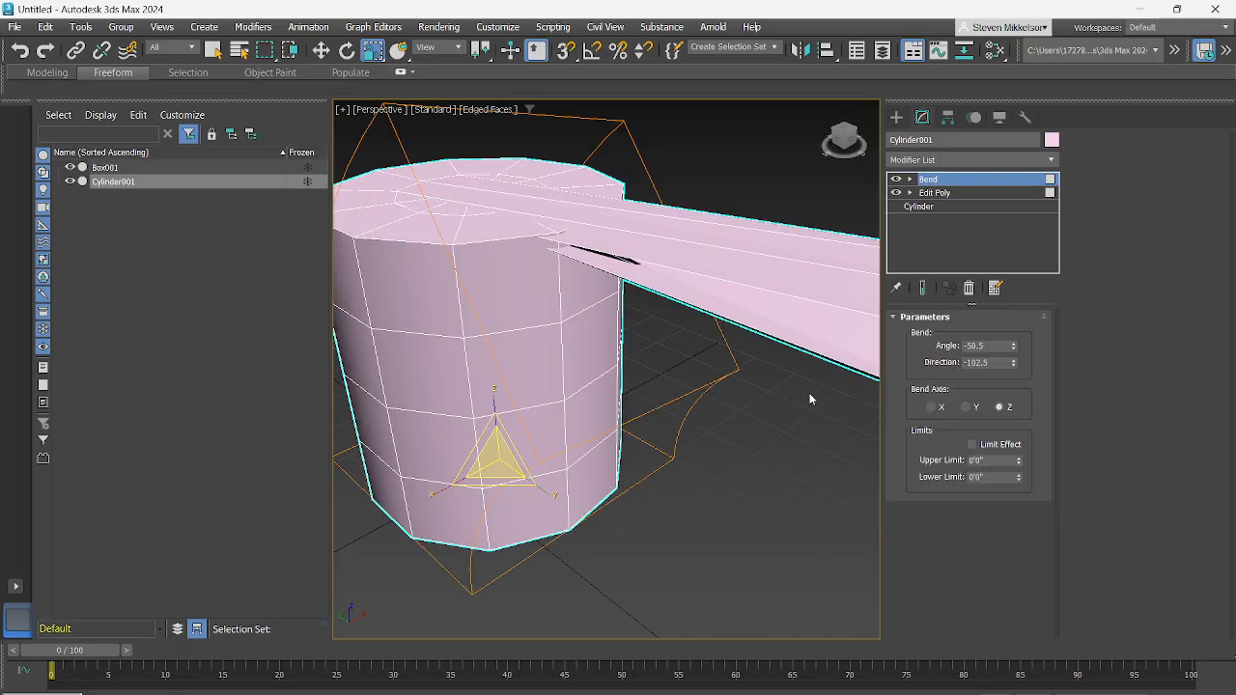
scroll(809, 392, "down", 5)
scroll(808, 461, "up", 2)
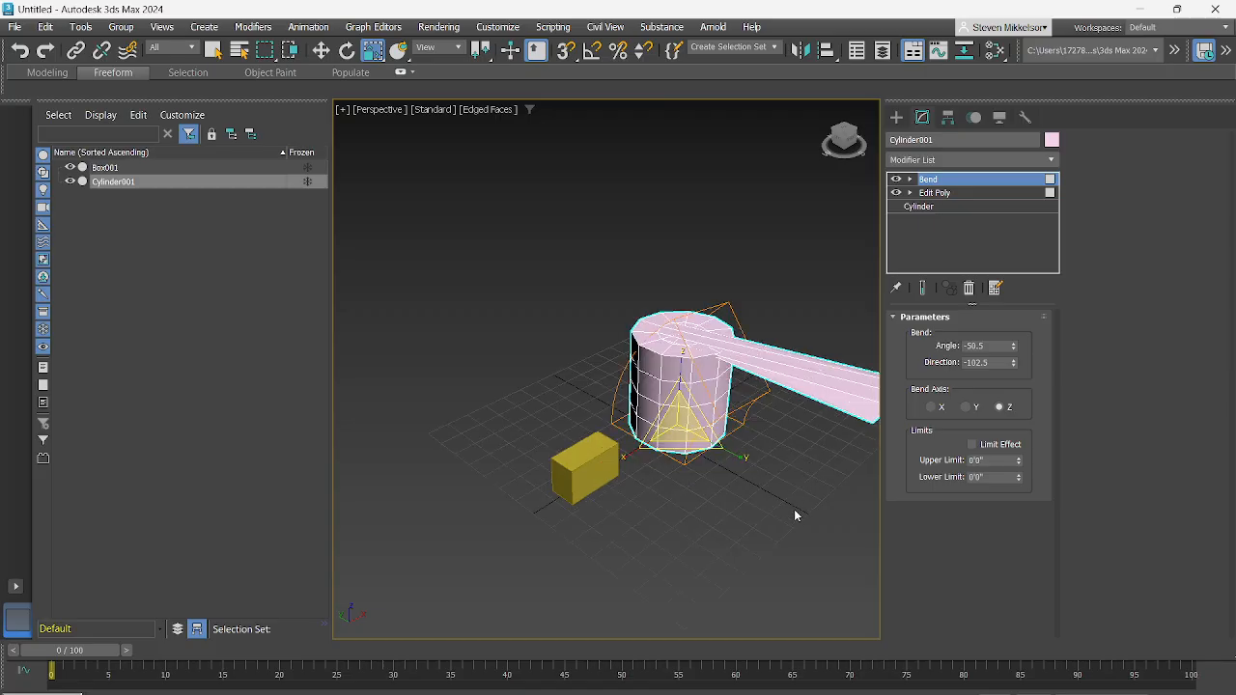
scroll(793, 508, "up", 3)
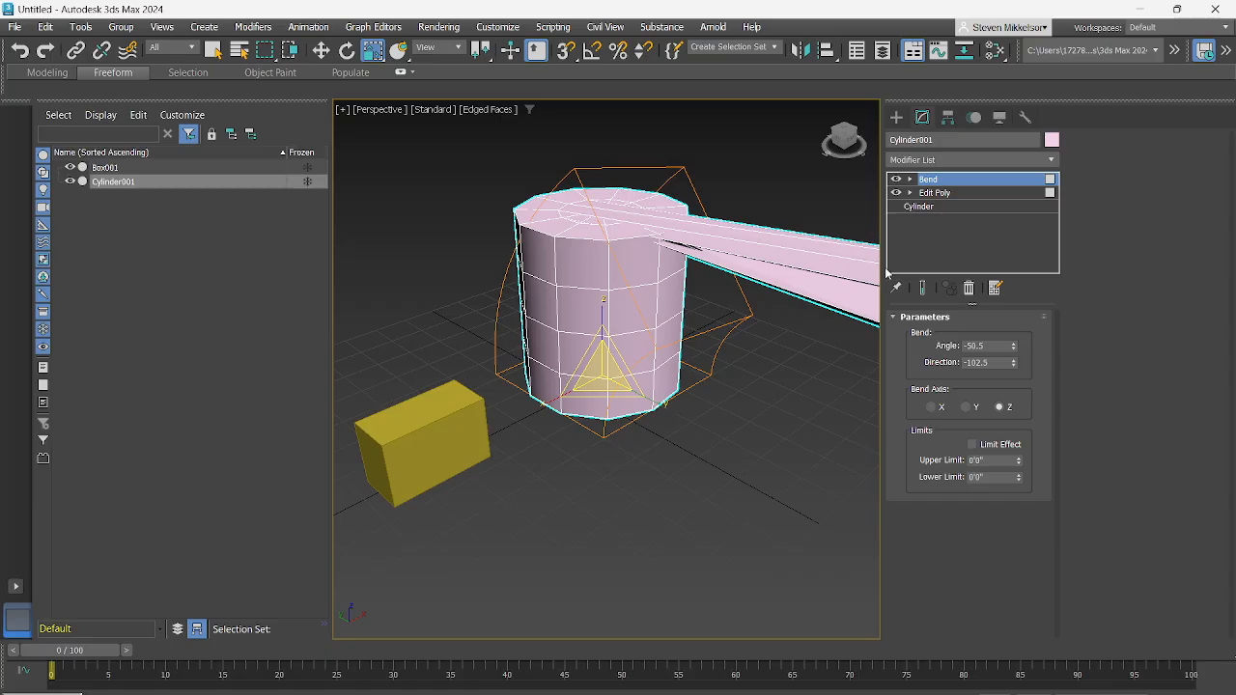
left_click_drag(1012, 348, 992, 403)
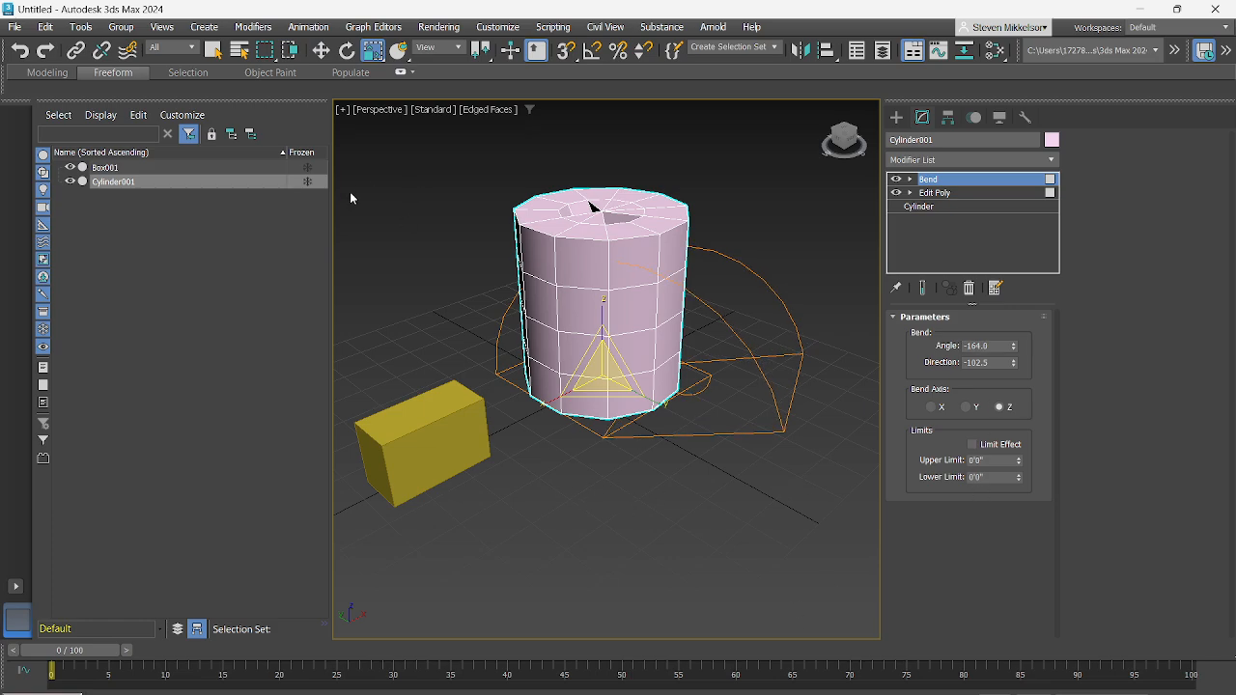
Delete the box and the cylinder from the scene
left_click_drag(485, 553, 494, 561)
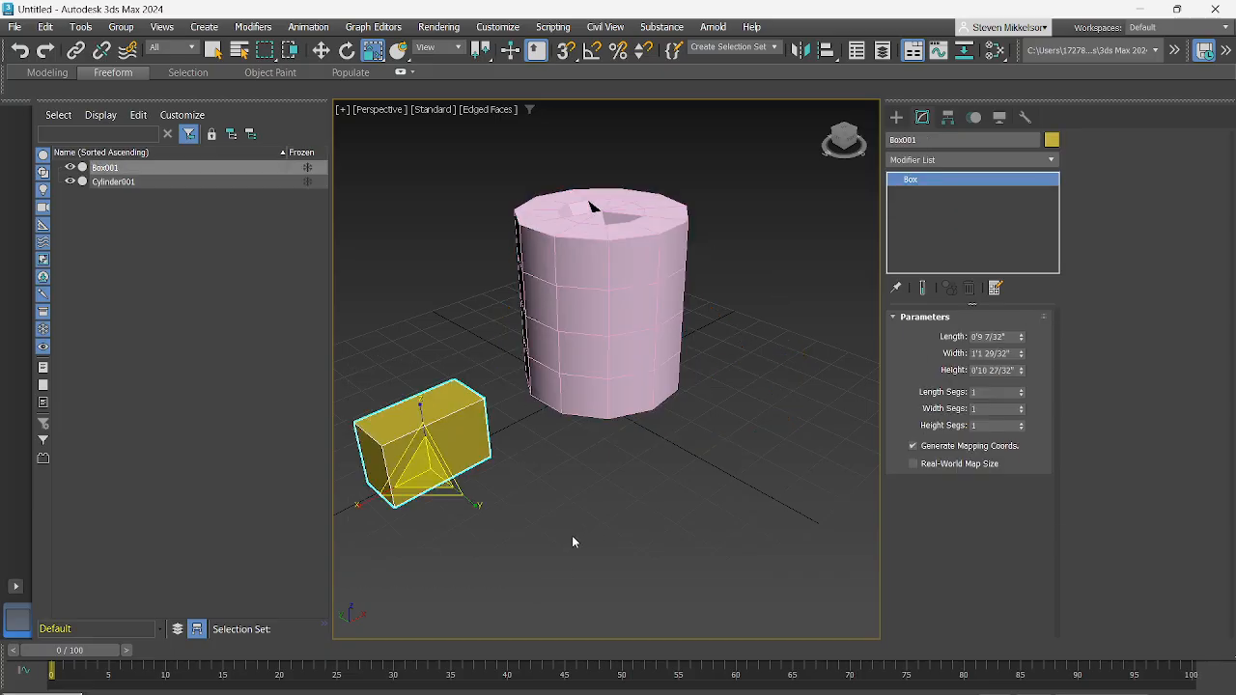
key("Delete")
left_click_drag(477, 149, 746, 460)
key("Delete")
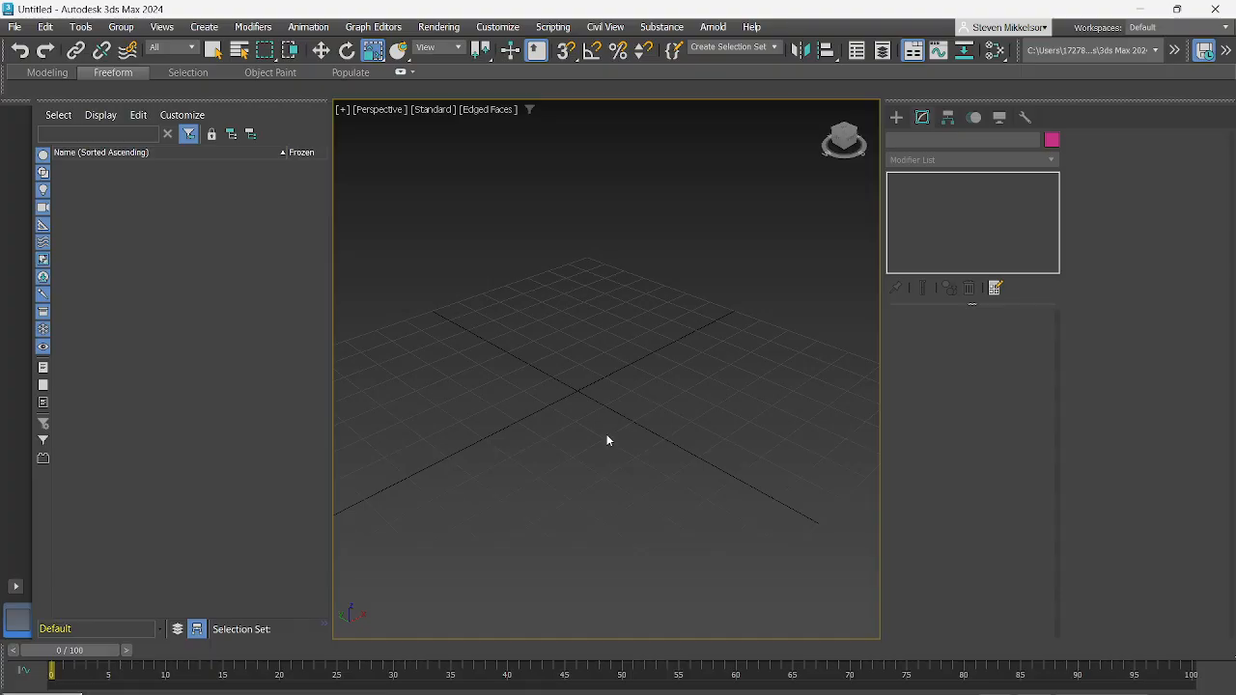
Create a teapot primitive with a radius of about 1'6 25/32" near the centre of the grid
left_click(896, 117)
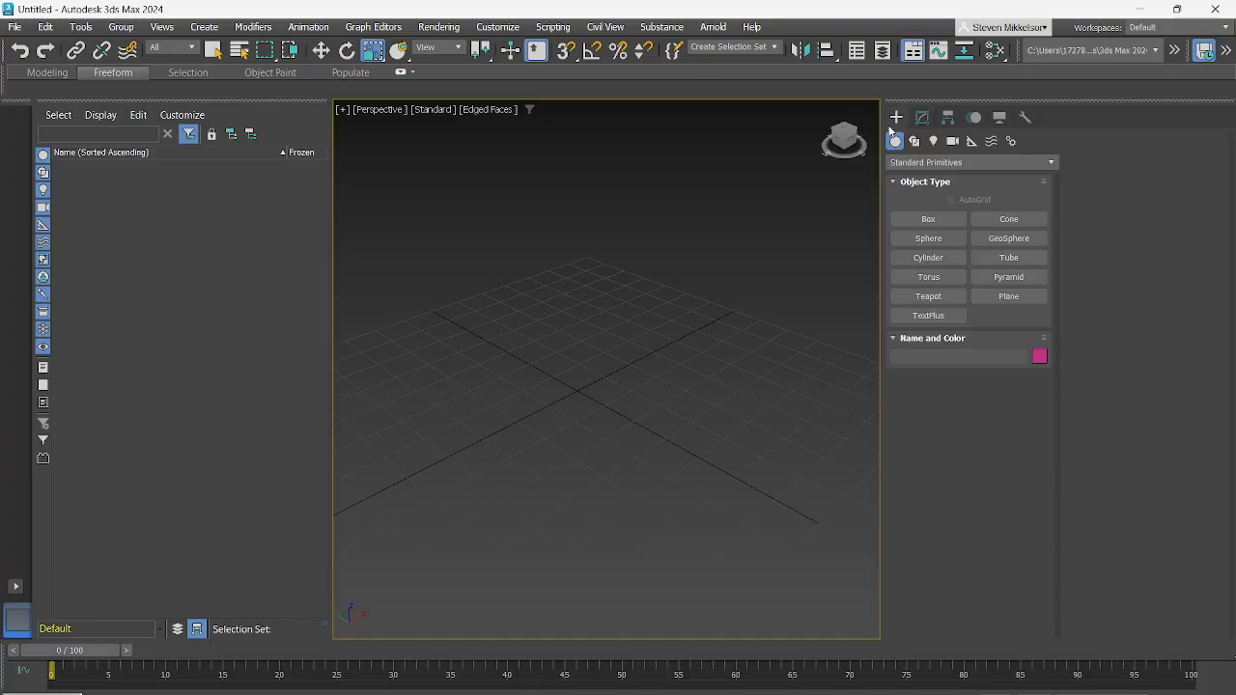
left_click(928, 295)
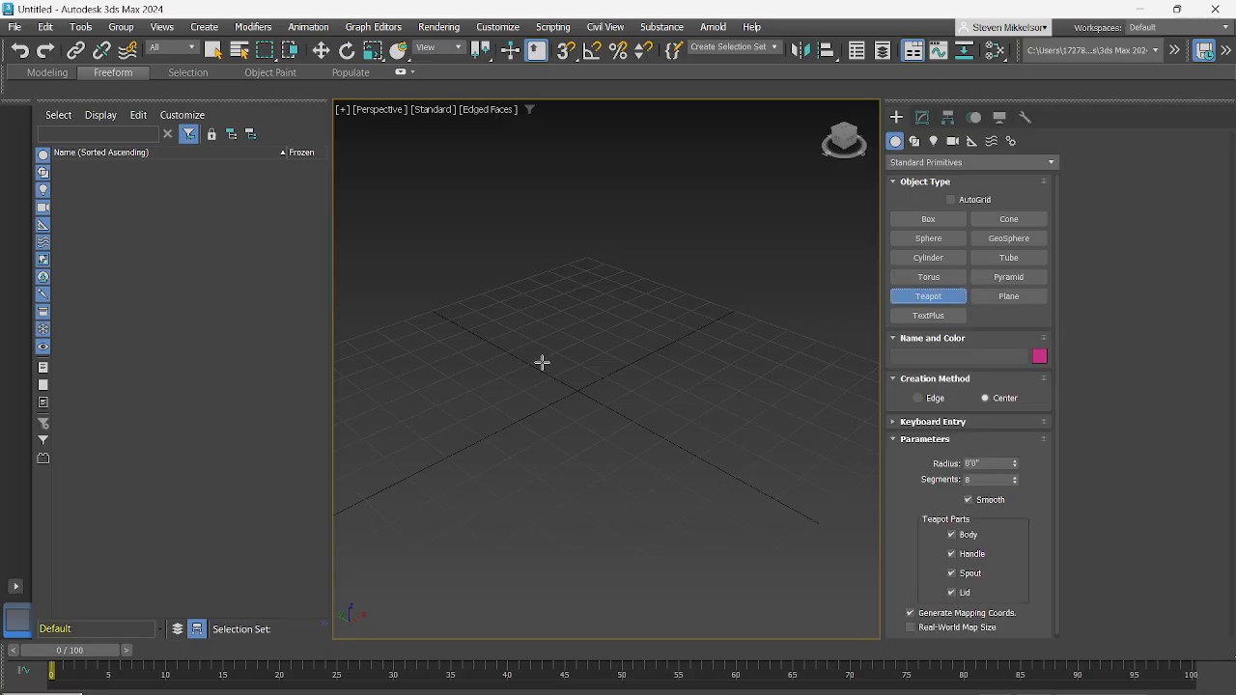
left_click_drag(540, 361, 591, 386)
scroll(575, 368, "up", 3)
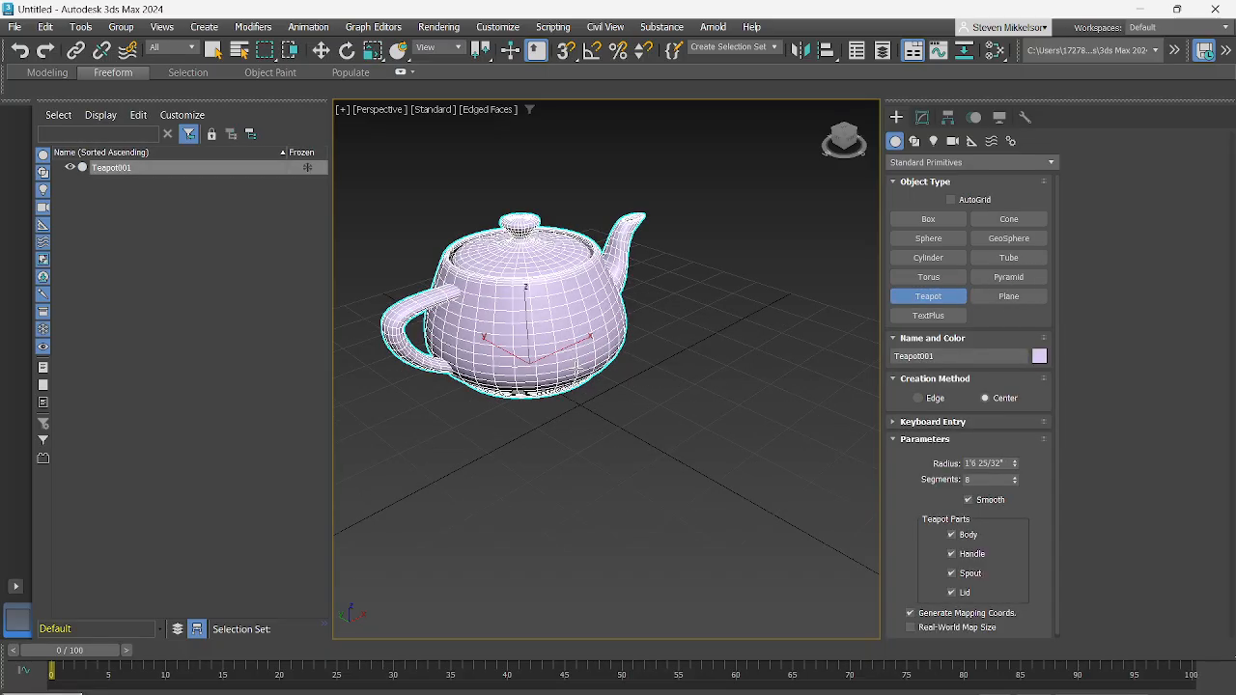
middle_click_drag(643, 448, 703, 486)
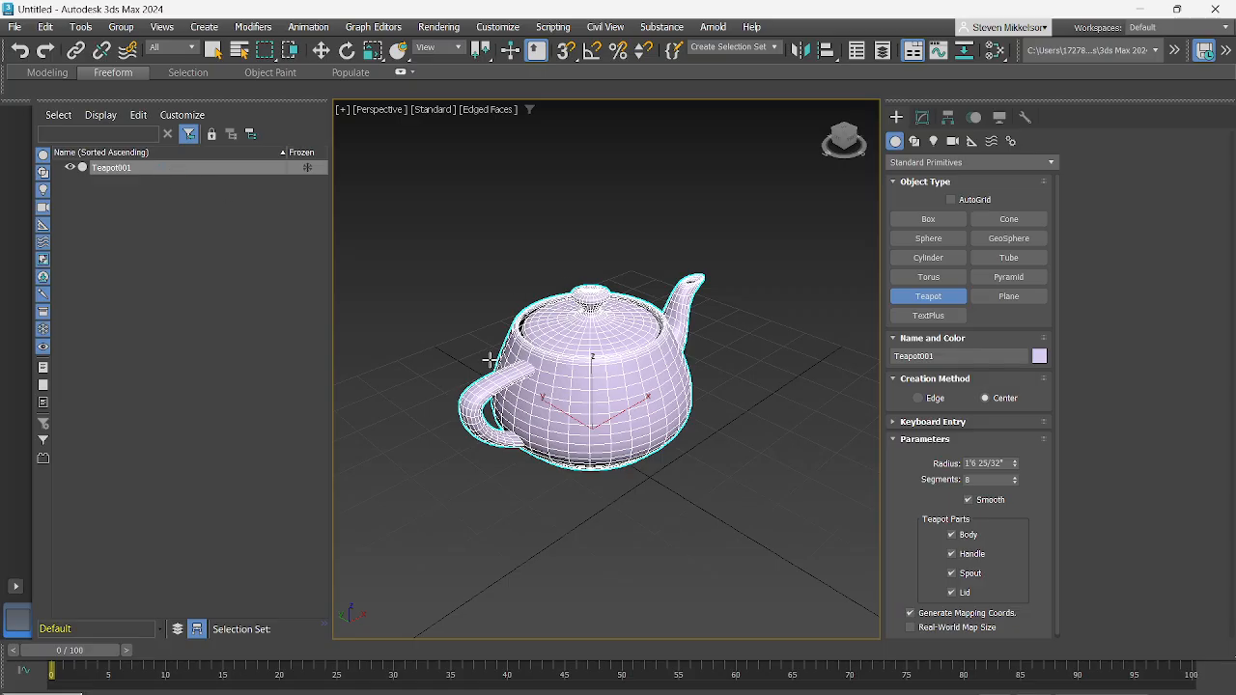
scroll(656, 493, "up", 5)
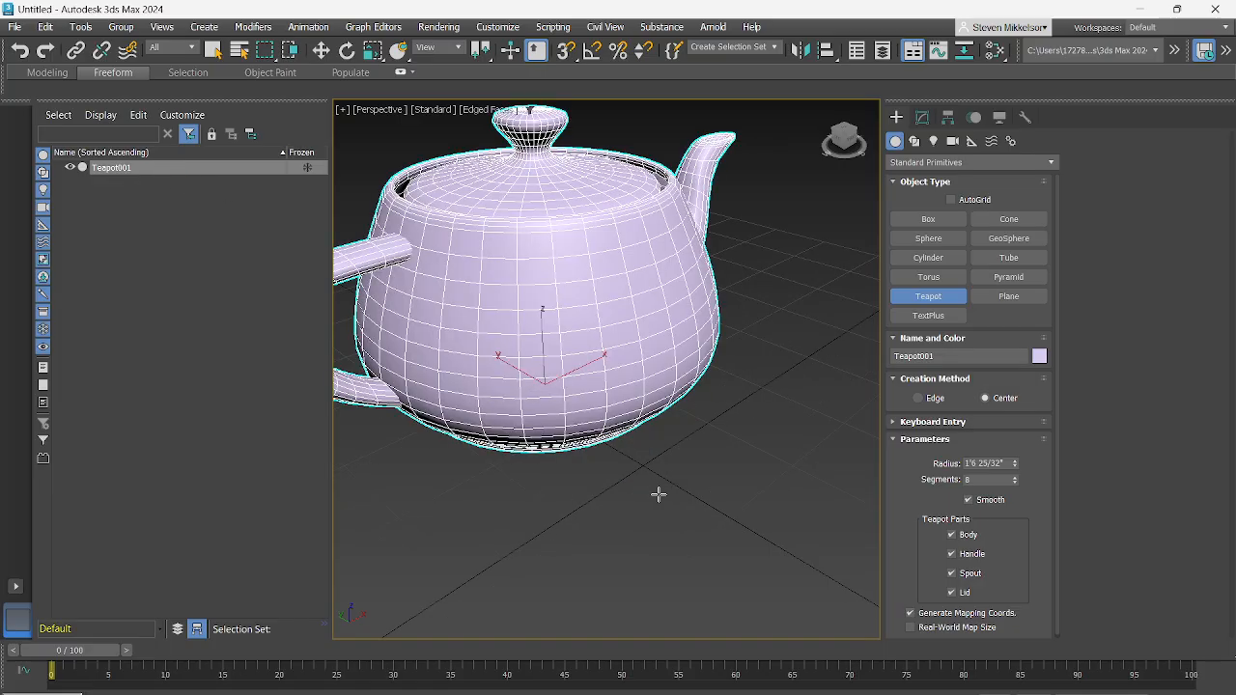
Create a chamfer box in front of the teapot, about 1'0 18/32" long, 0'7 31/32" wide and 0'10 31/32" high, with a 0'0 28/32" fillet
scroll(640, 511, "down", 2)
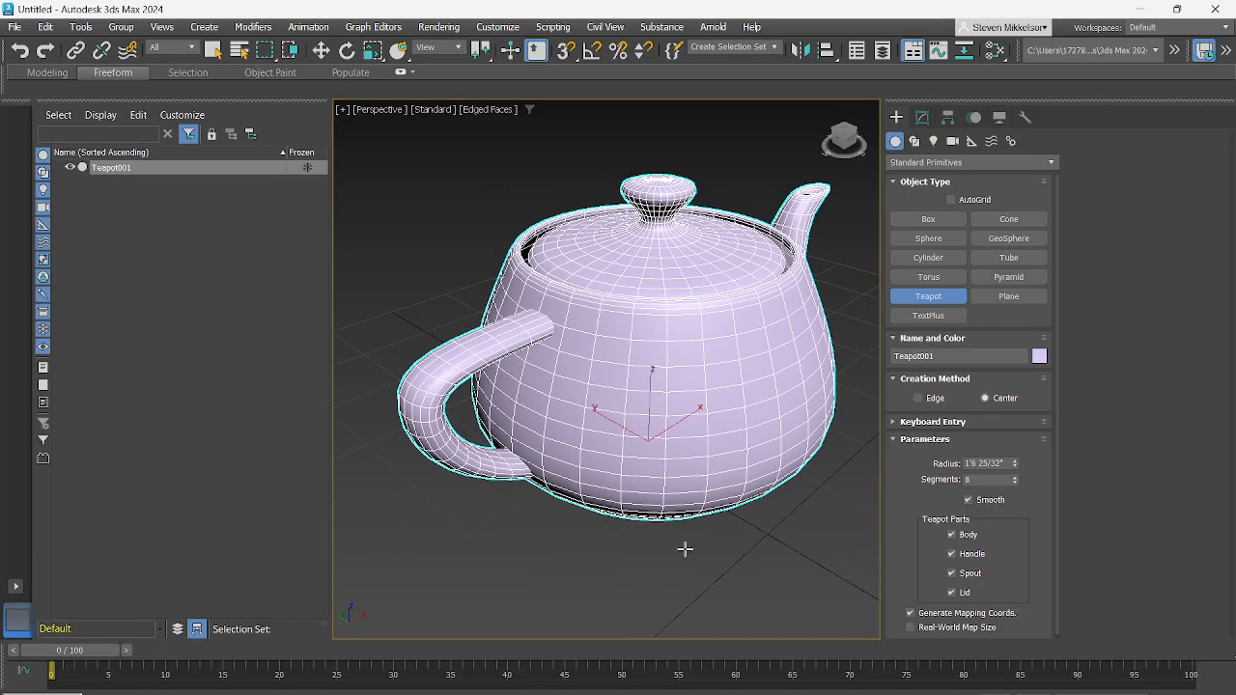
left_click(961, 164)
left_click(941, 193)
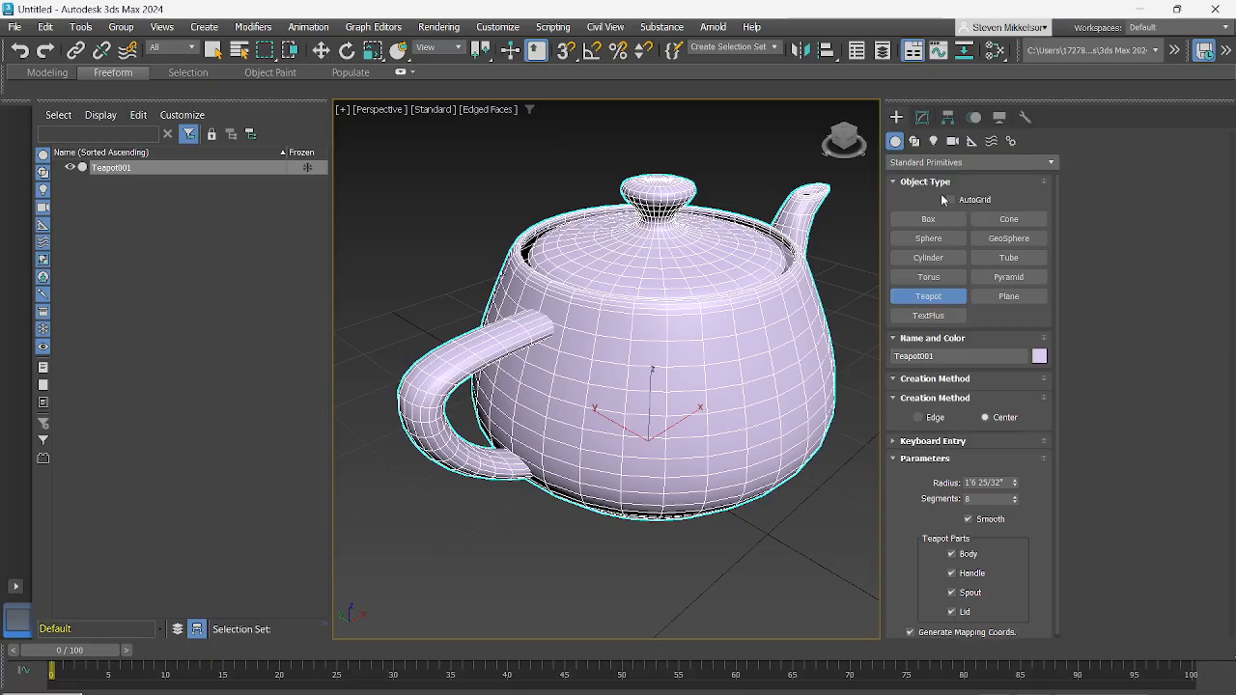
scroll(512, 527, "down", 5)
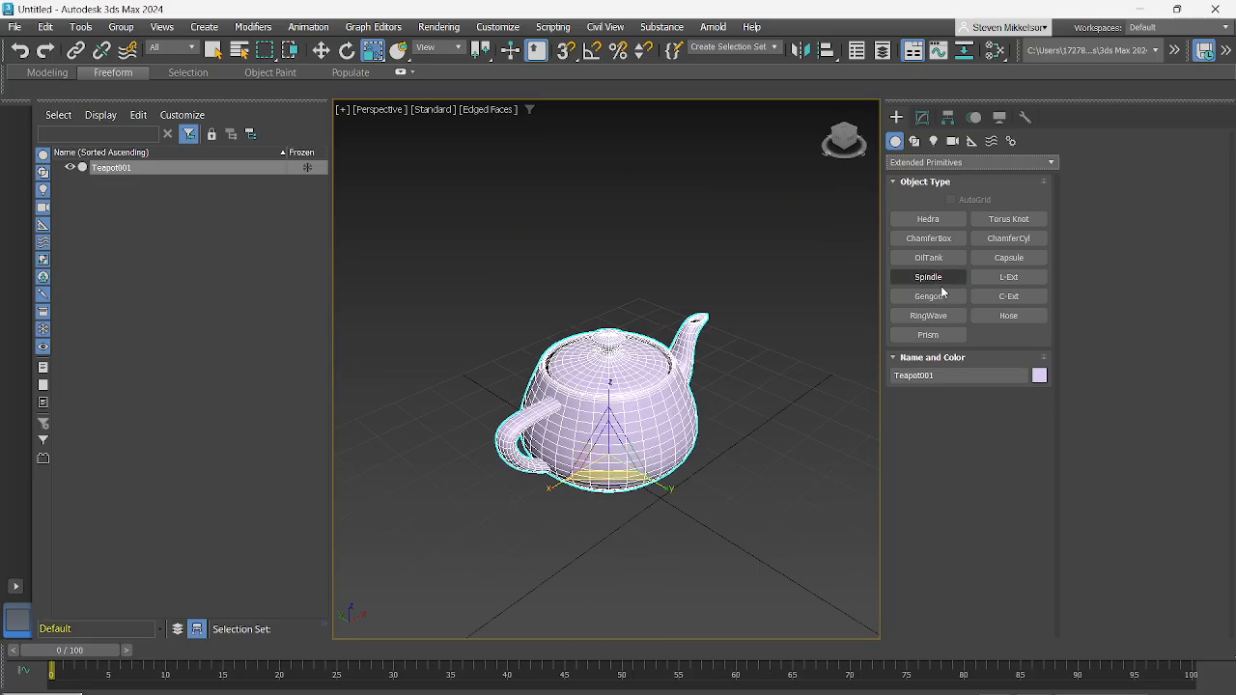
left_click(929, 241)
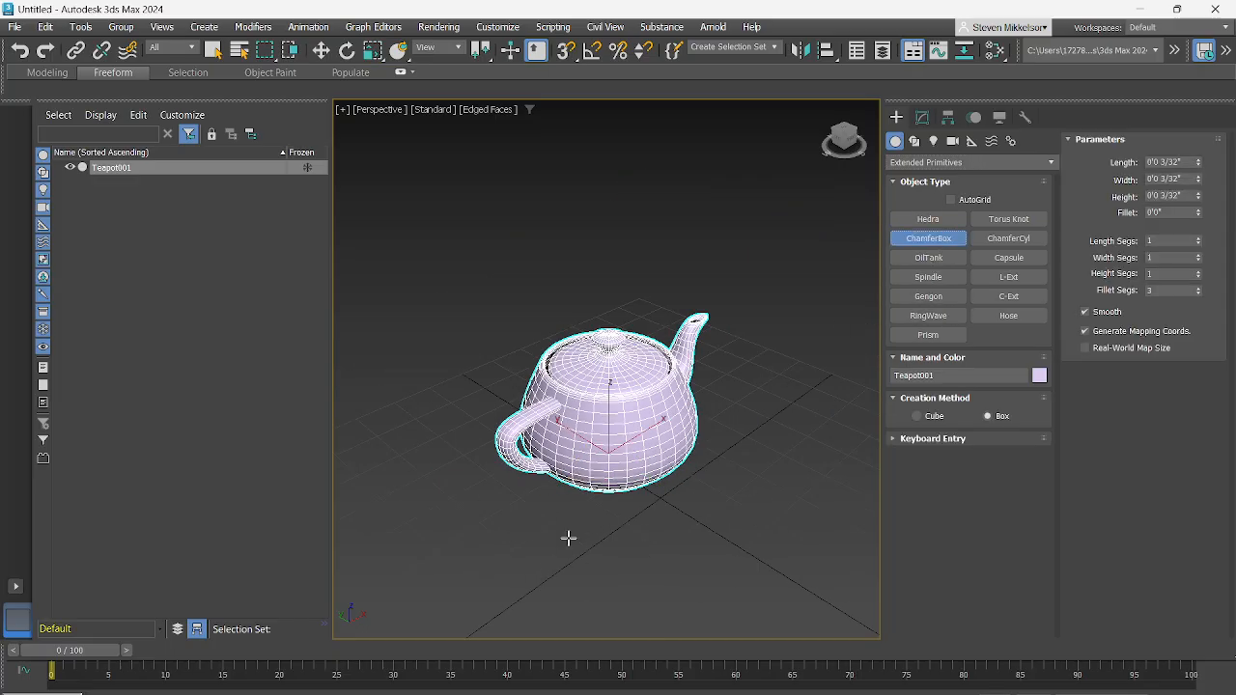
left_click_drag(566, 537, 643, 552)
left_click(670, 491)
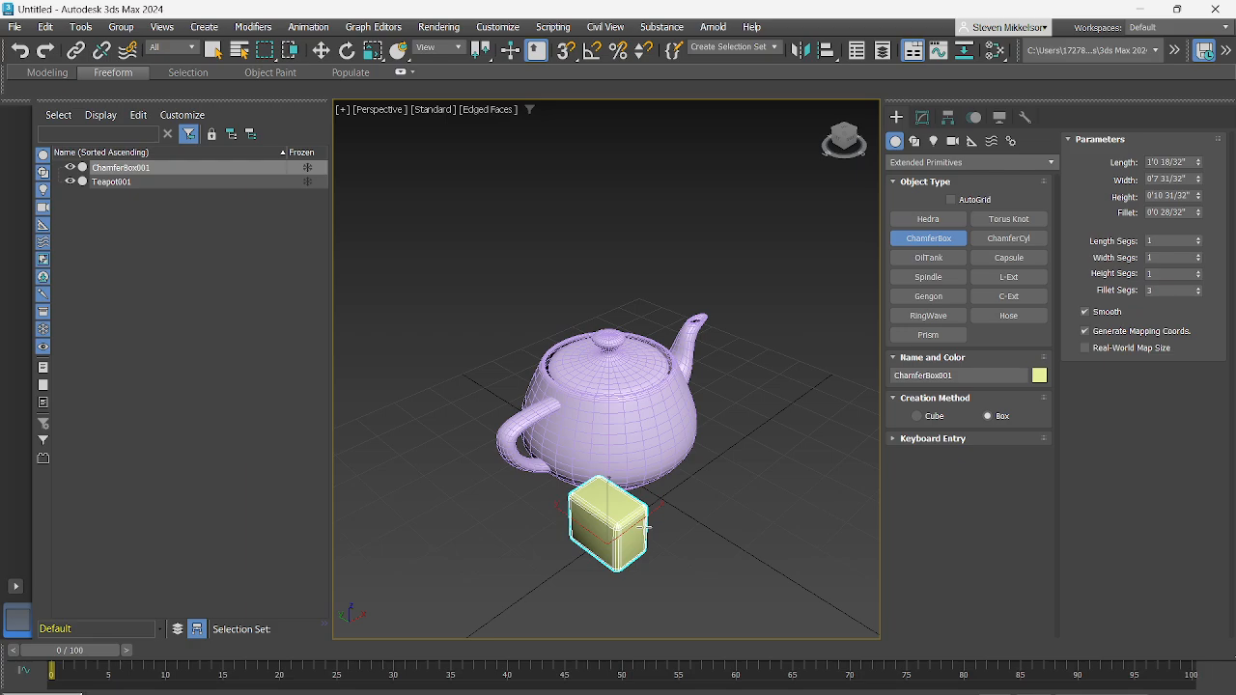
right_click(675, 530)
Set the chamfer box's length segments and width segments to 2 each
scroll(661, 498, "up", 5)
middle_click_drag(661, 498, 761, 397)
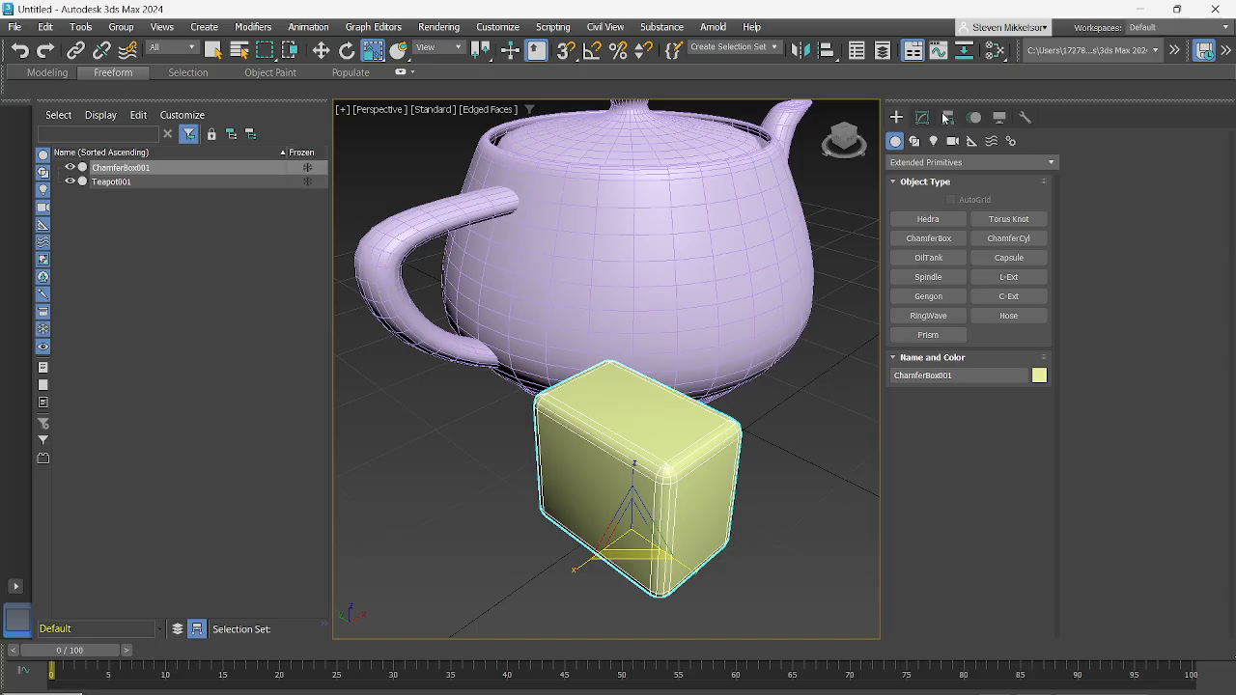
left_click(923, 117)
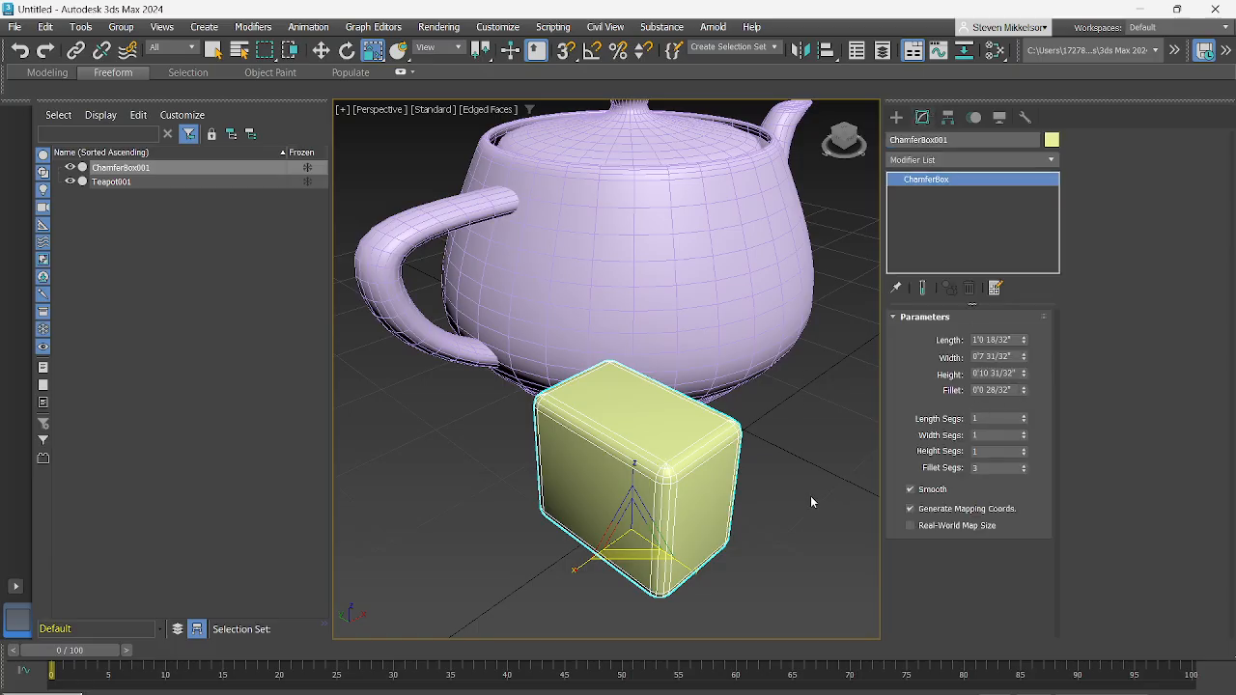
left_click(1023, 416)
left_click(1023, 433)
middle_click_drag(795, 461, 711, 486)
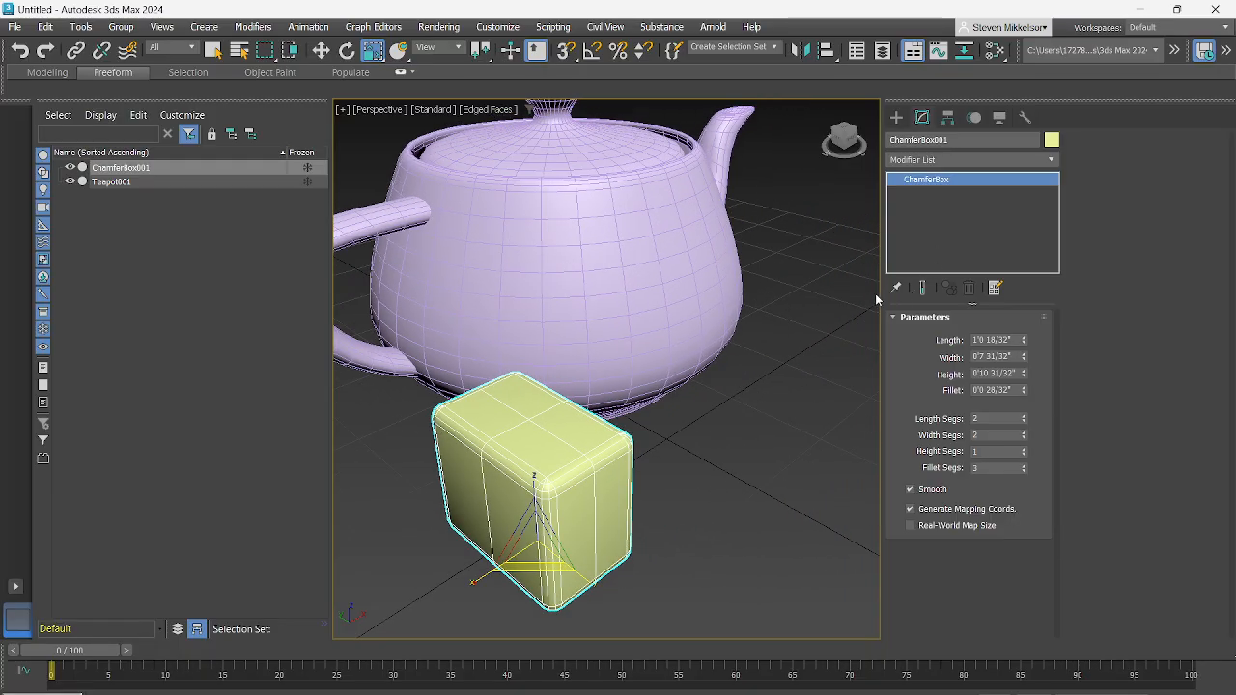
Examine the modifiers available for the chamfer box and the teapot's creation parameters
left_click(970, 162)
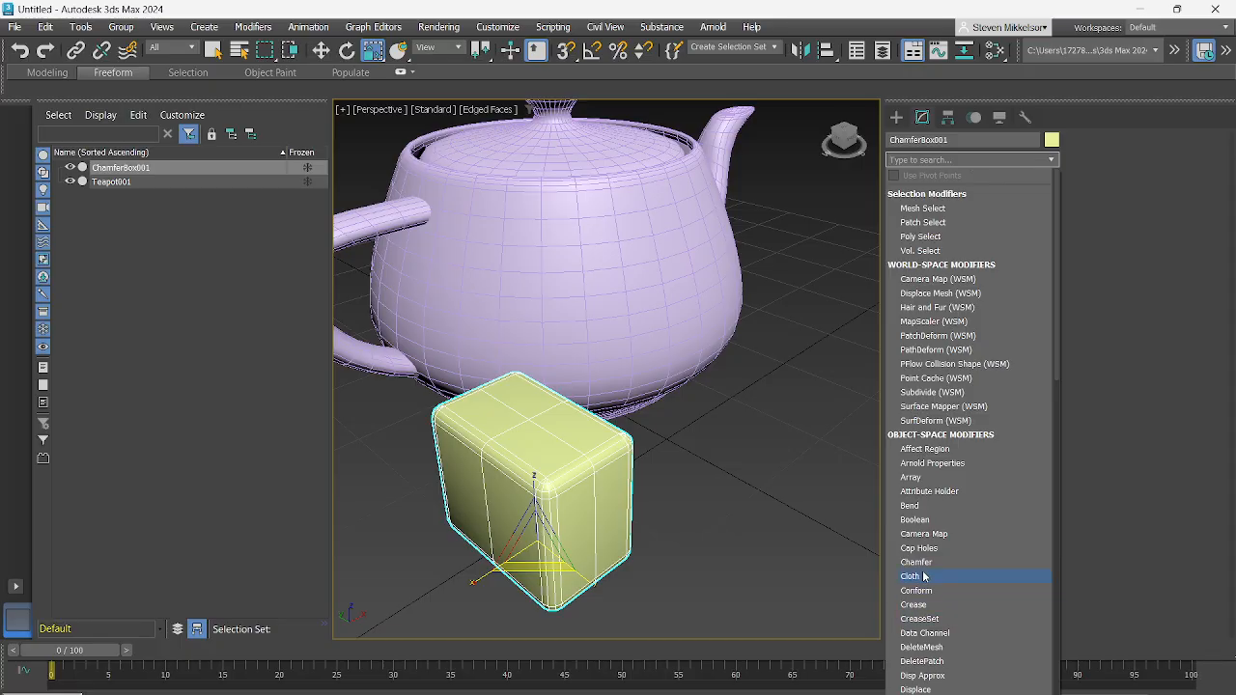
scroll(954, 653, "down", 8)
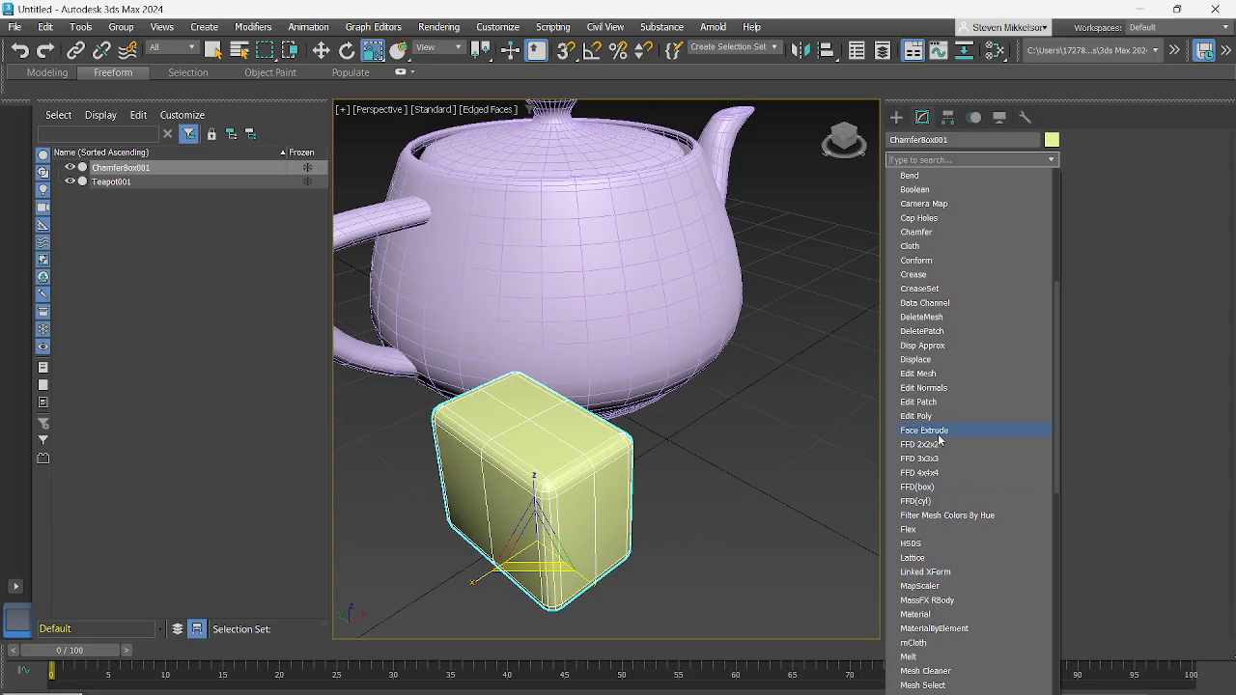
scroll(942, 676, "down", 2)
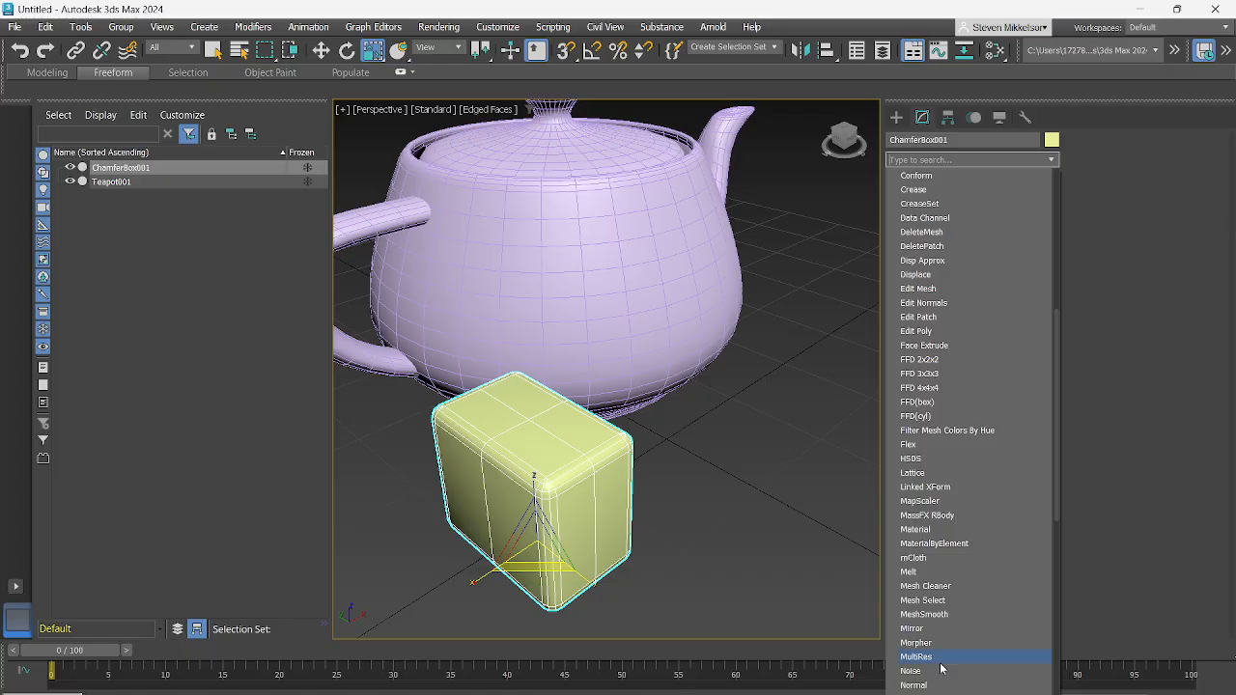
scroll(942, 680, "down", 3)
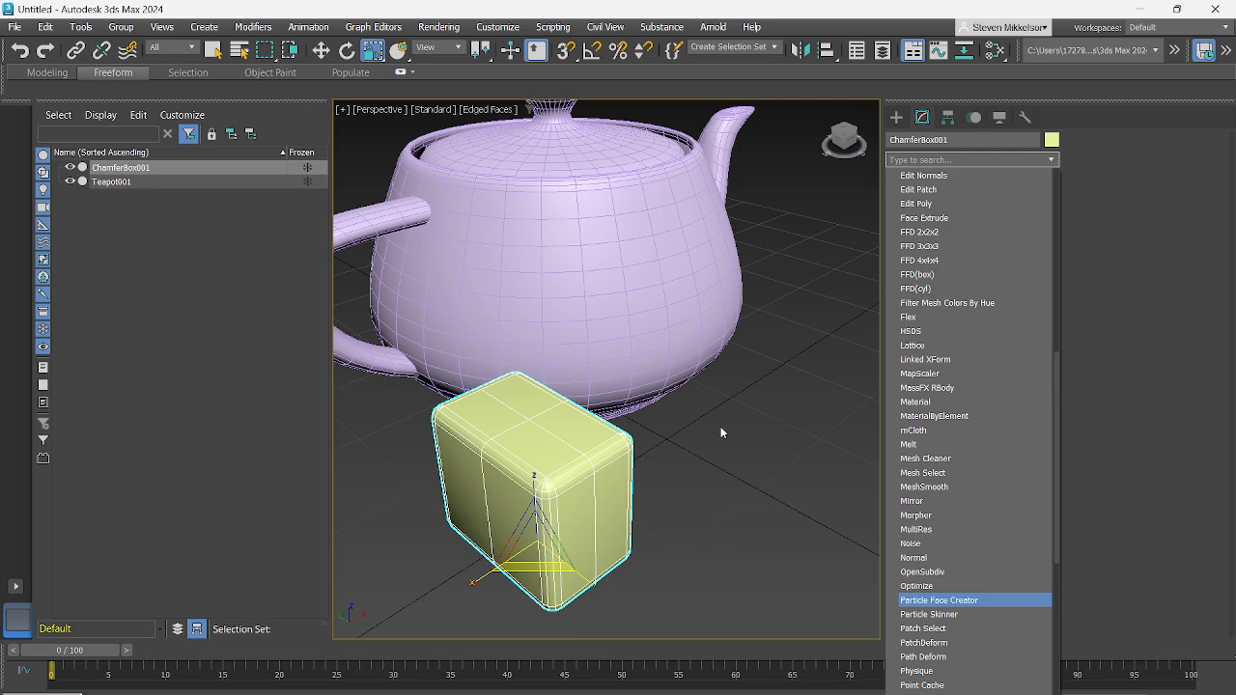
left_click(1144, 174)
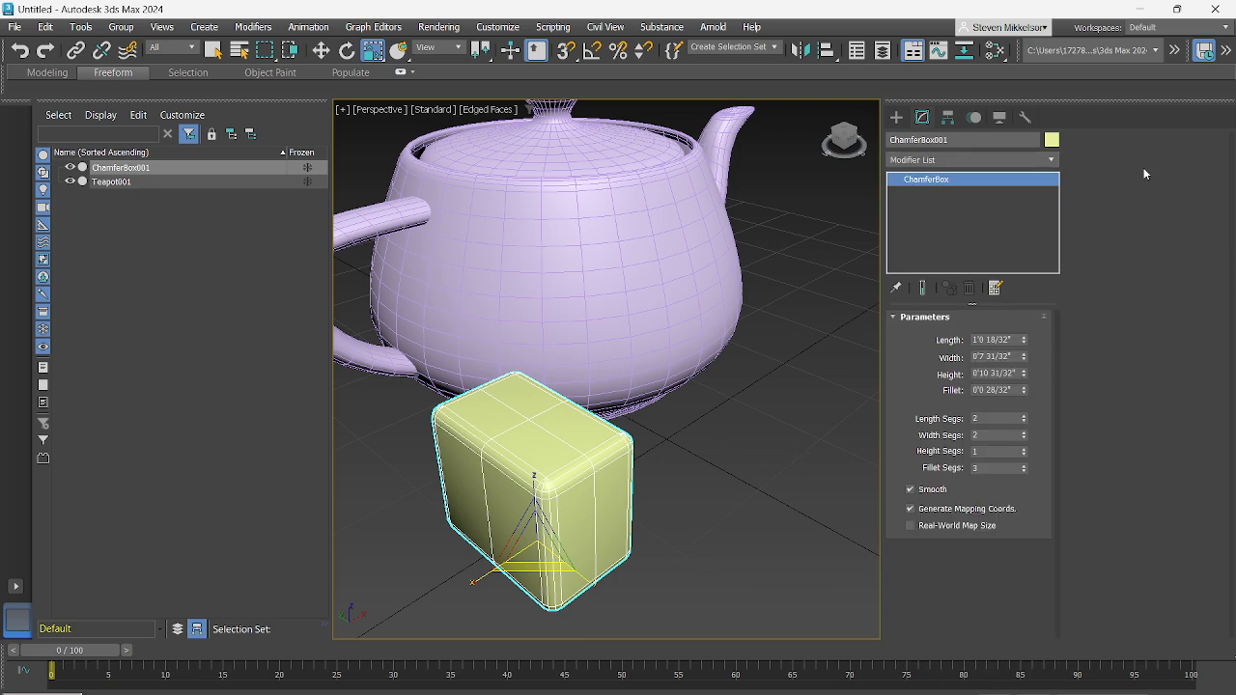
scroll(738, 489, "up", 4)
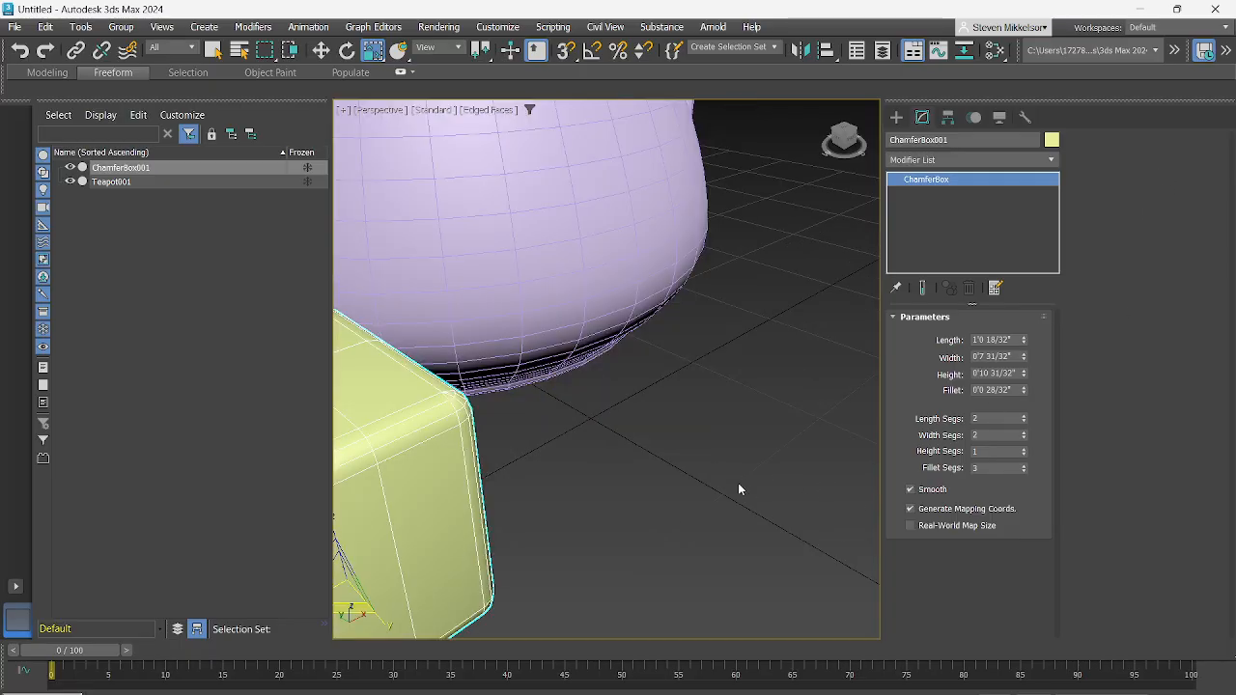
scroll(729, 462, "down", 5)
middle_click_drag(725, 457, 761, 460)
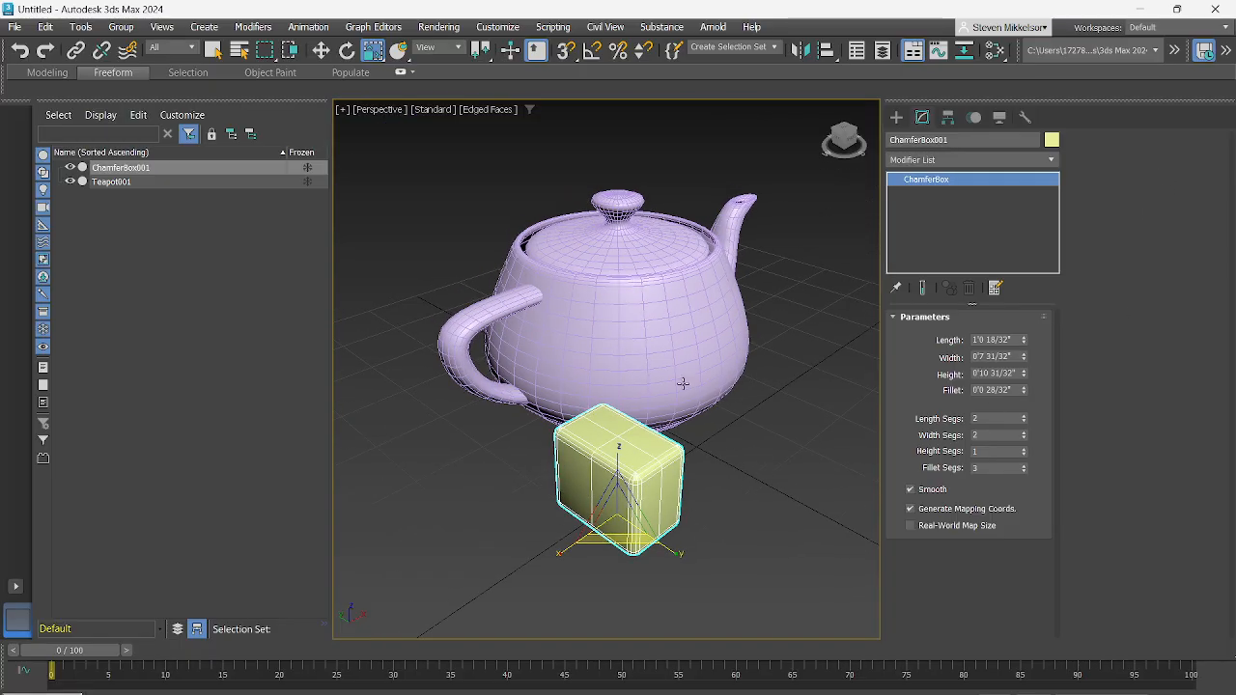
scroll(670, 347, "up", 4)
left_click(568, 335)
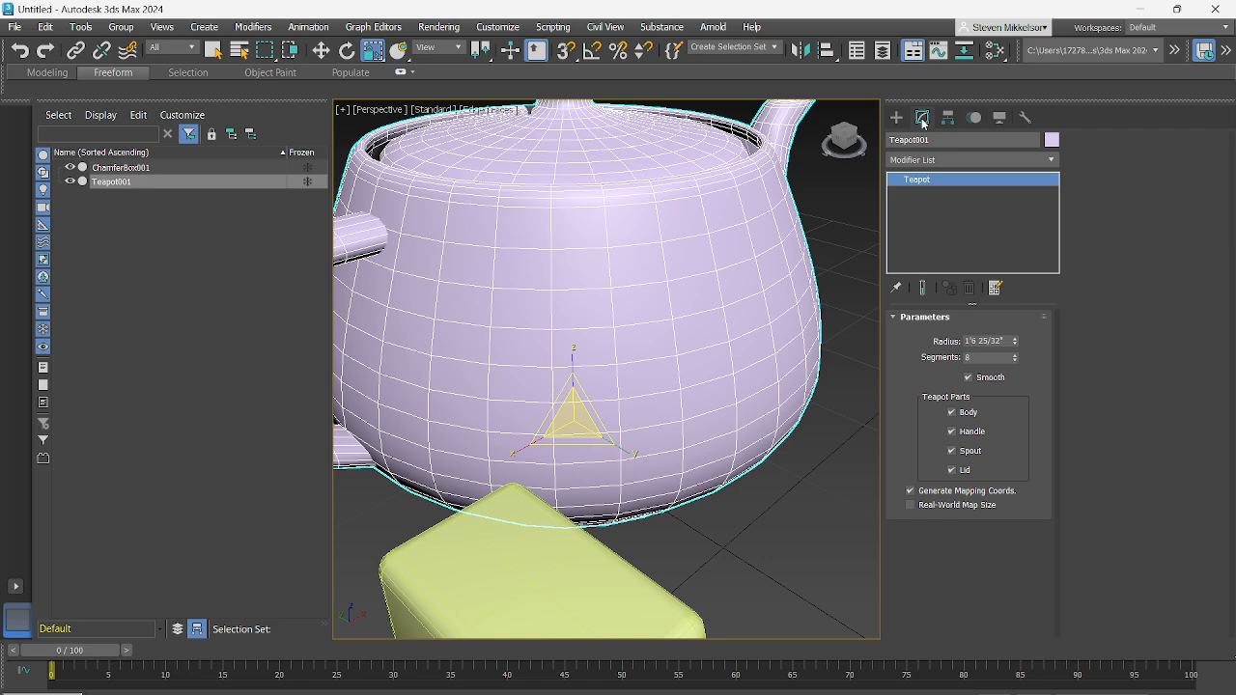
scroll(666, 546, "down", 3)
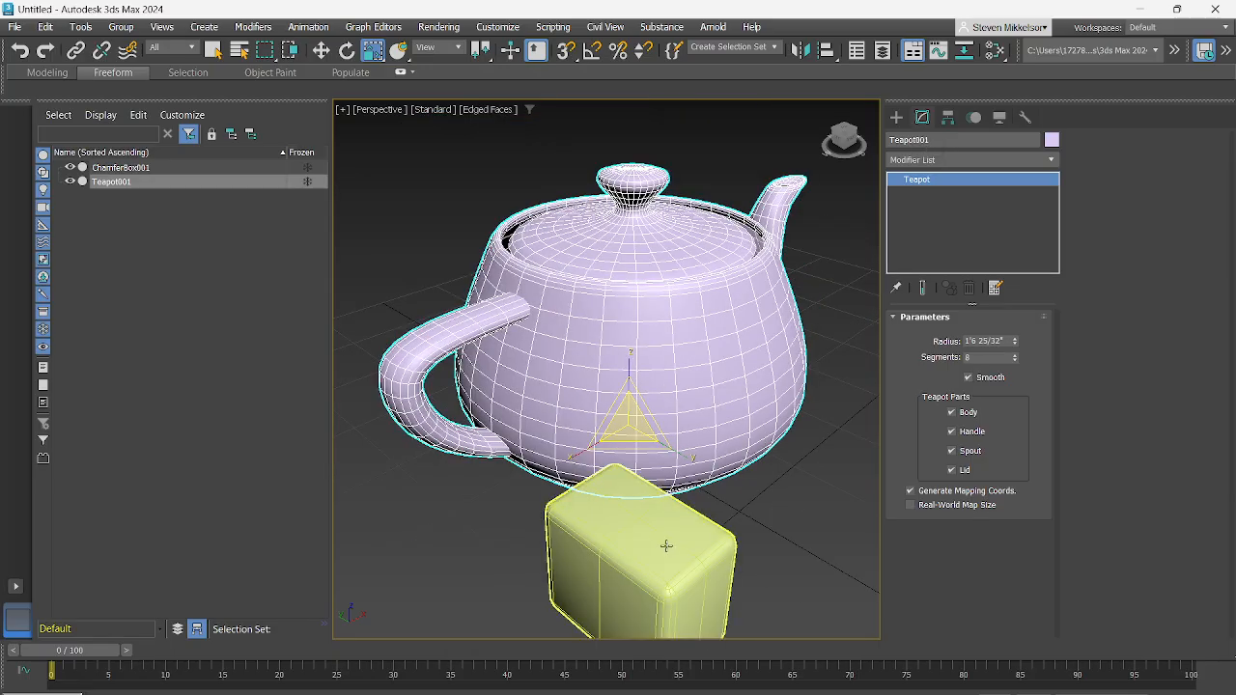
Add an Edit Poly modifier on top of the chamfer box
left_click(666, 545)
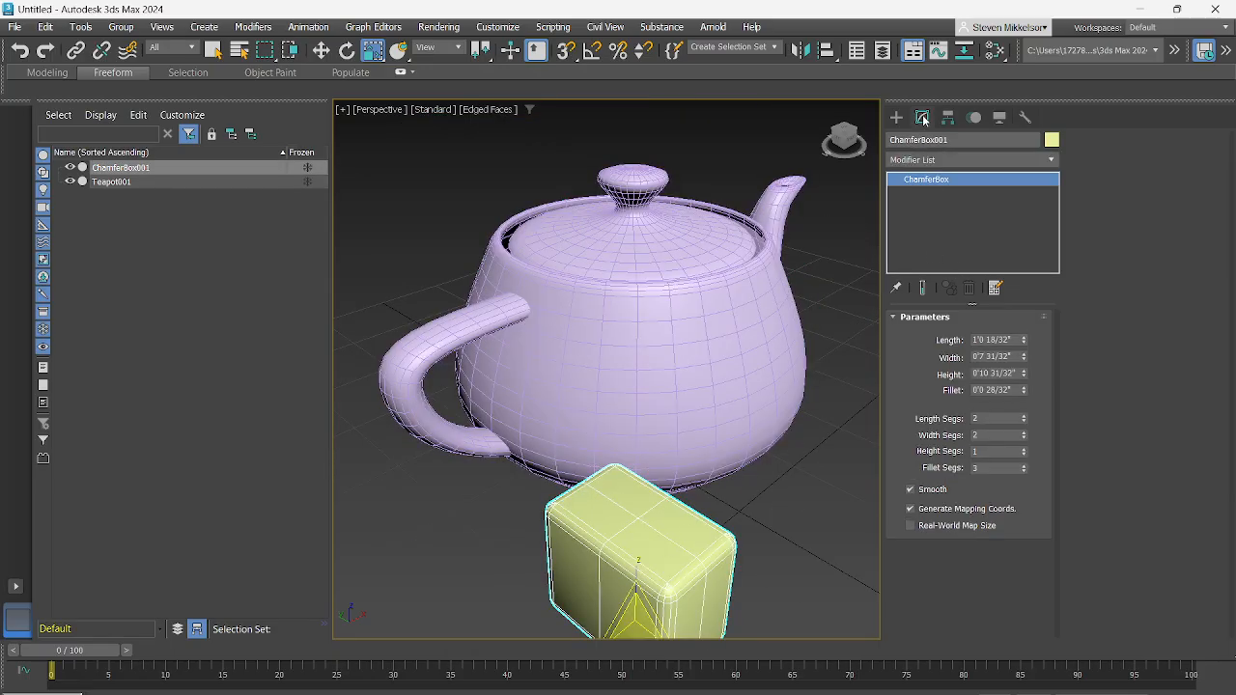
left_click(965, 159)
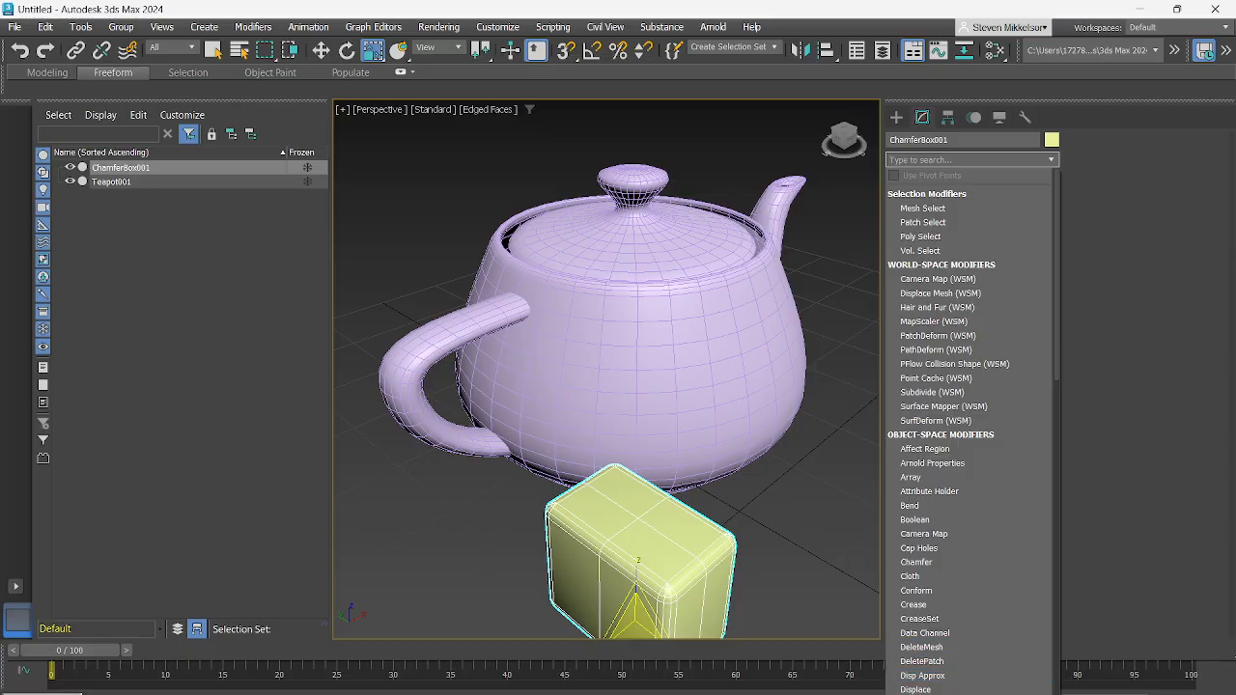
left_click(917, 694)
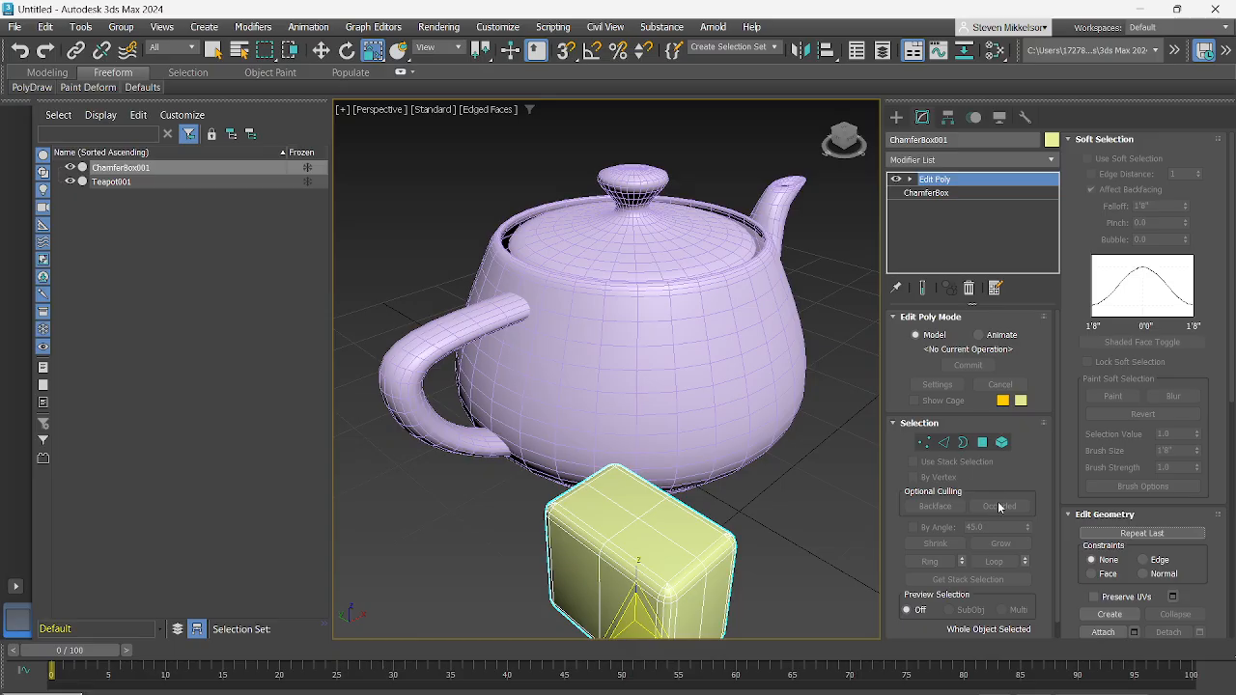
scroll(973, 539, "down", 1)
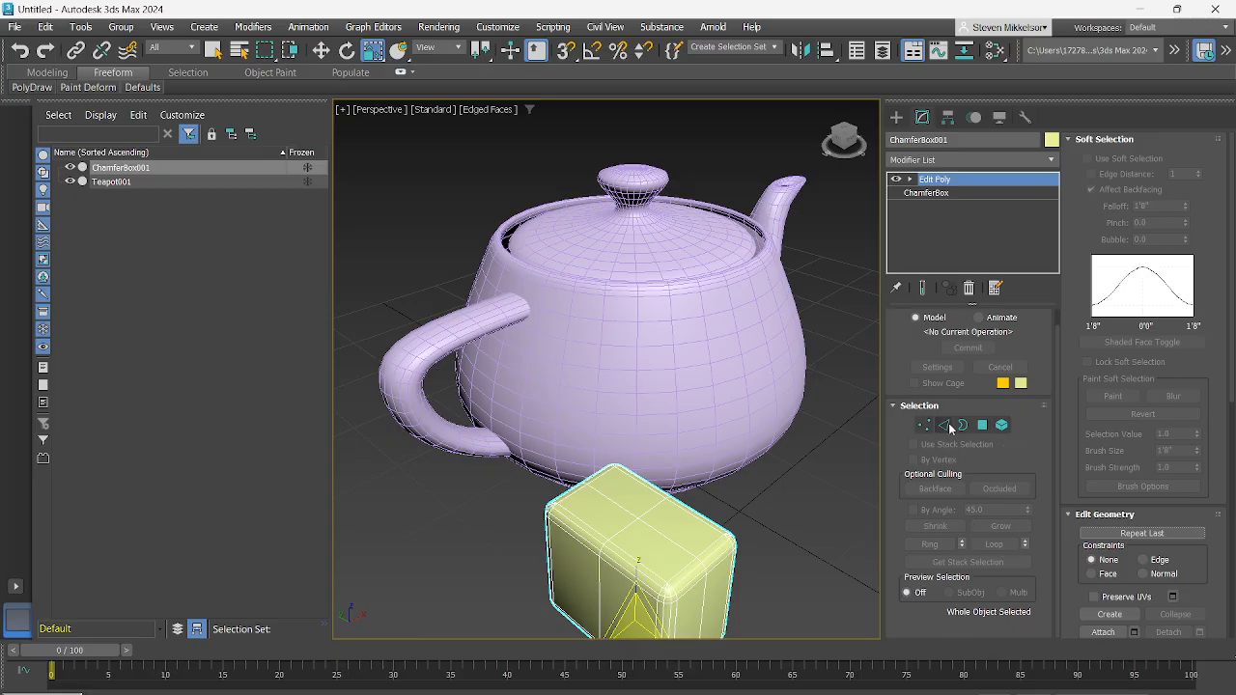
Select individual polygons on the chamfer box's top face at the Edit Poly polygon level
left_click(945, 425)
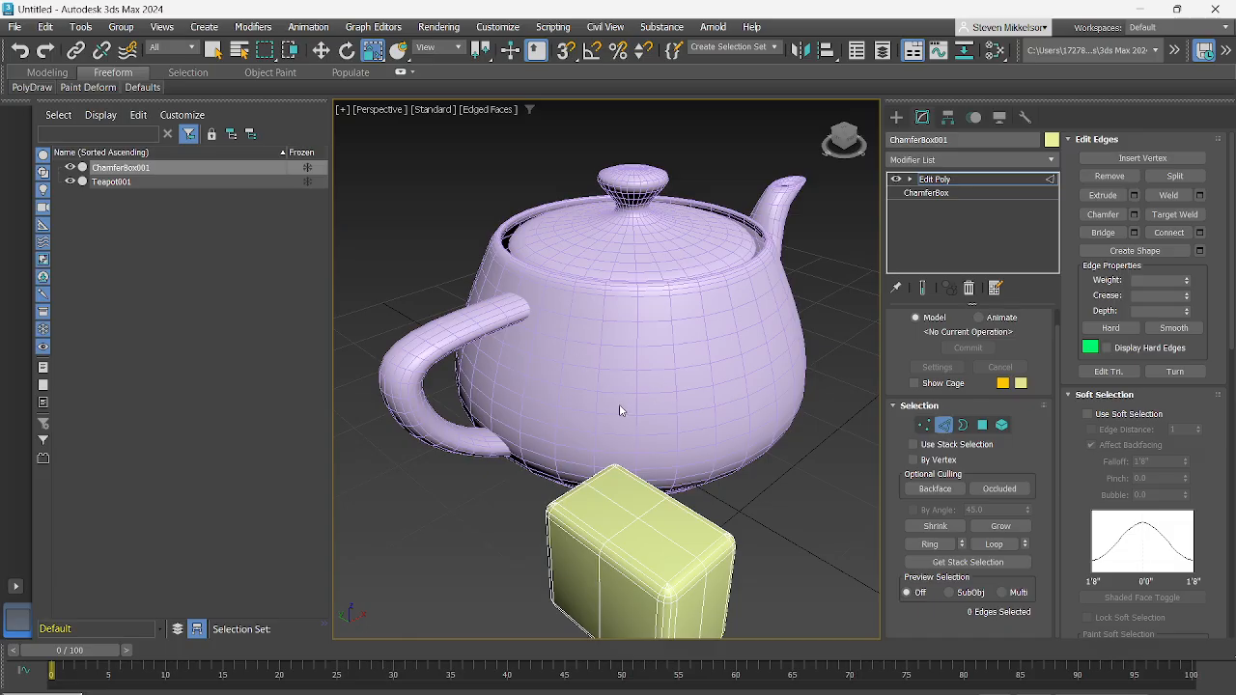
scroll(620, 410, "up", 5)
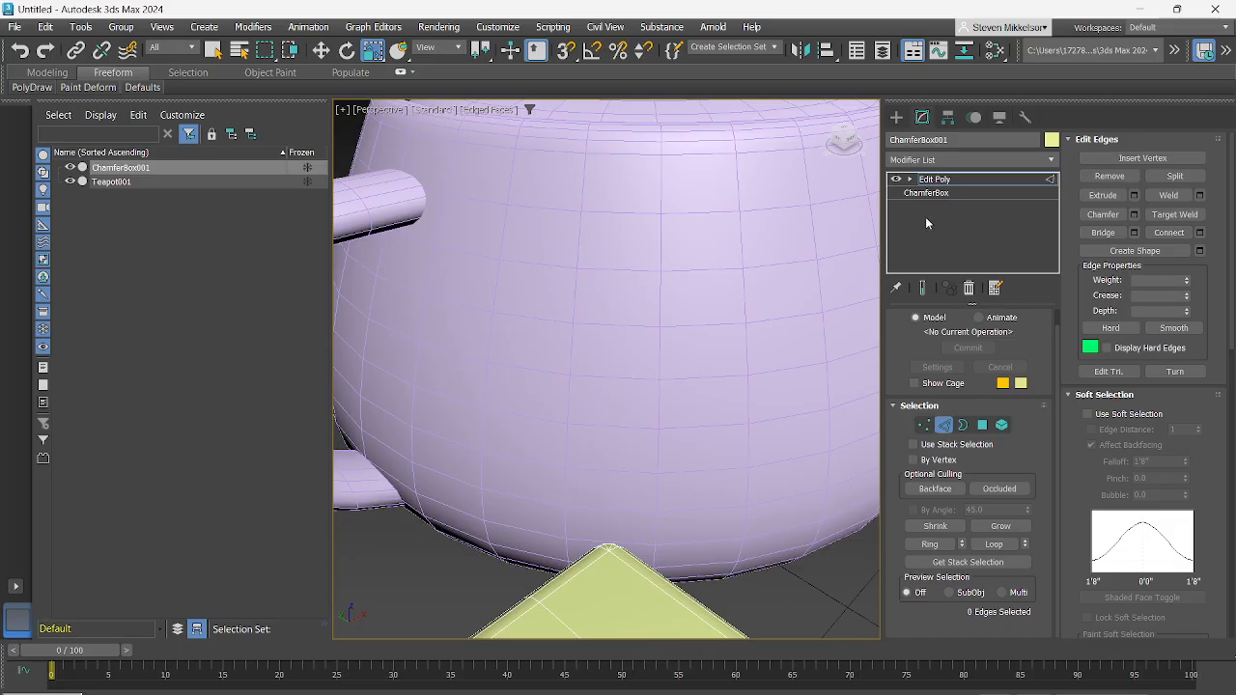
scroll(625, 383, "down", 6)
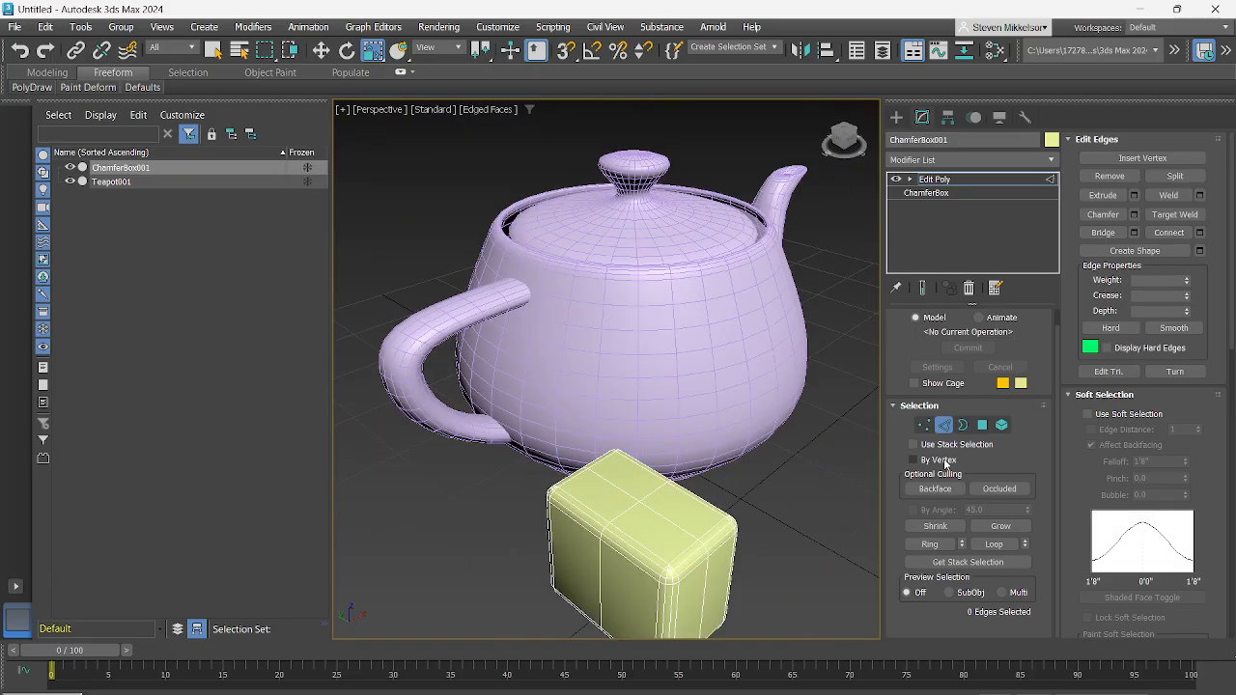
left_click(980, 424)
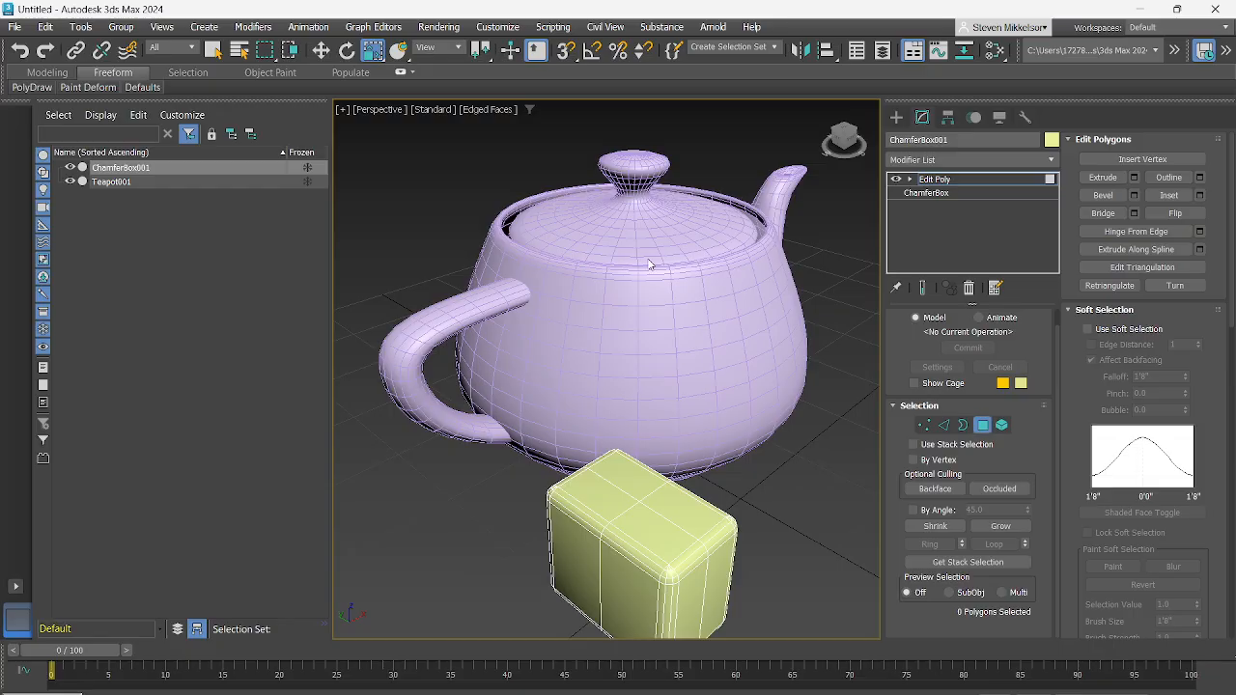
left_click(656, 545)
left_click(701, 517)
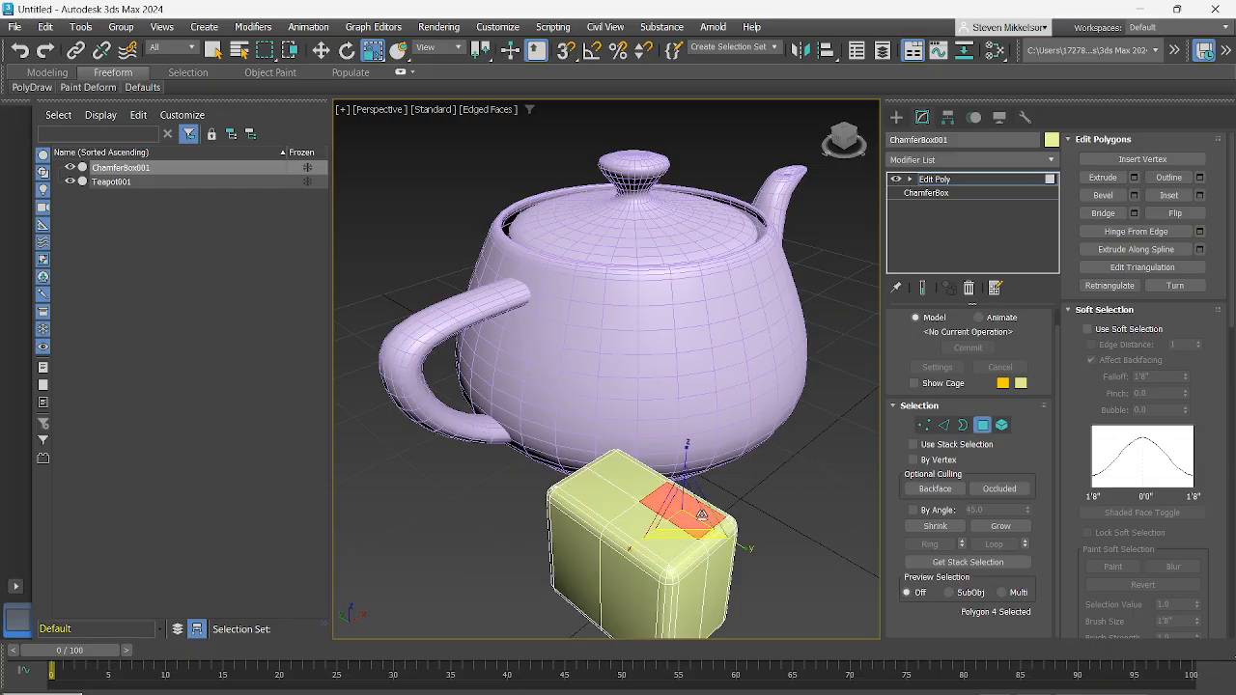
left_click(582, 493)
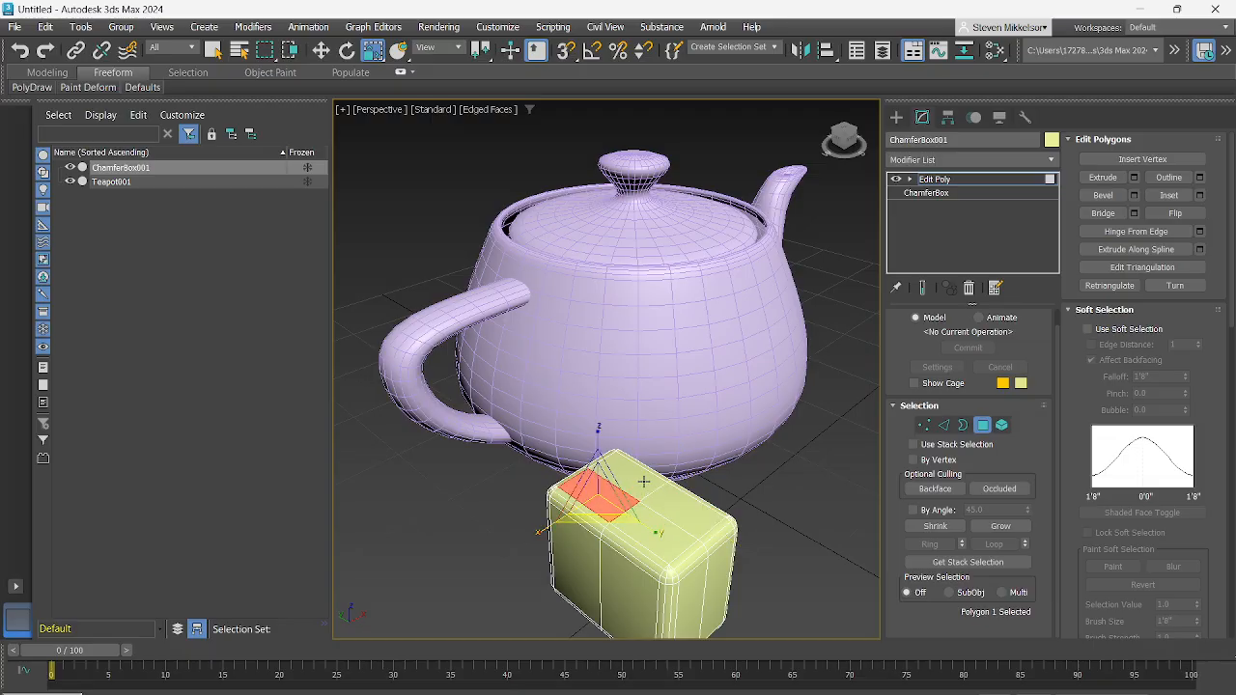
Select one inner edge on the chamfer box's top face at edge level and scale it
key("2")
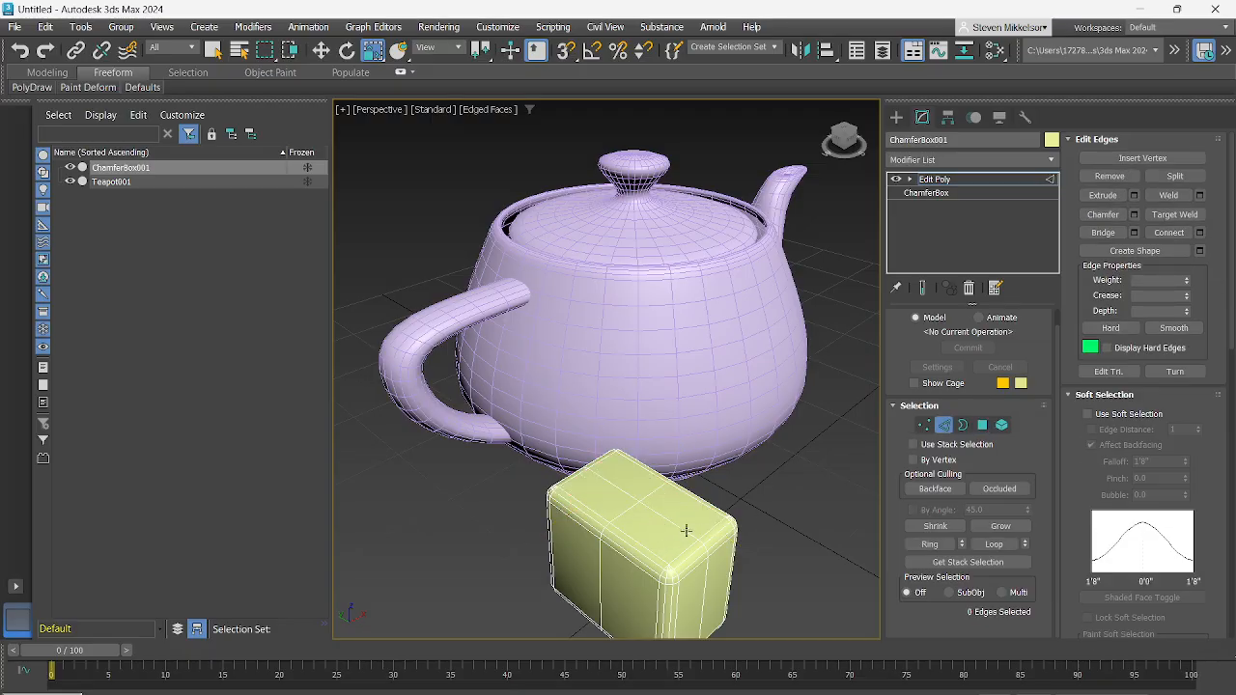
left_click(684, 529)
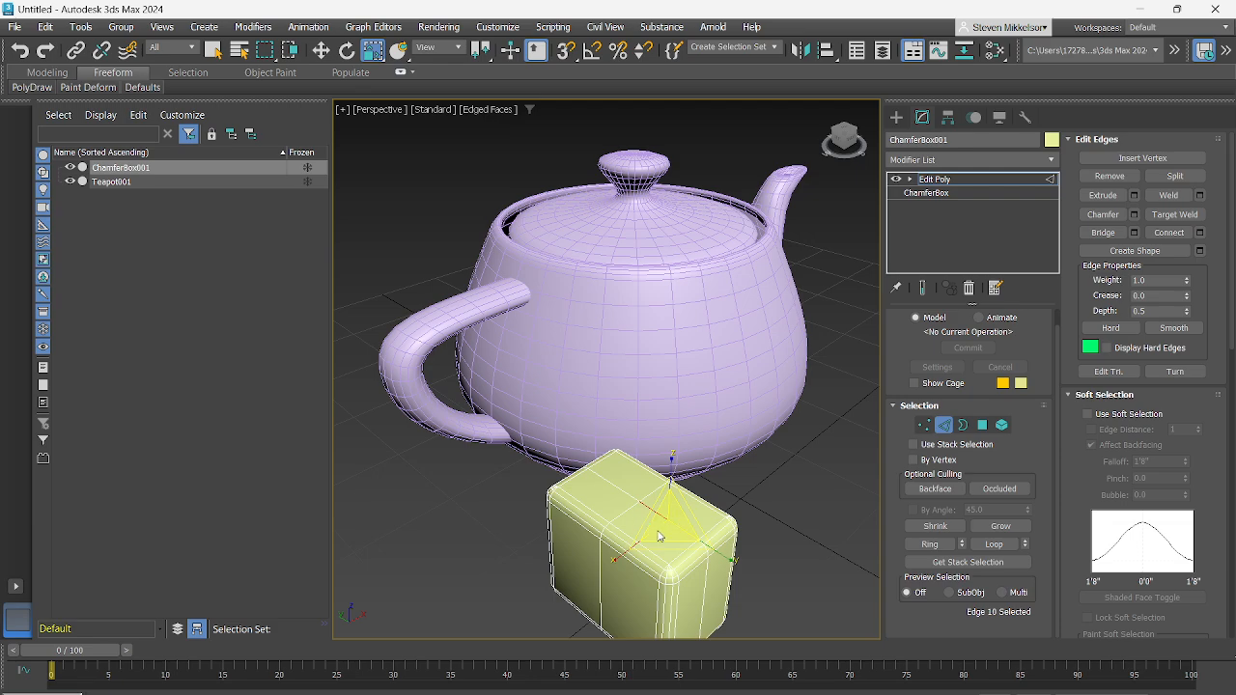
scroll(659, 536, "up", 2)
left_click_drag(698, 534, 819, 624)
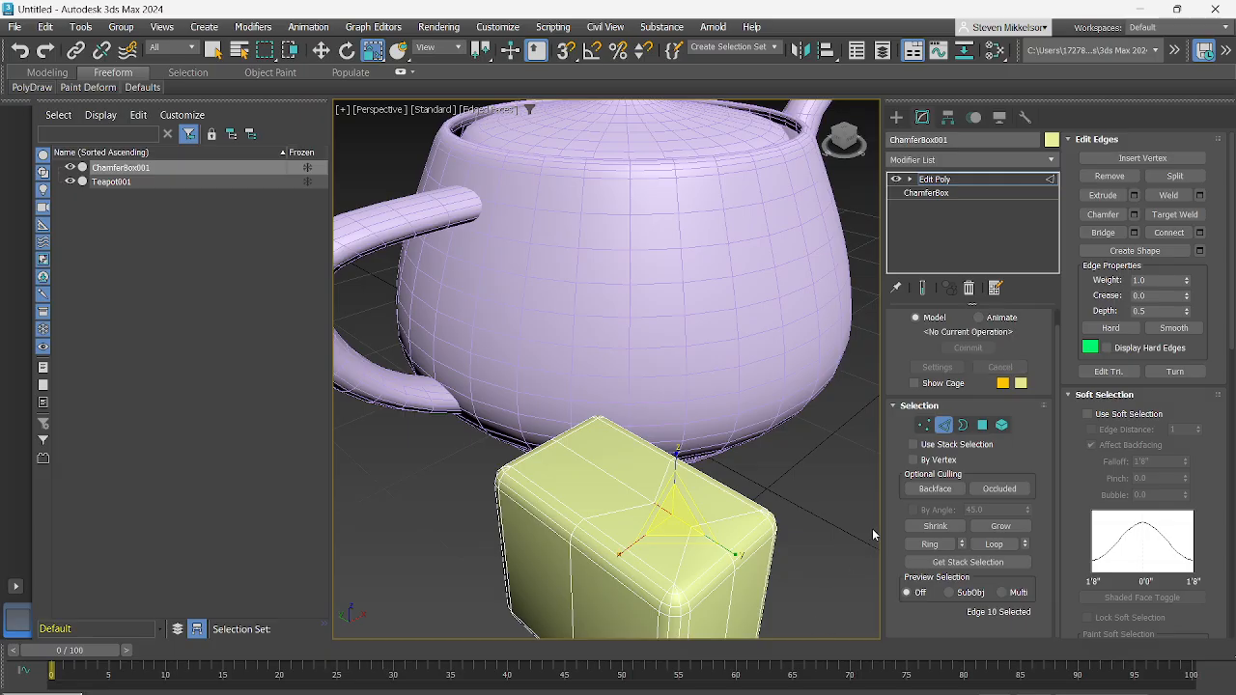